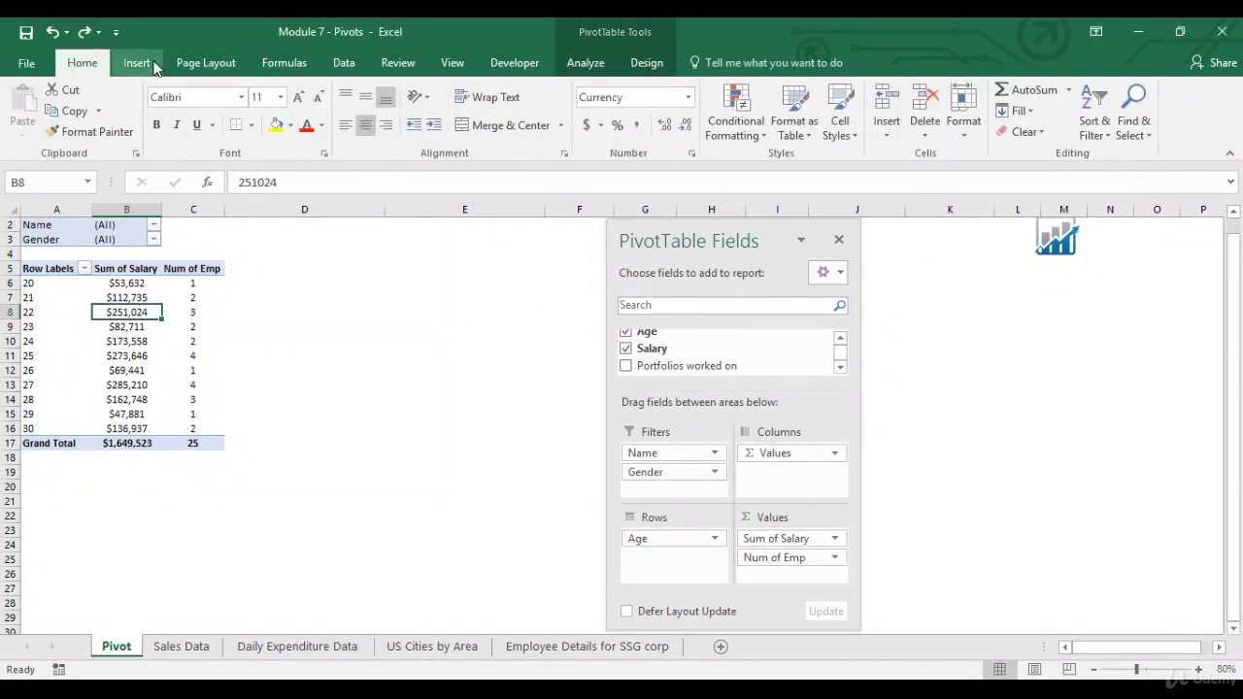
Step: Insert a 2-D clustered column PivotChart from the age and salary pivot table, placing it beside the table, clear of the field list
left_click(137, 63)
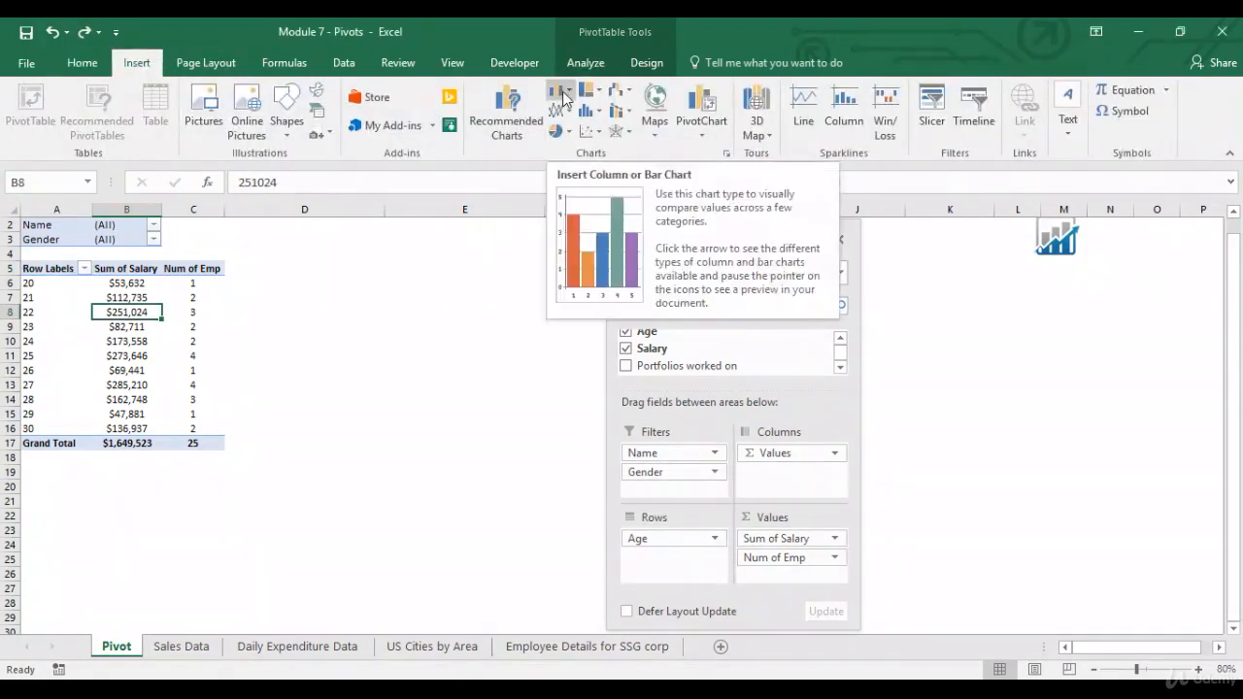
left_click(563, 94)
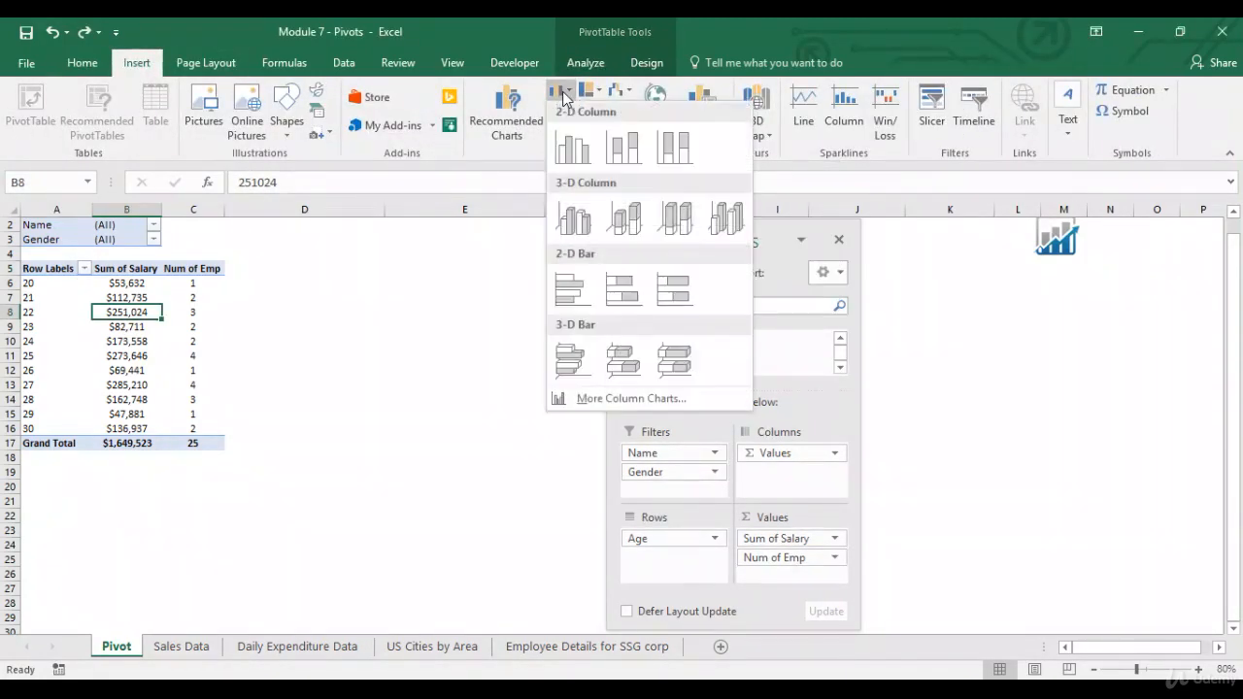
left_click(571, 145)
left_click_drag(682, 233, 871, 224)
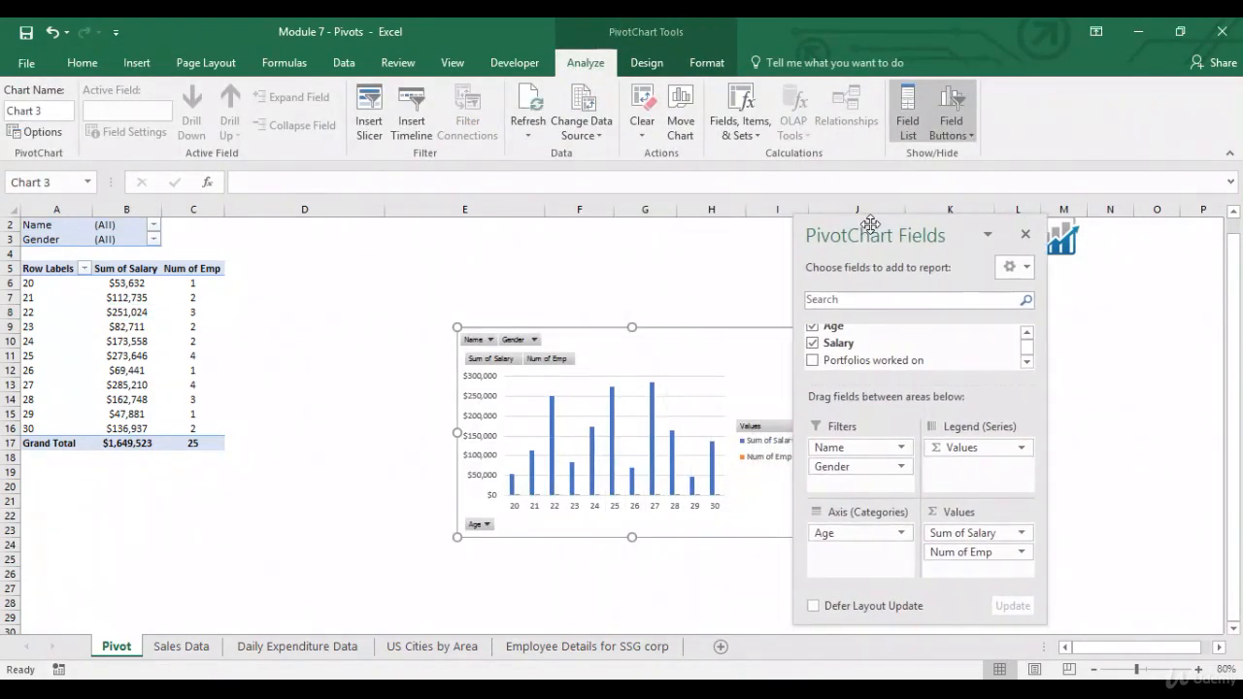
left_click_drag(708, 343, 509, 262)
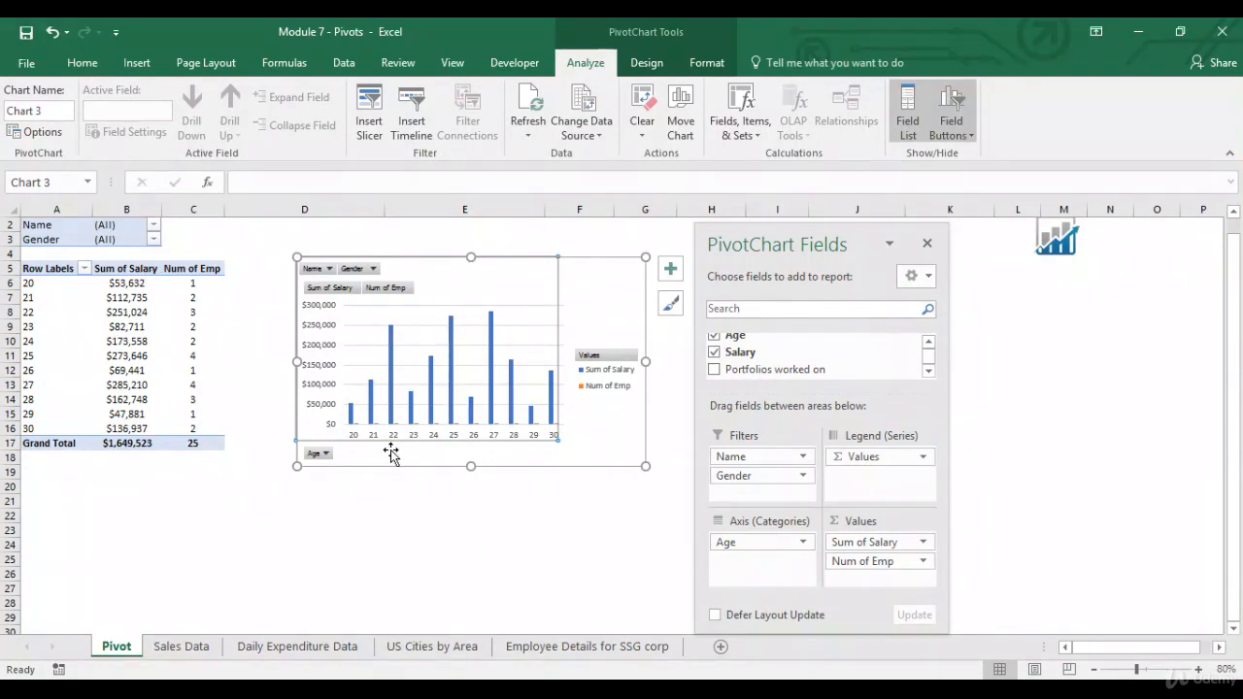
Step: Plot the chart's Sum of Salary series on the secondary axis
left_click(354, 420)
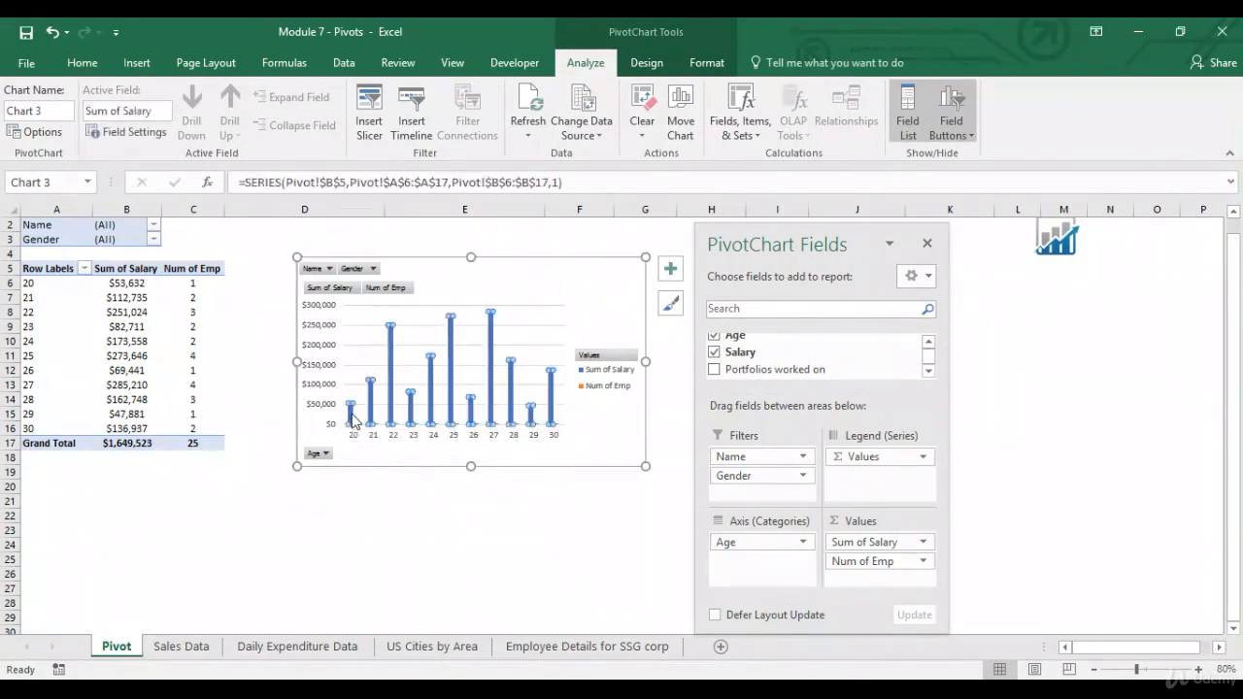
right_click(352, 417)
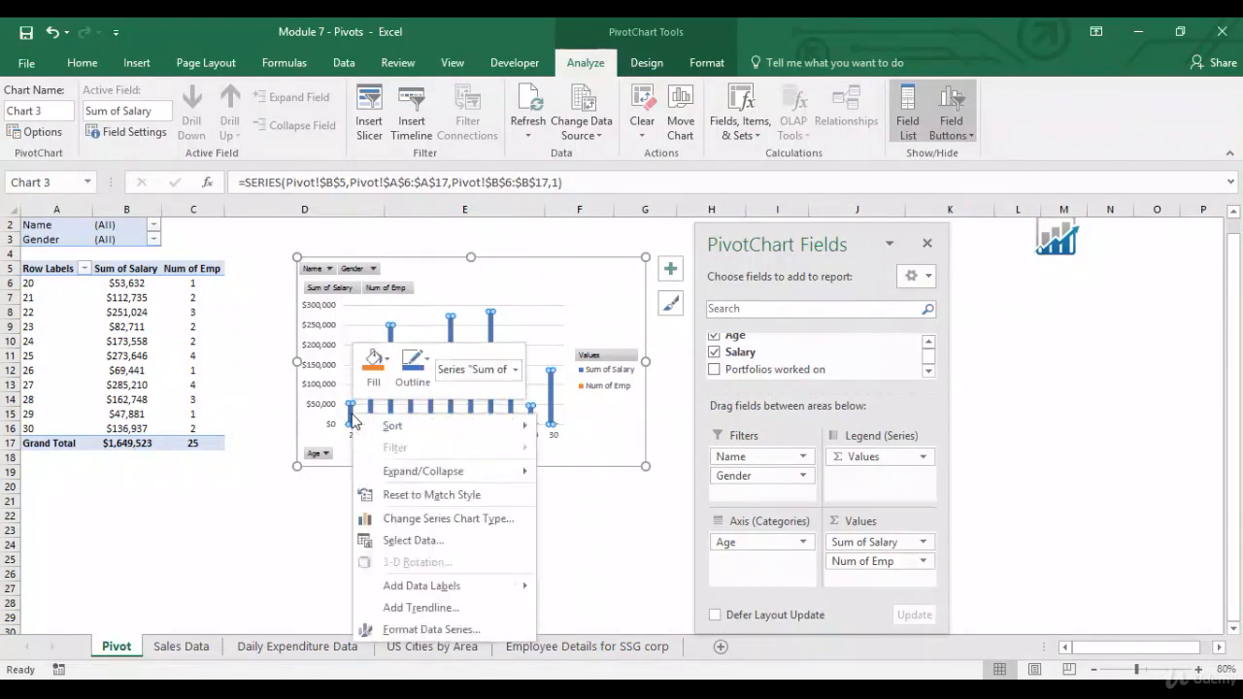
left_click(415, 629)
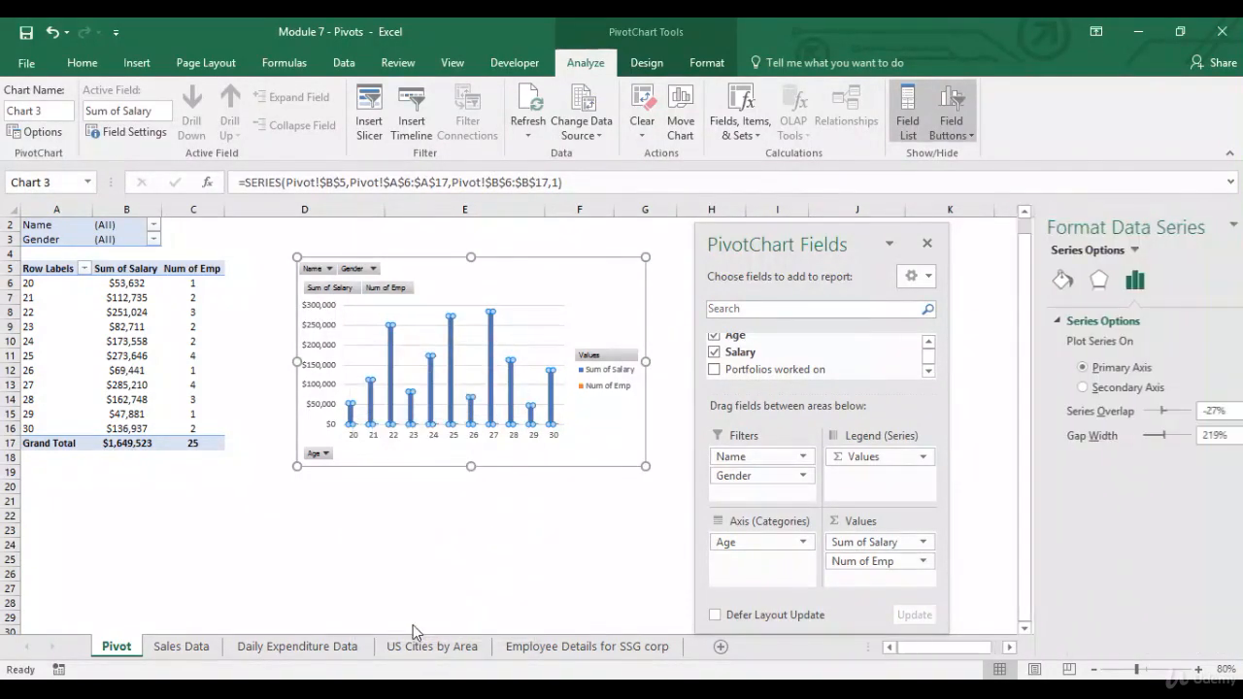
left_click(1032, 387)
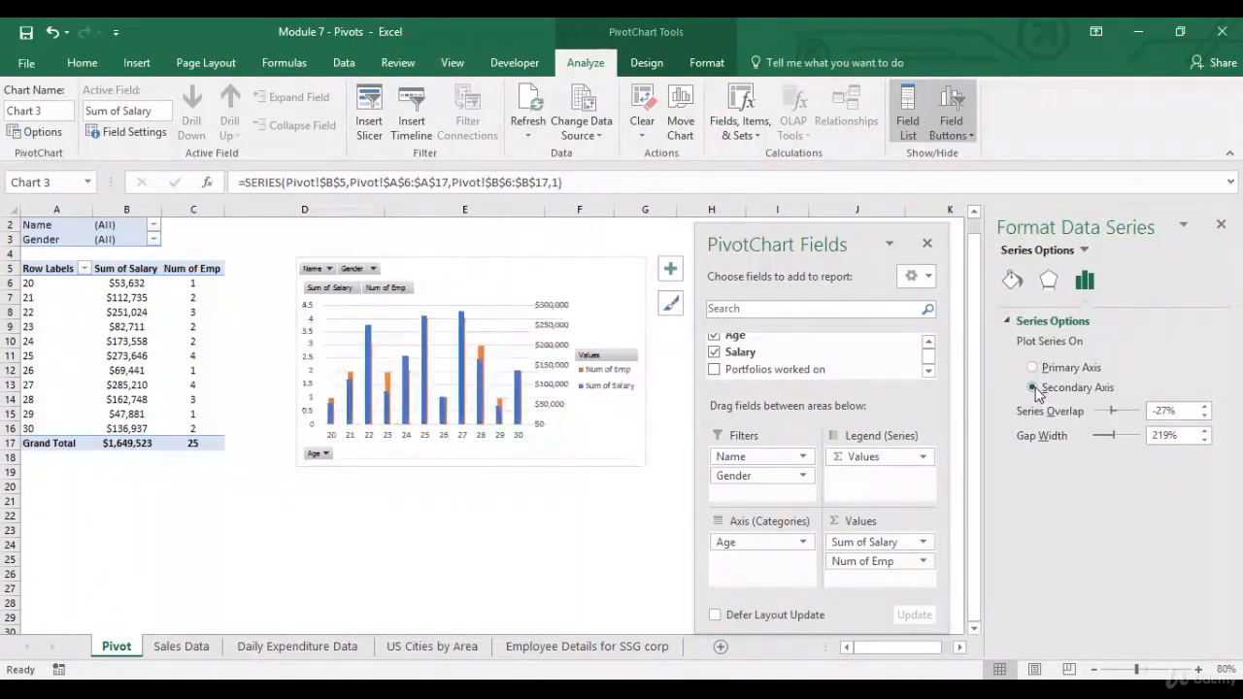
Step: Change the Num of Emp series to the Line chart type, keeping Sum of Salary as clustered columns
left_click(387, 383)
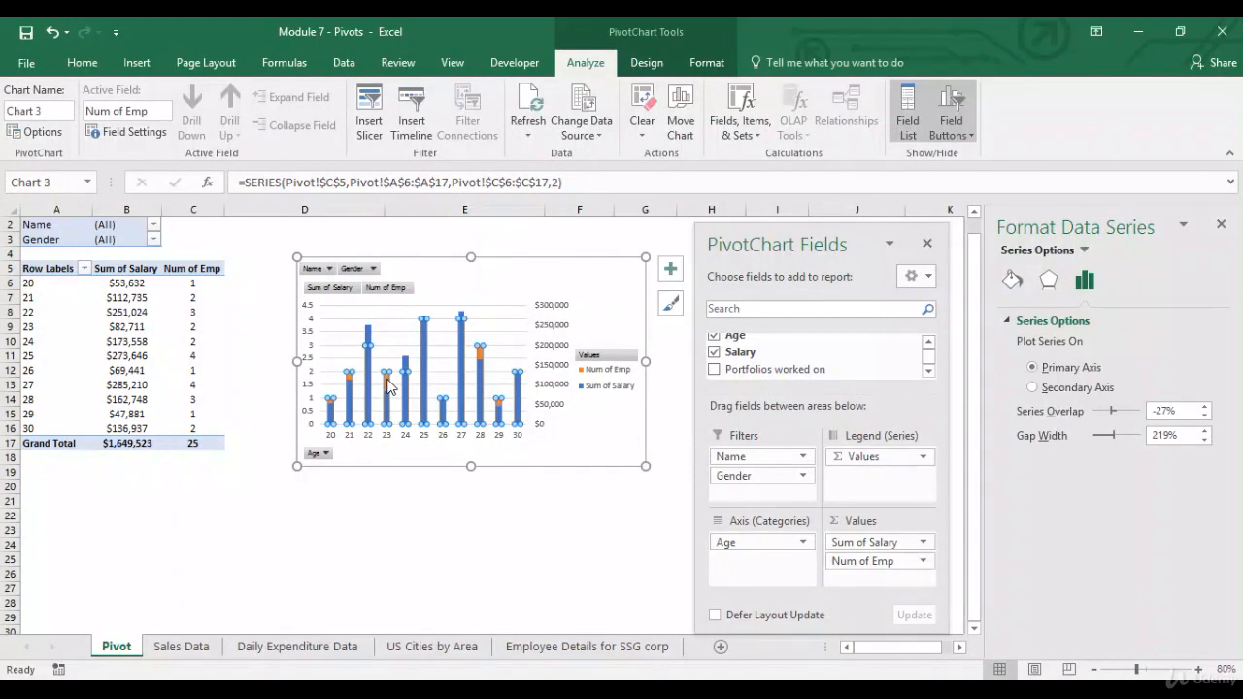
right_click(387, 385)
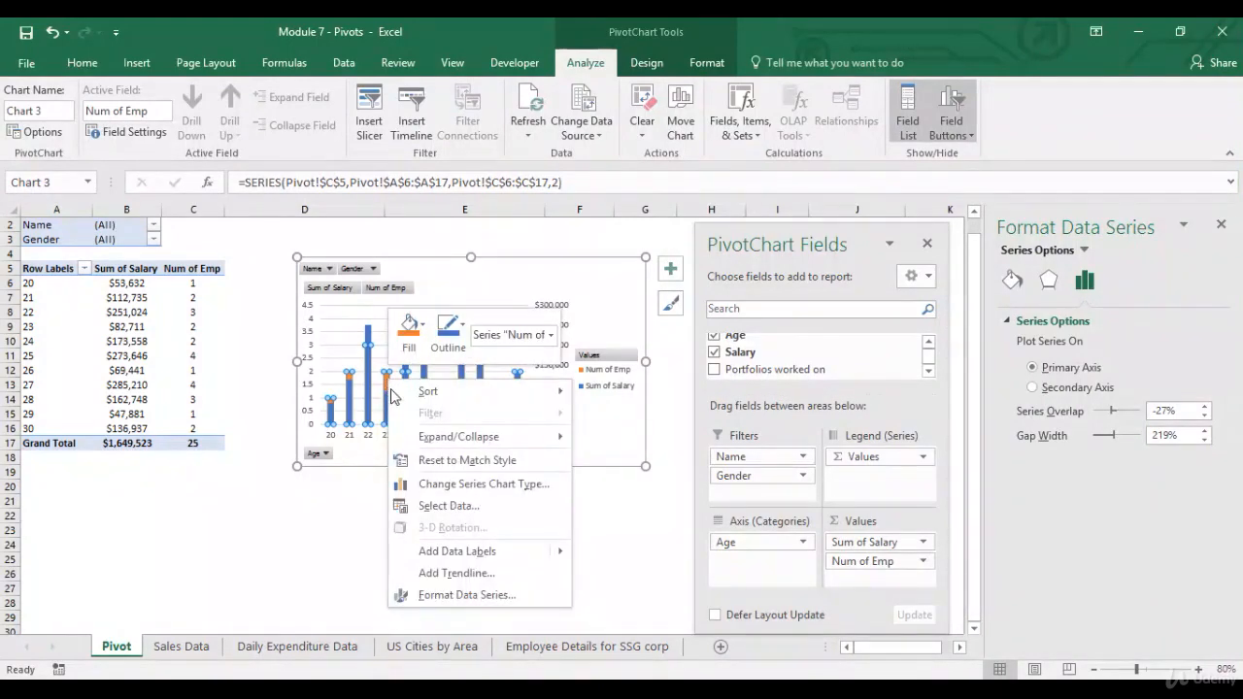
left_click(485, 491)
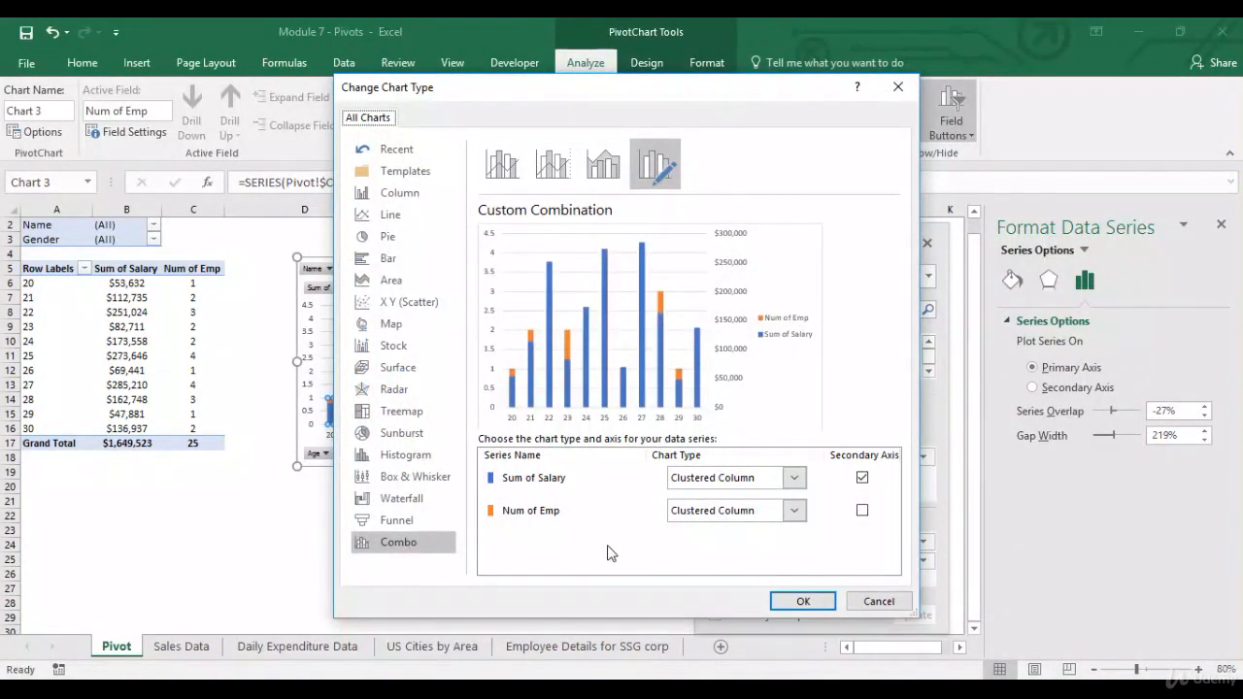
left_click(793, 510)
left_click(692, 350)
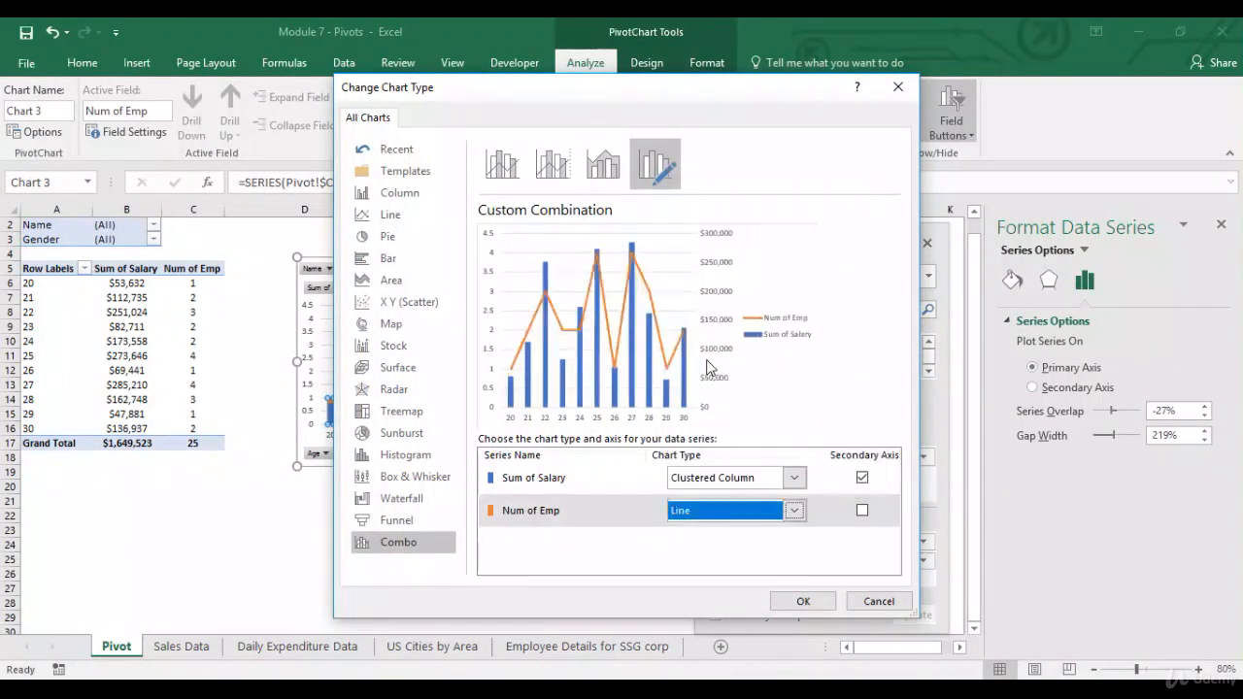
left_click(805, 603)
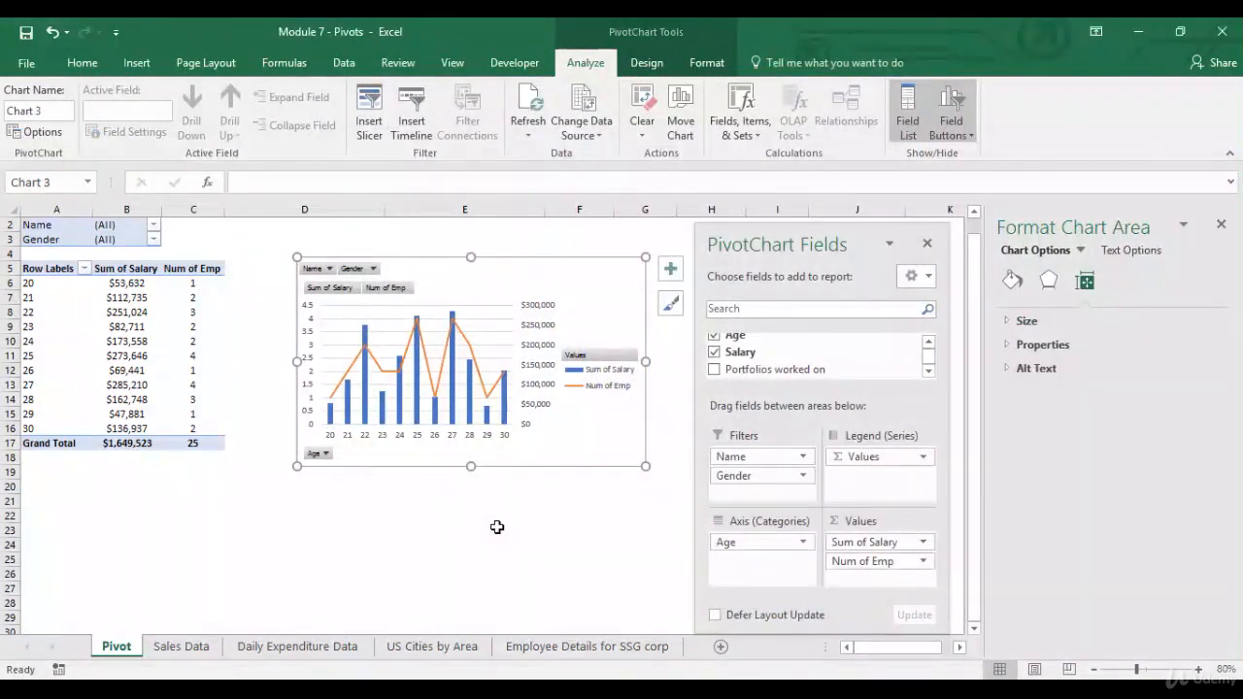
Step: Set the combo chart's legend position to Top
left_click(617, 382)
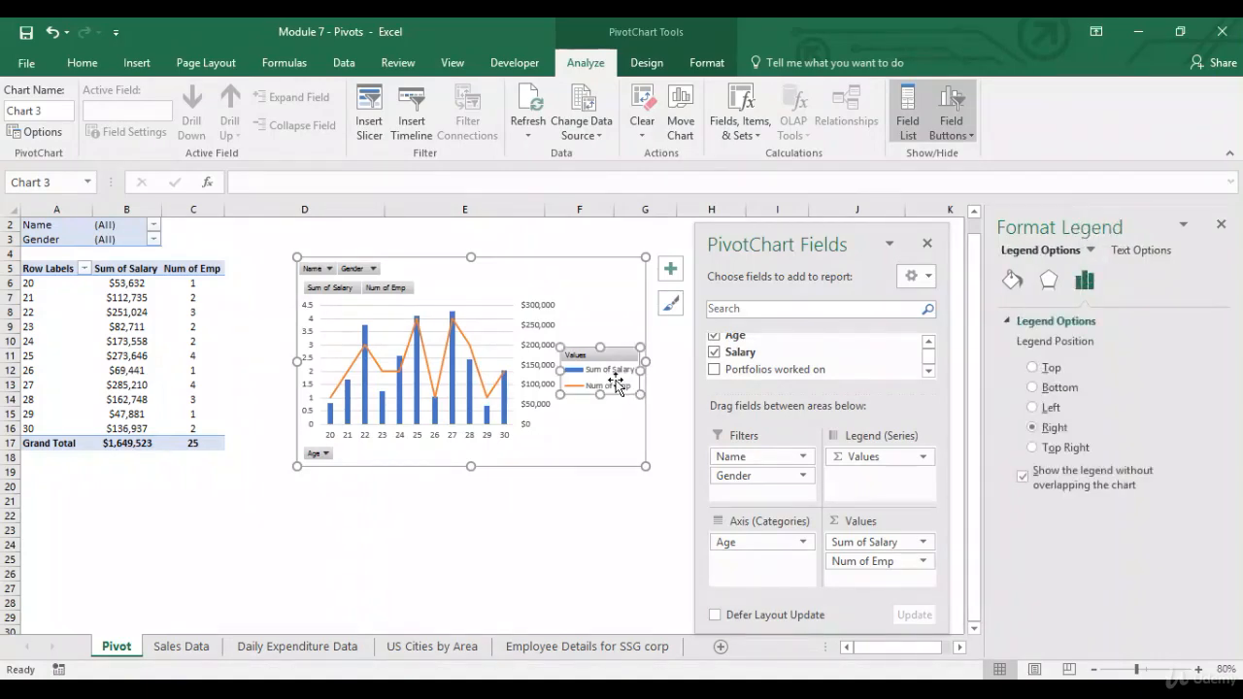
left_click(1031, 368)
left_click(641, 457)
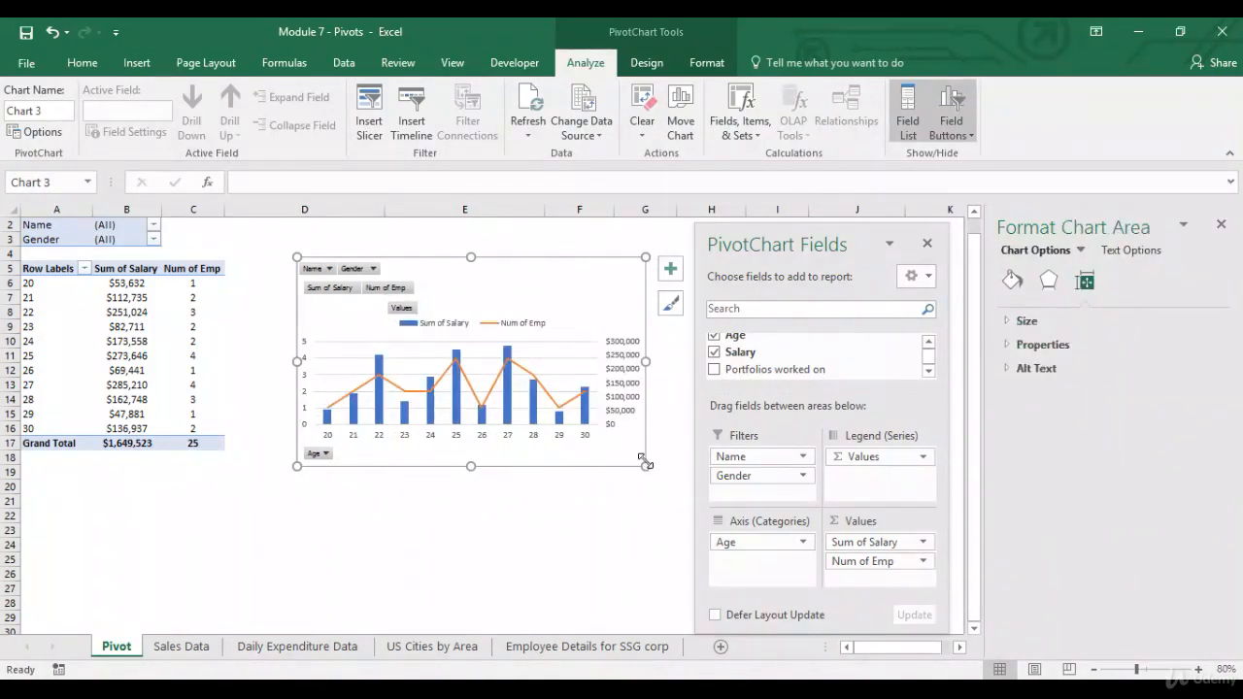
Step: Enlarge the worksheet to 110% and clear the formatting pane and field list away from the chart
left_click(1200, 670)
left_click(1199, 669)
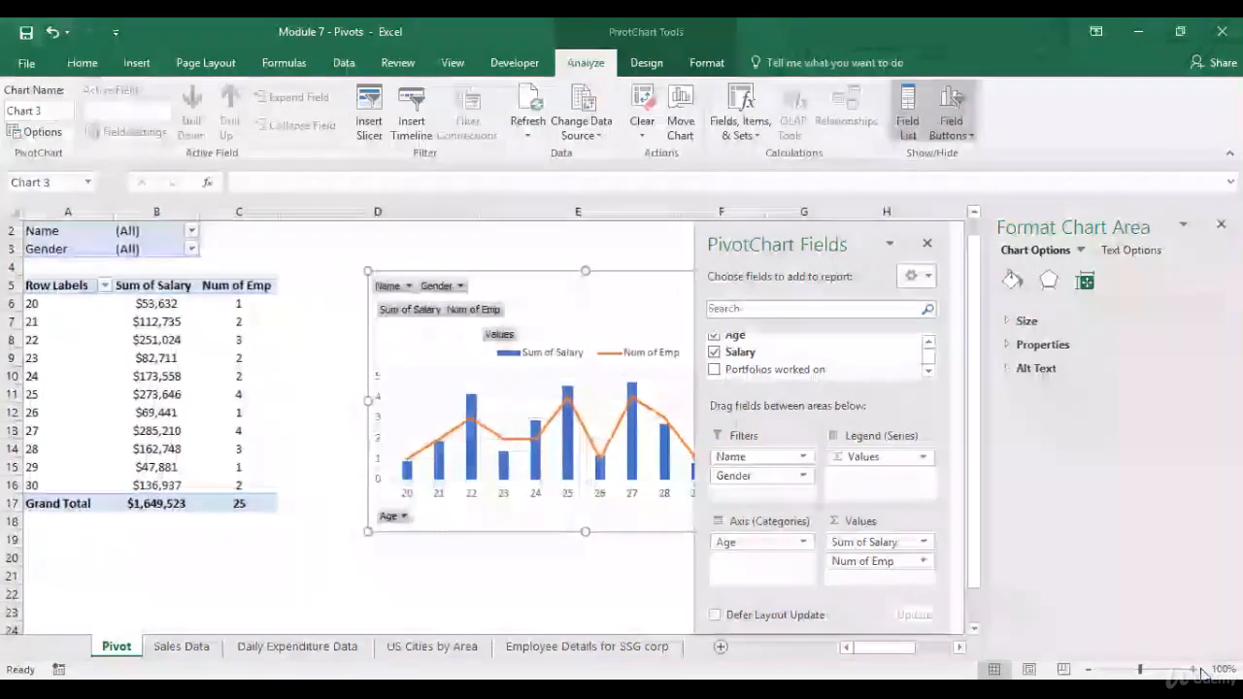
left_click(1225, 224)
left_click_drag(828, 244, 1104, 244)
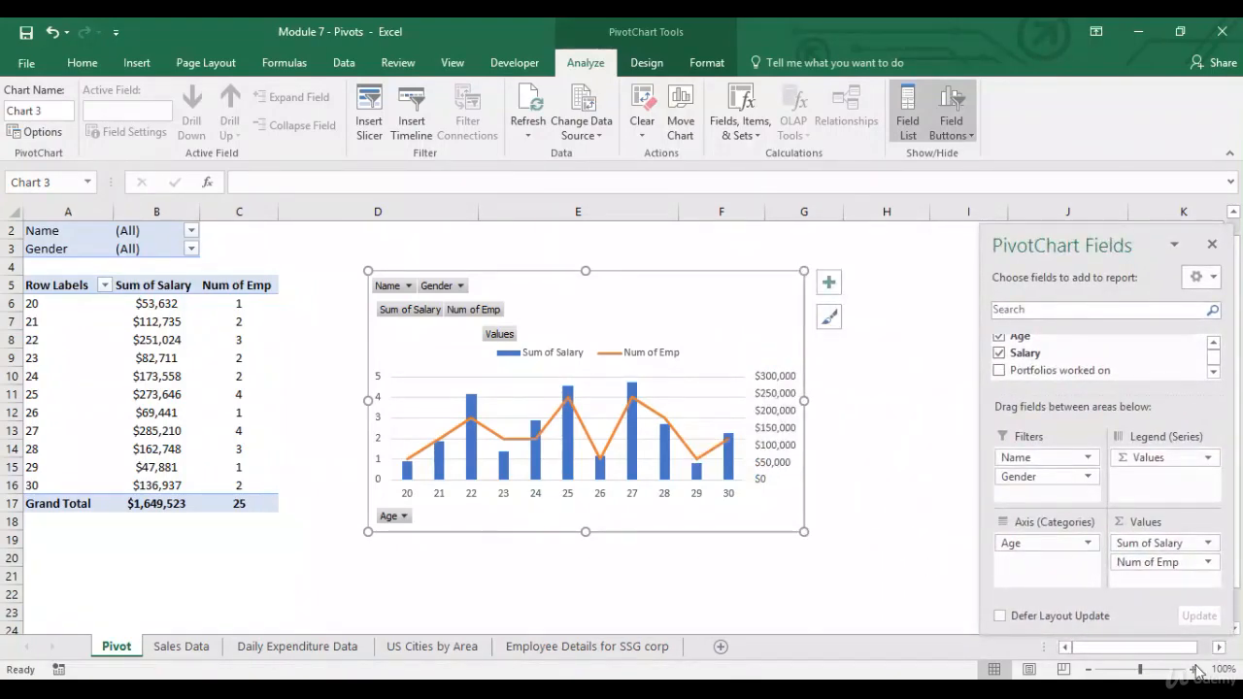
left_click(1200, 670)
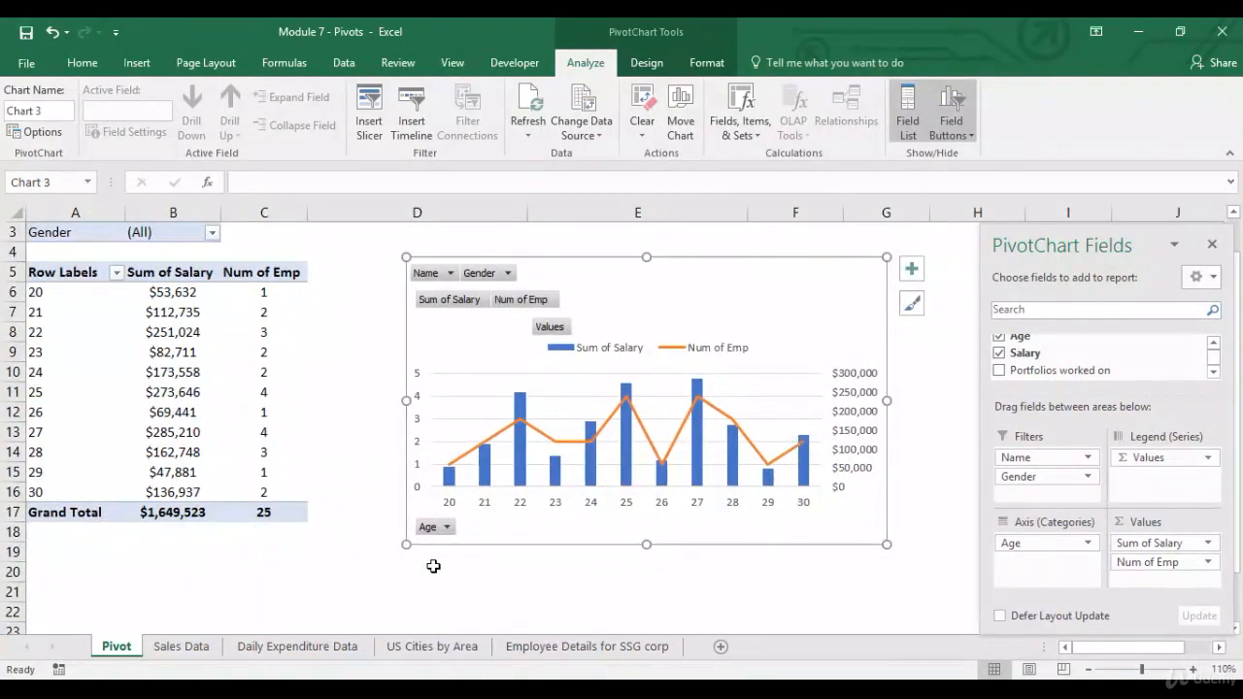
Step: Look at the choices in the PivotChart's Name filter without applying a filter
left_click(433, 566)
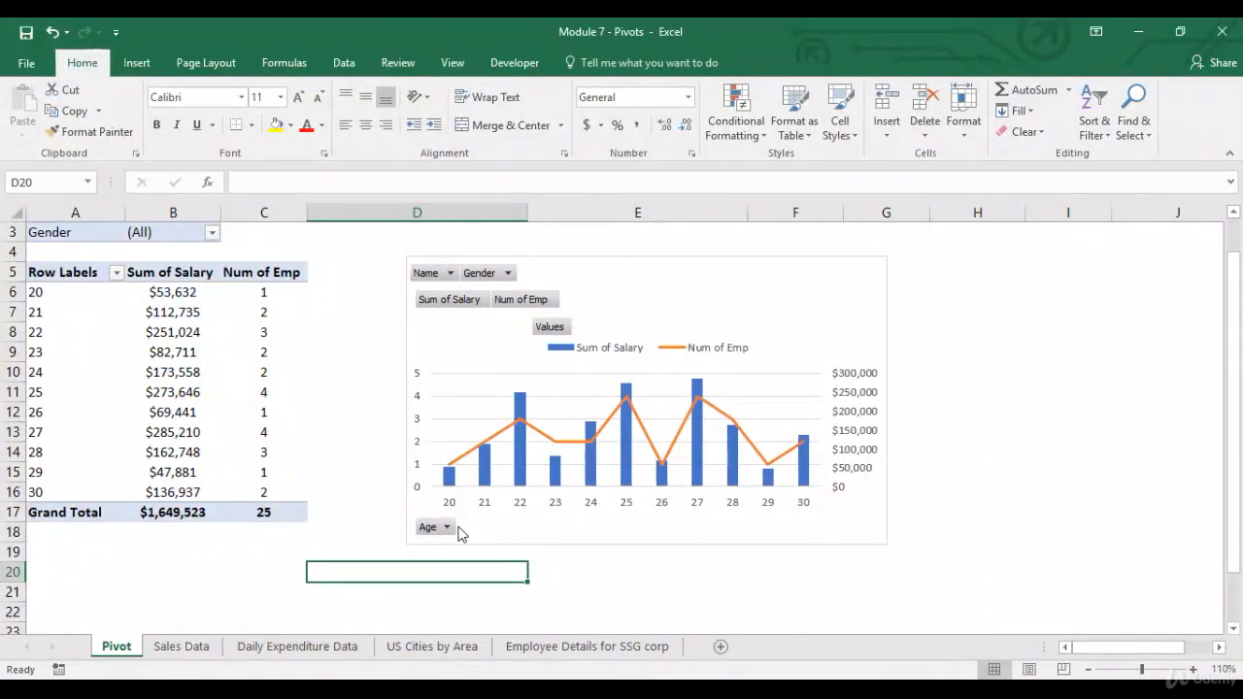
left_click(450, 272)
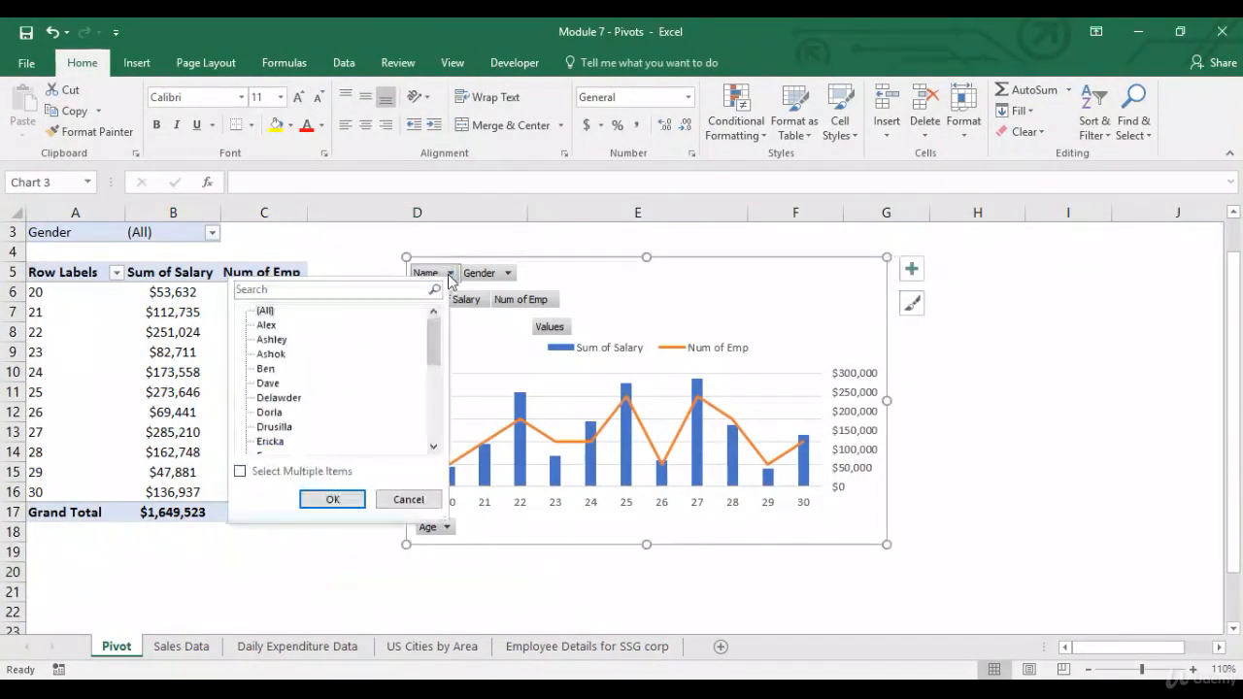
left_click(450, 274)
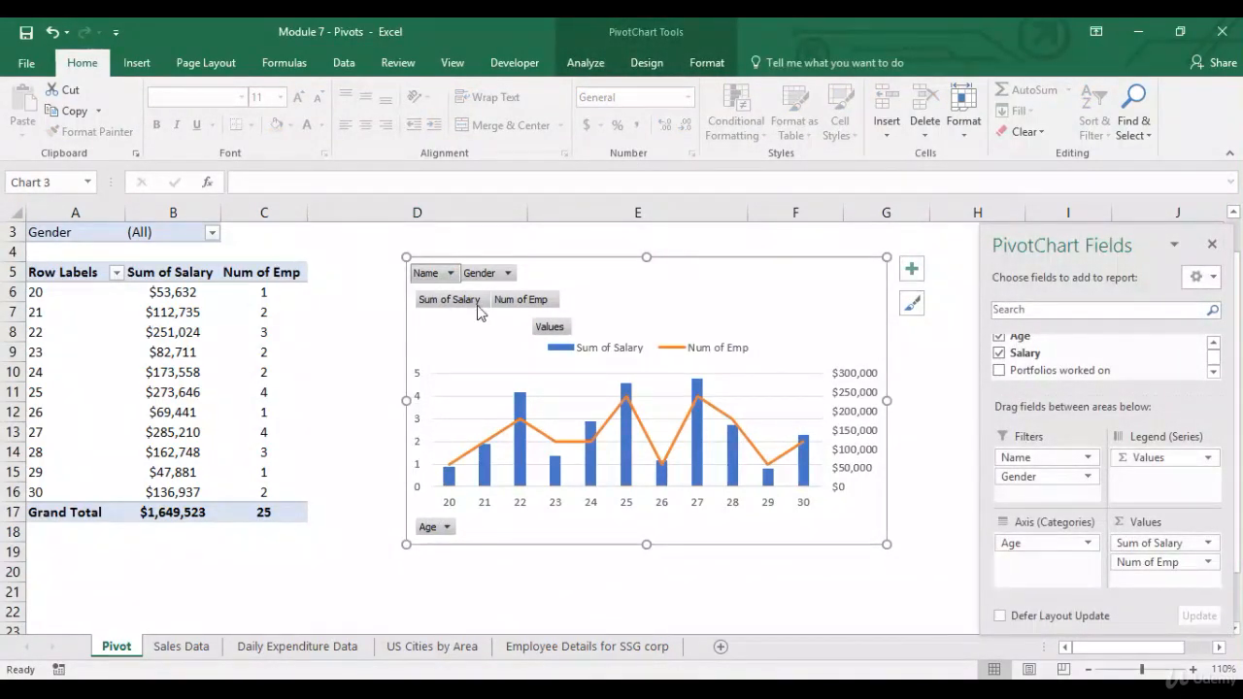
Step: Filter the PivotChart by Gender to show only M
left_click(283, 249)
key("Up")
key("Up")
key("Up")
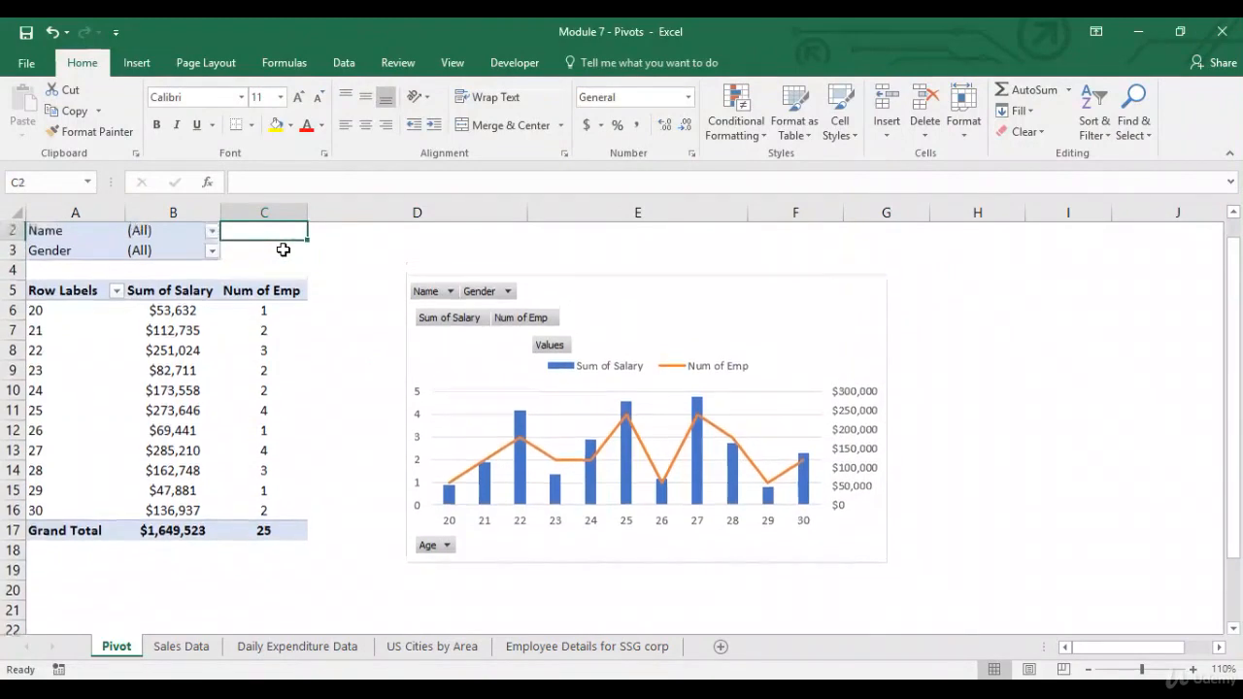
left_click(175, 372)
left_click(507, 312)
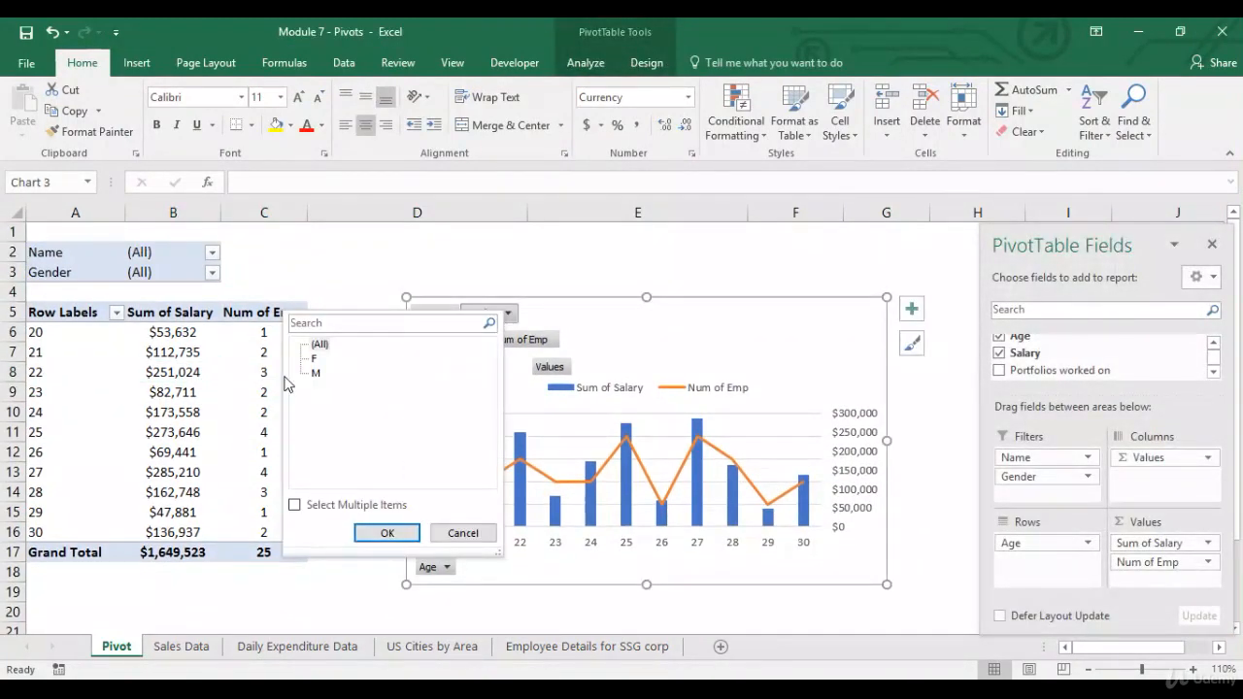
left_click(318, 374)
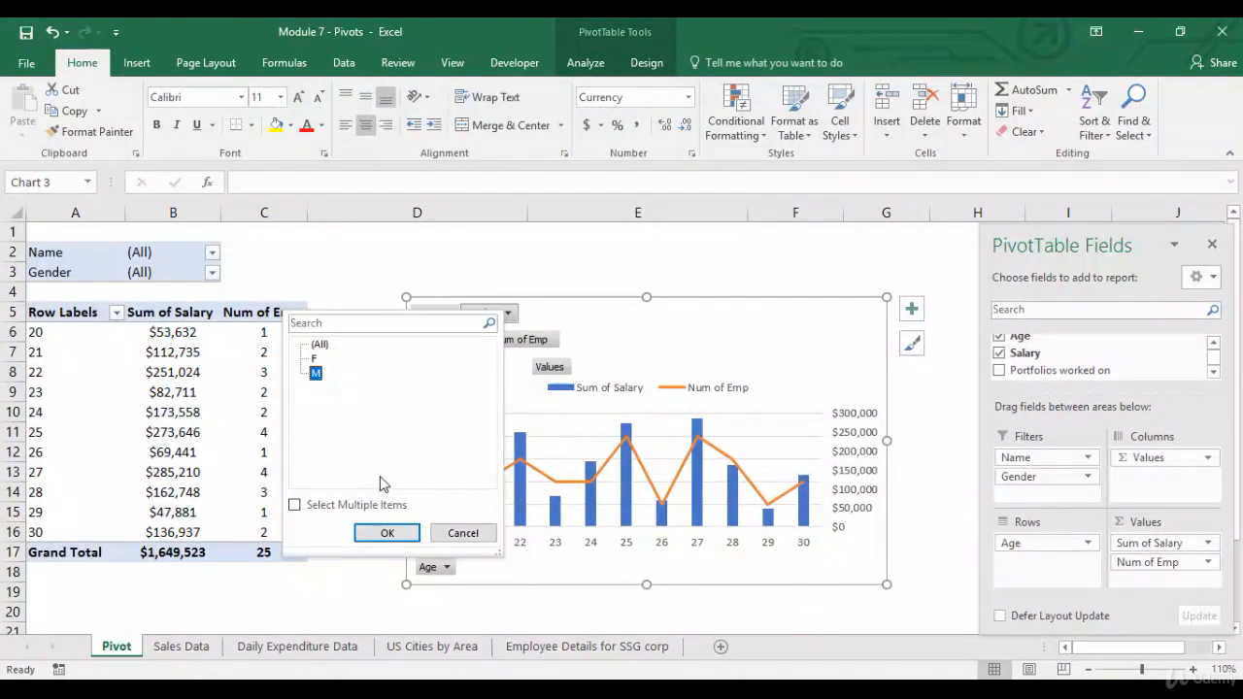
left_click(387, 533)
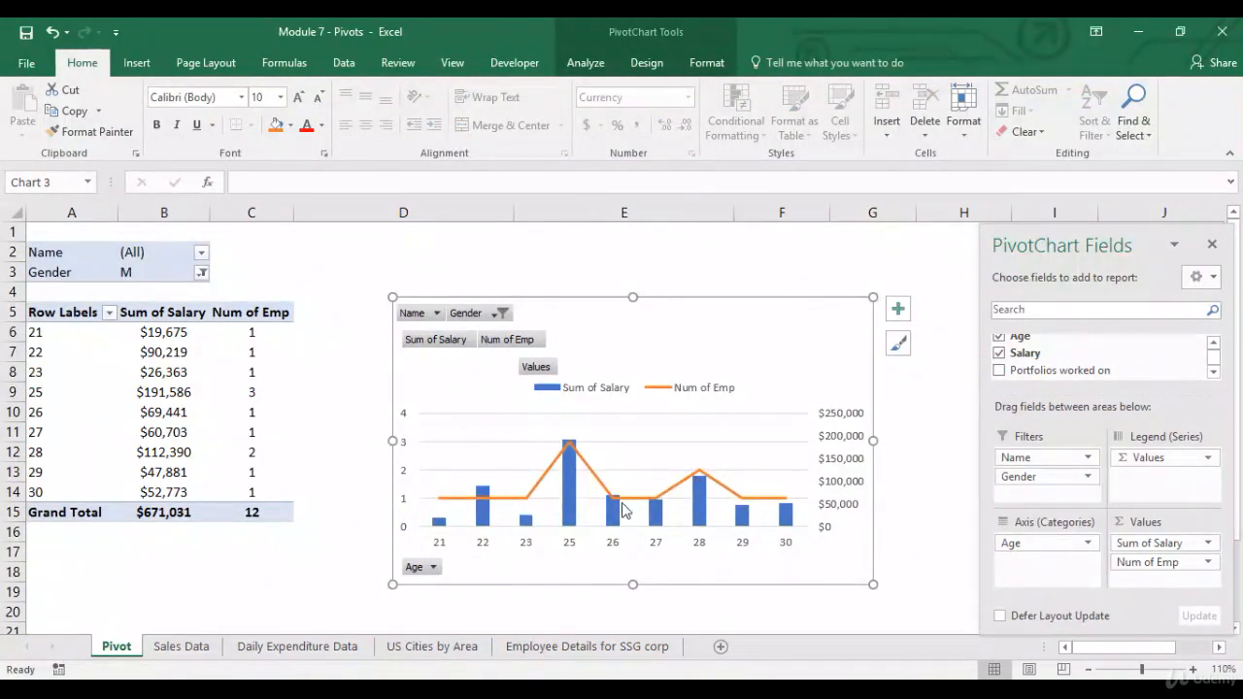
Step: Reset the PivotChart's Gender filter to (All)
left_click(499, 312)
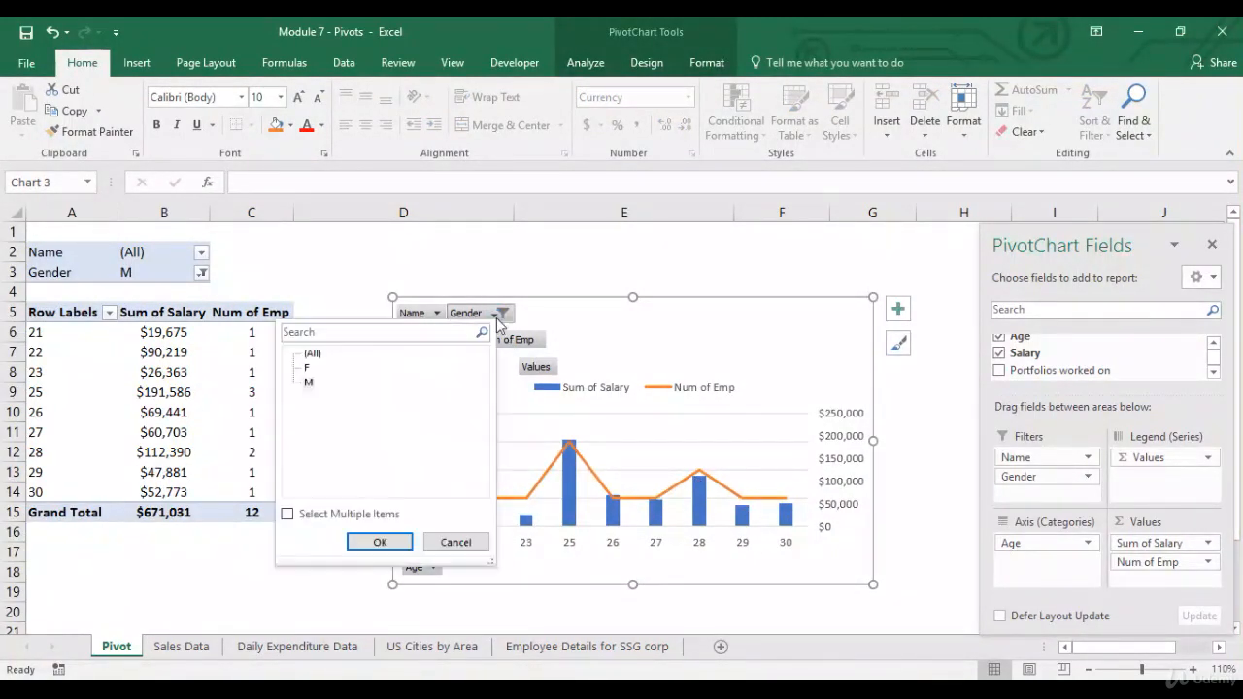
left_click(311, 356)
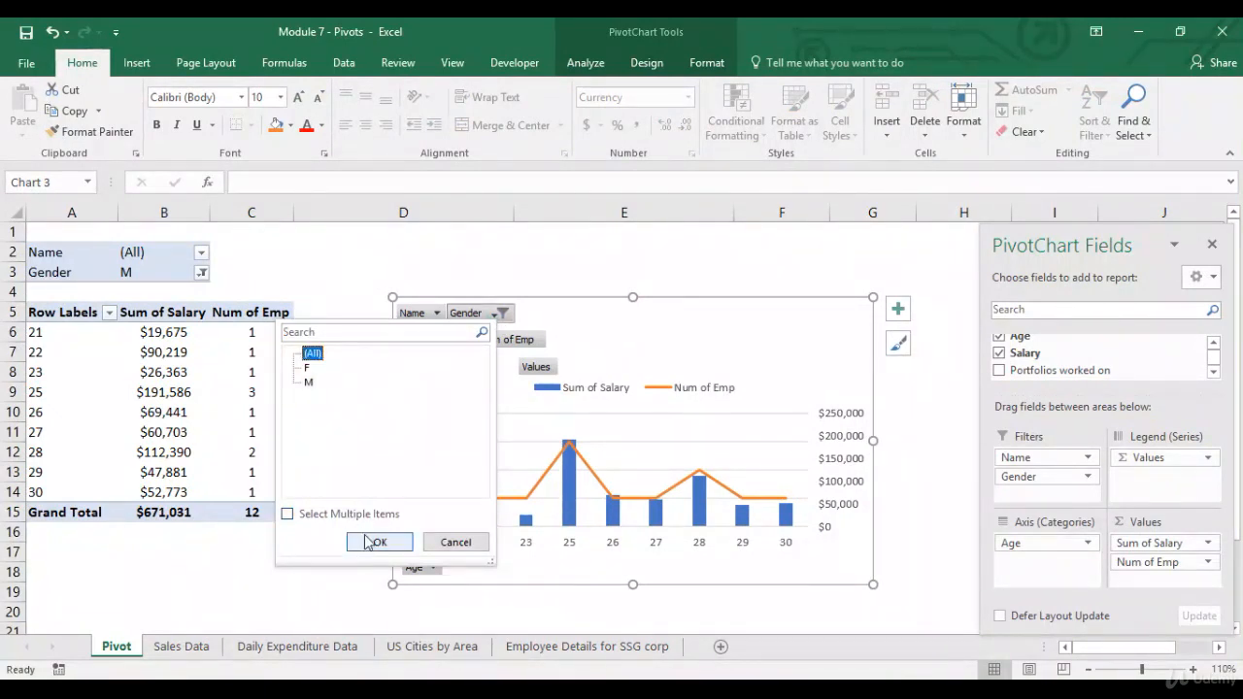
left_click(376, 542)
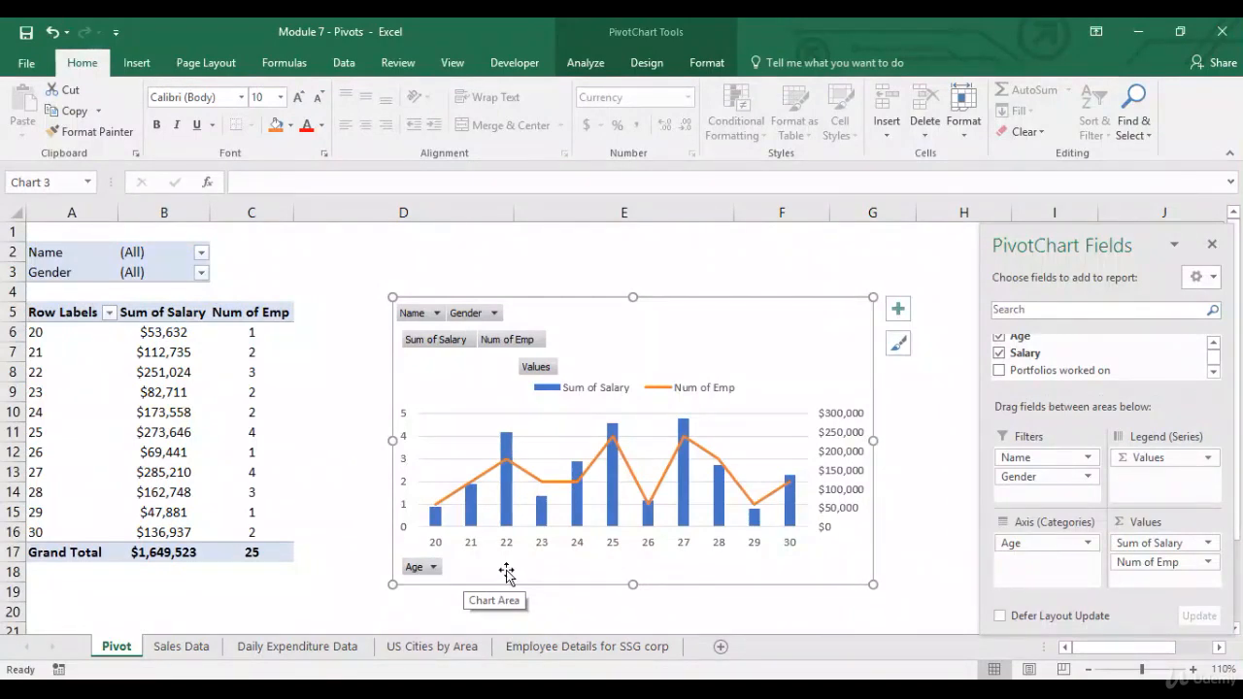
Step: Filter the PivotChart to Gender M once more, and undo that filter
left_click(493, 313)
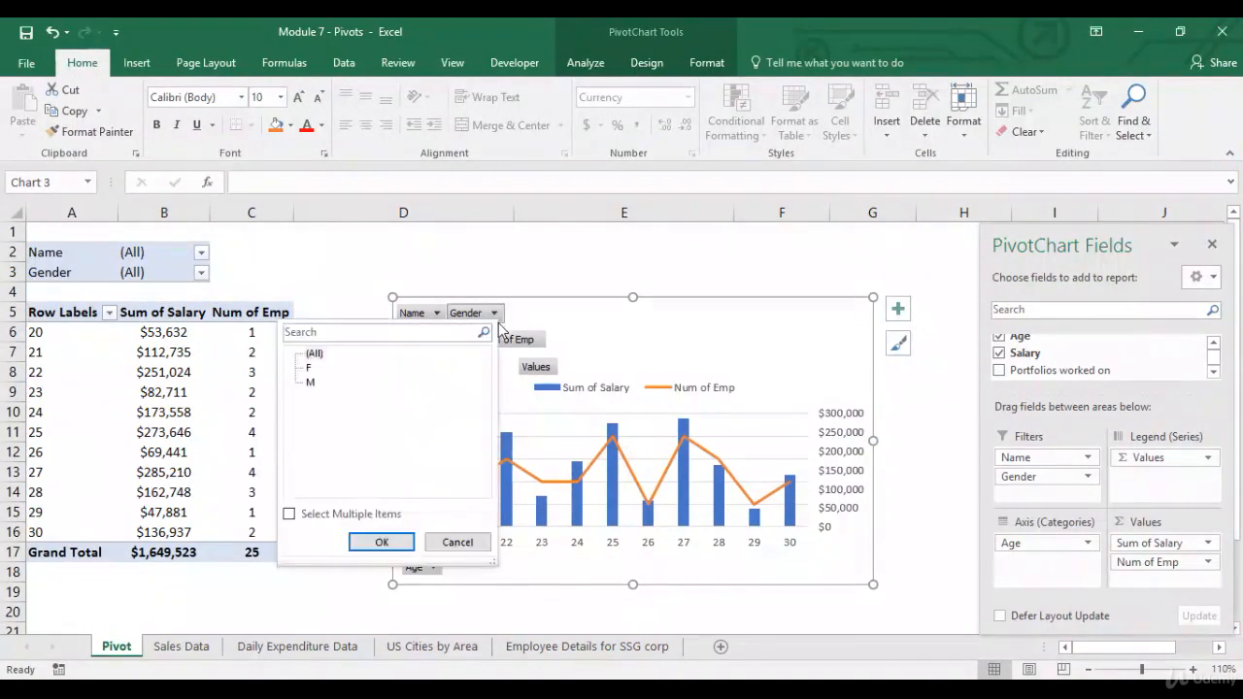
left_click(309, 383)
left_click(401, 545)
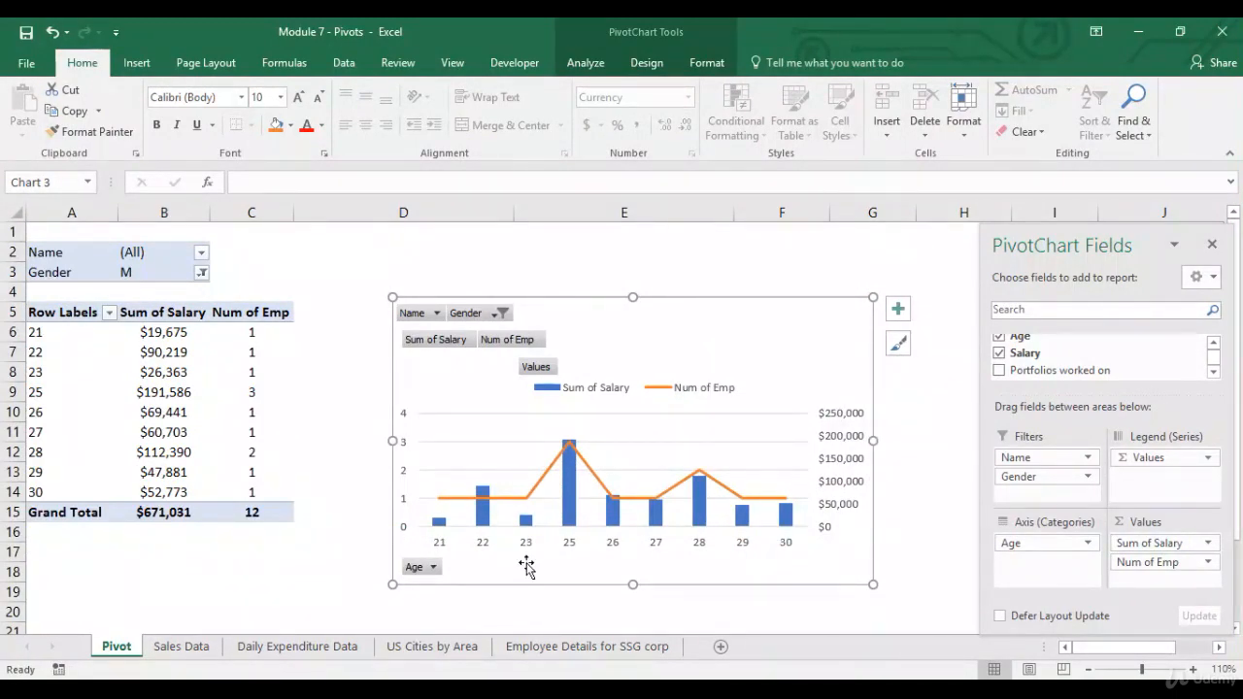
key("ctrl+z")
Step: Look at the sort and filter options of the chart's Age field without applying any
left_click(432, 567)
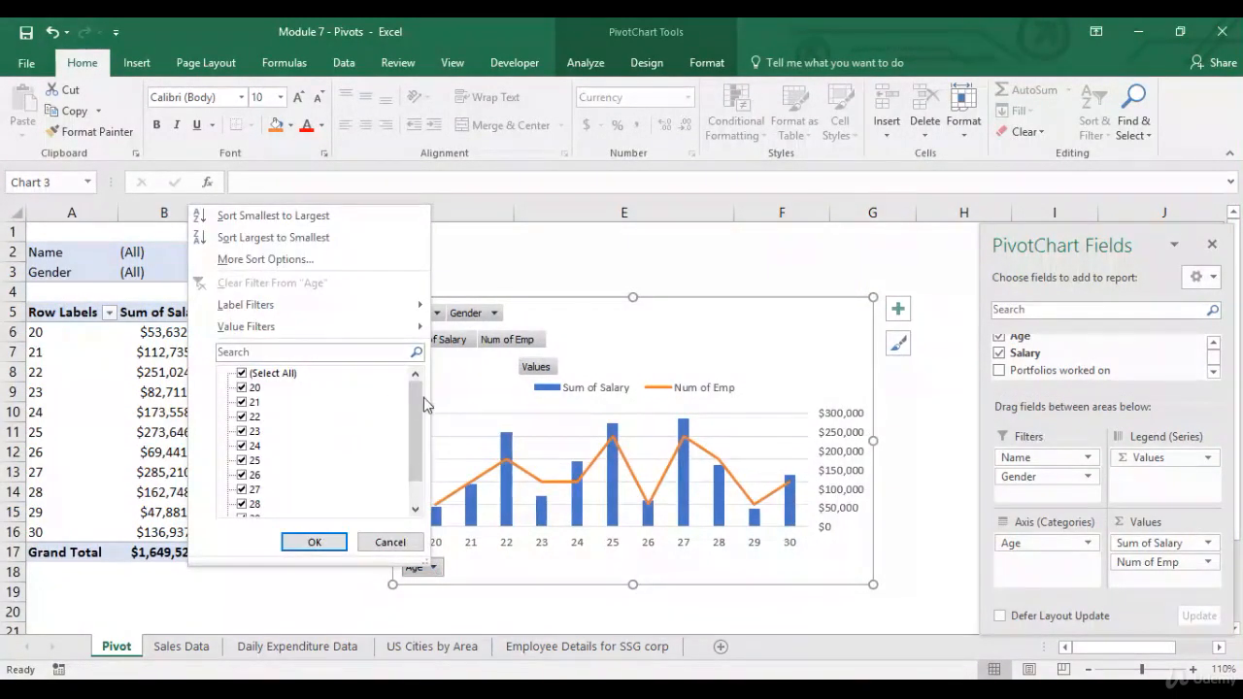
left_click(390, 542)
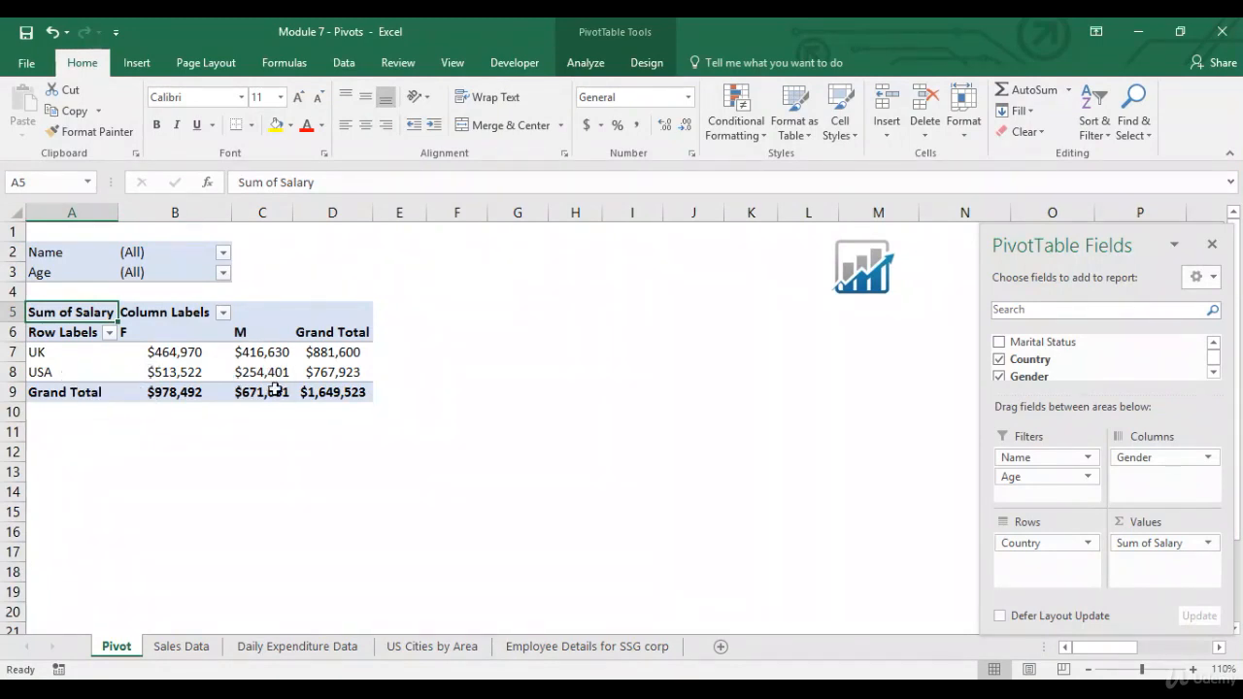
Step: Insert a 2-D clustered column PivotChart from the pivot table of salary by country and gender
left_click(202, 375)
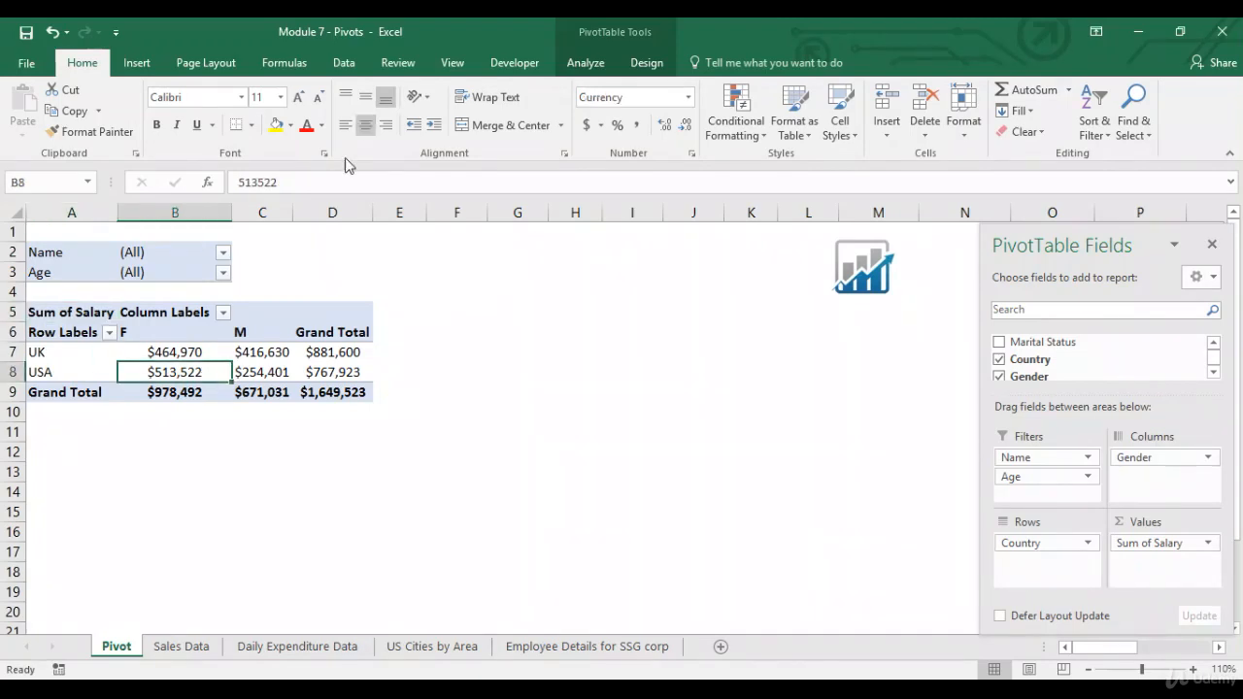
left_click(137, 63)
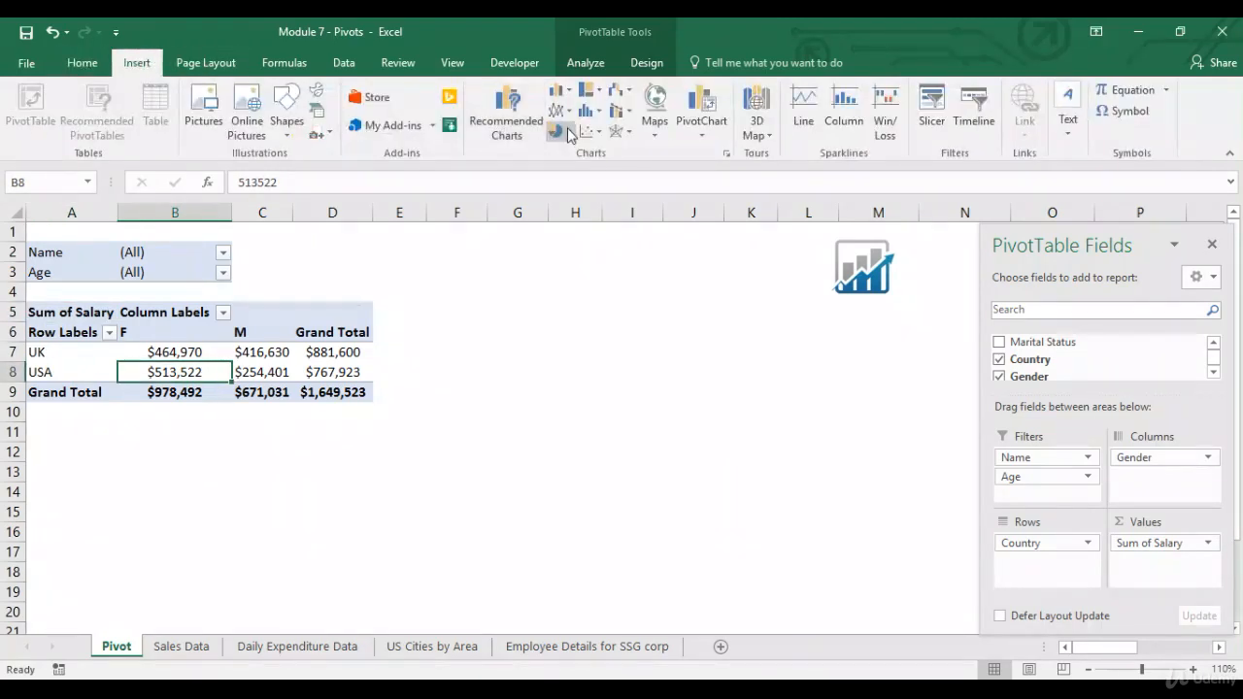
left_click(559, 89)
left_click(577, 159)
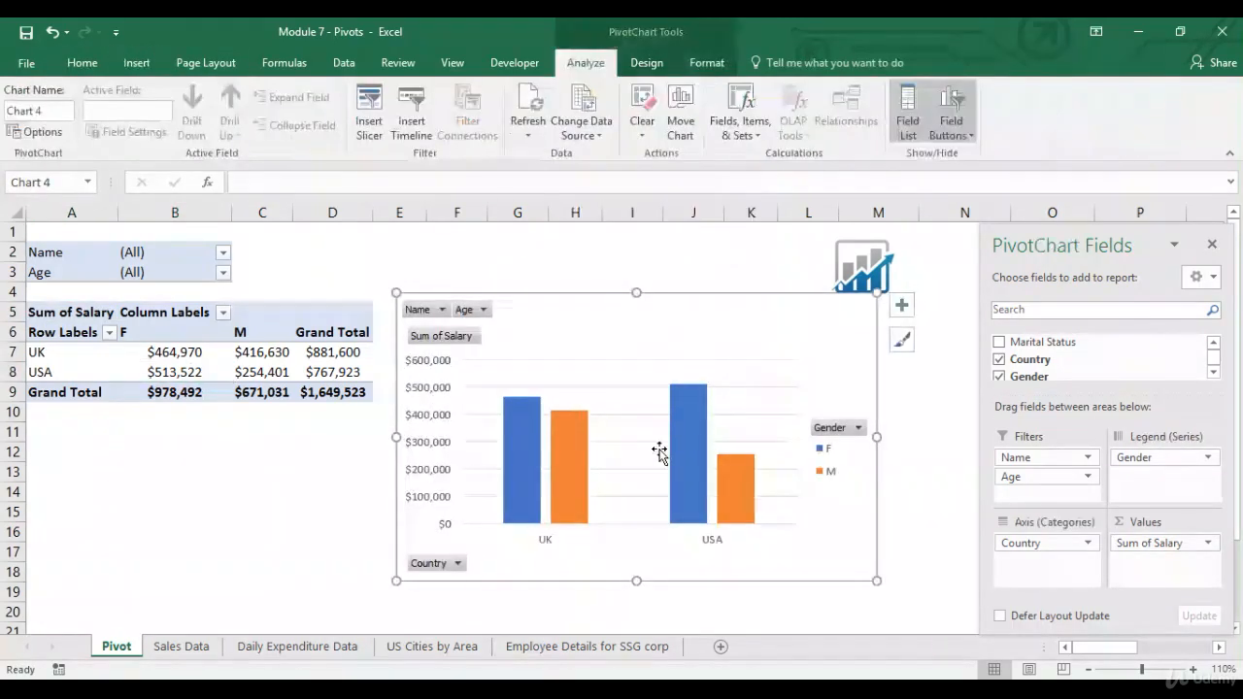
Step: Enlarge the clustered column PivotChart of salary by country and gender
left_click_drag(874, 577, 922, 604)
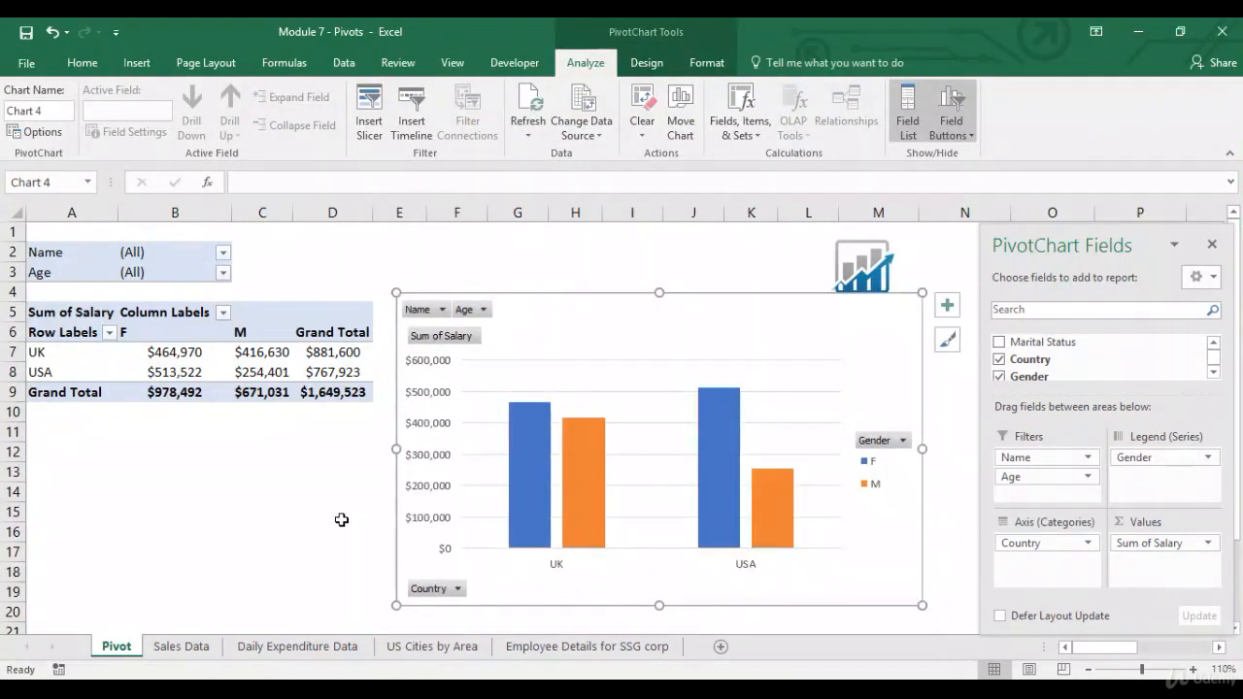
left_click(335, 472)
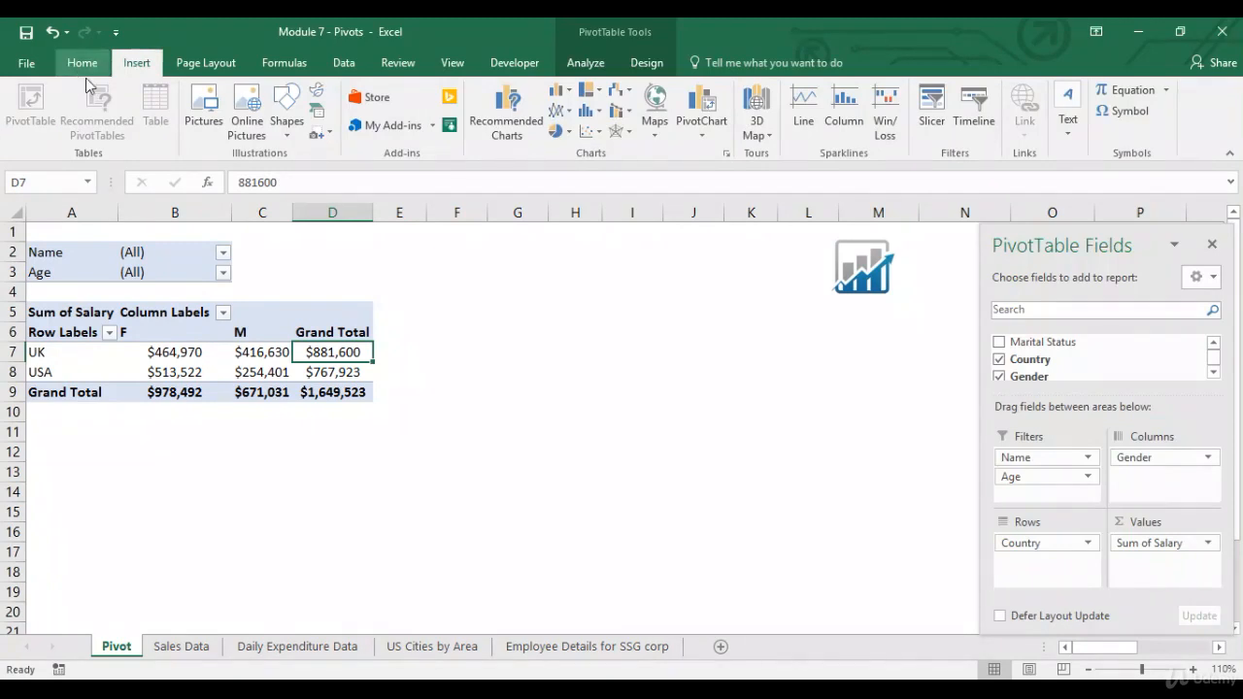
left_click(83, 63)
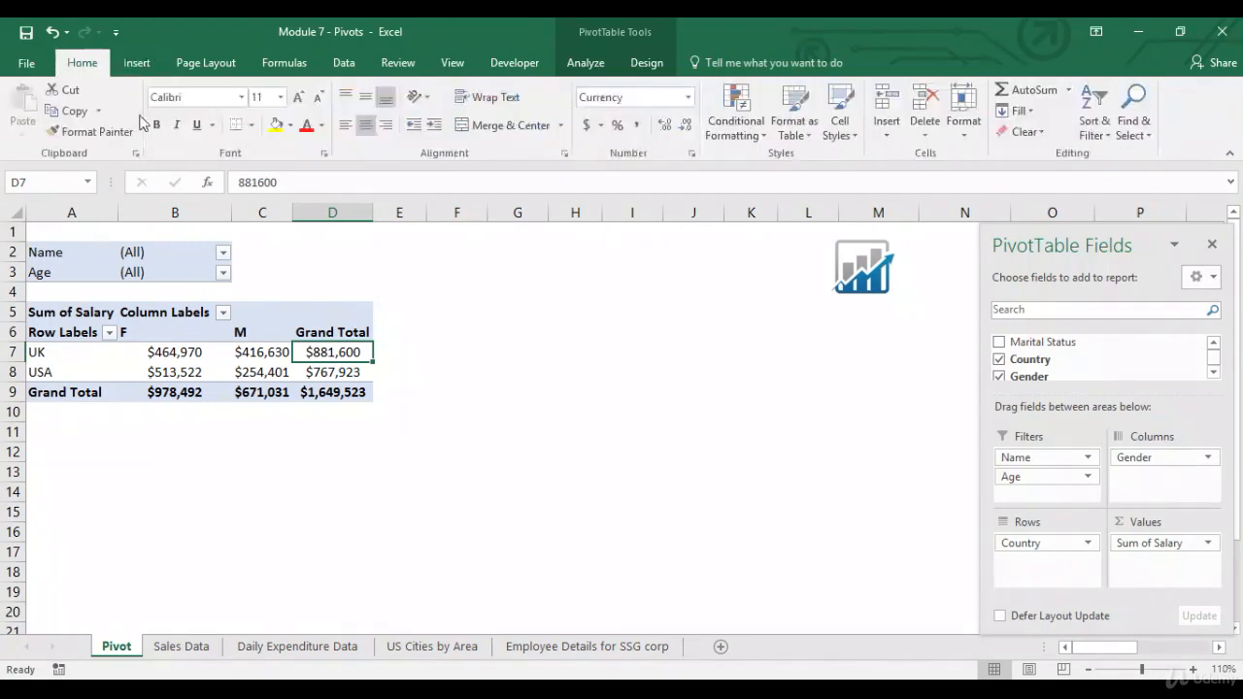
left_click(137, 62)
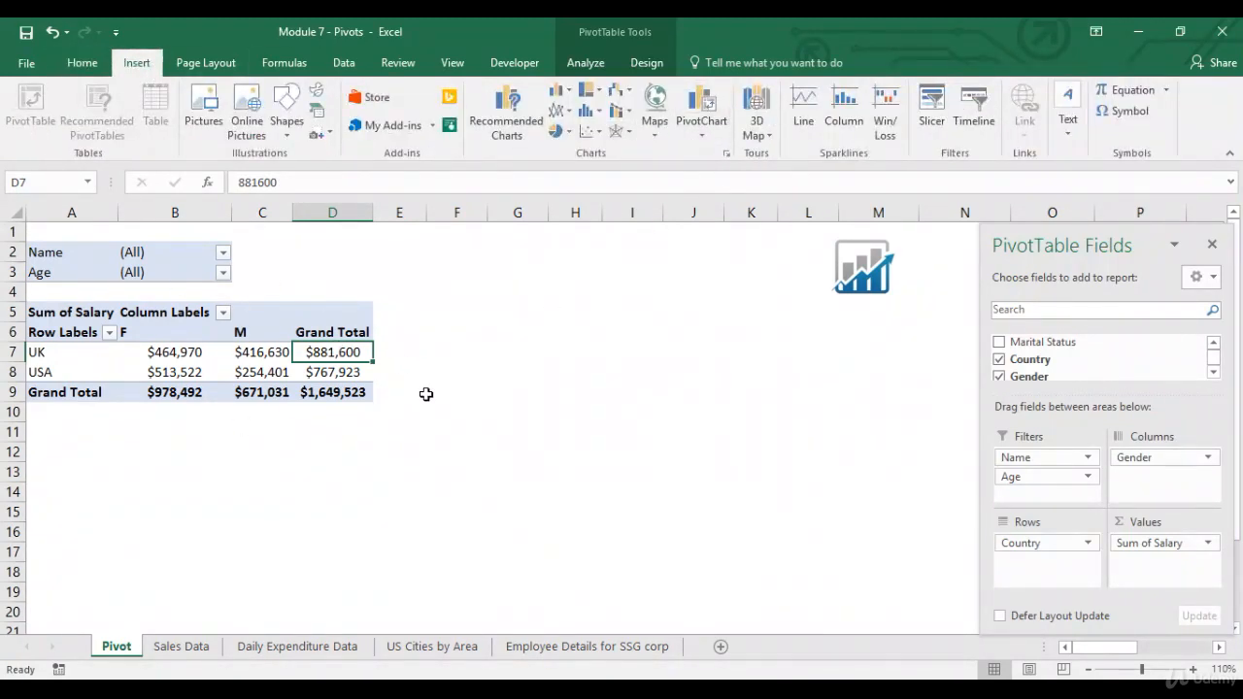
left_click(203, 455)
left_click(71, 393)
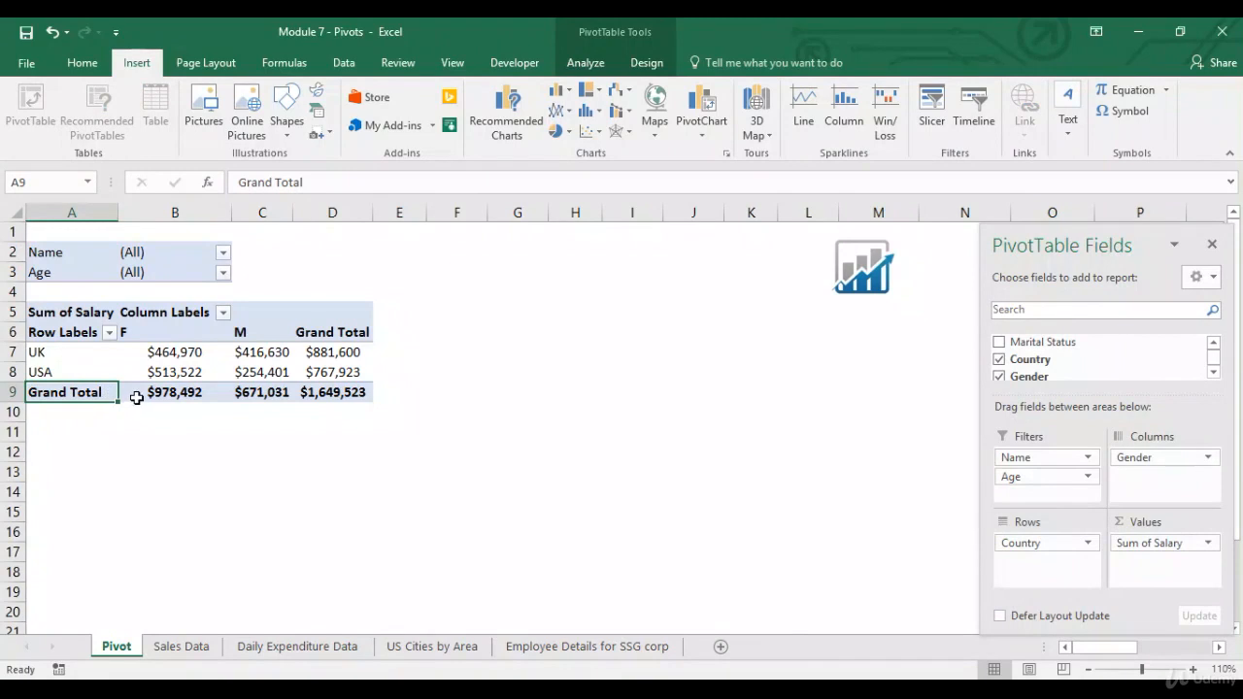
Step: Move the Age field from Filters to Rows below Country, and select the ages listed under UK
left_click(644, 64)
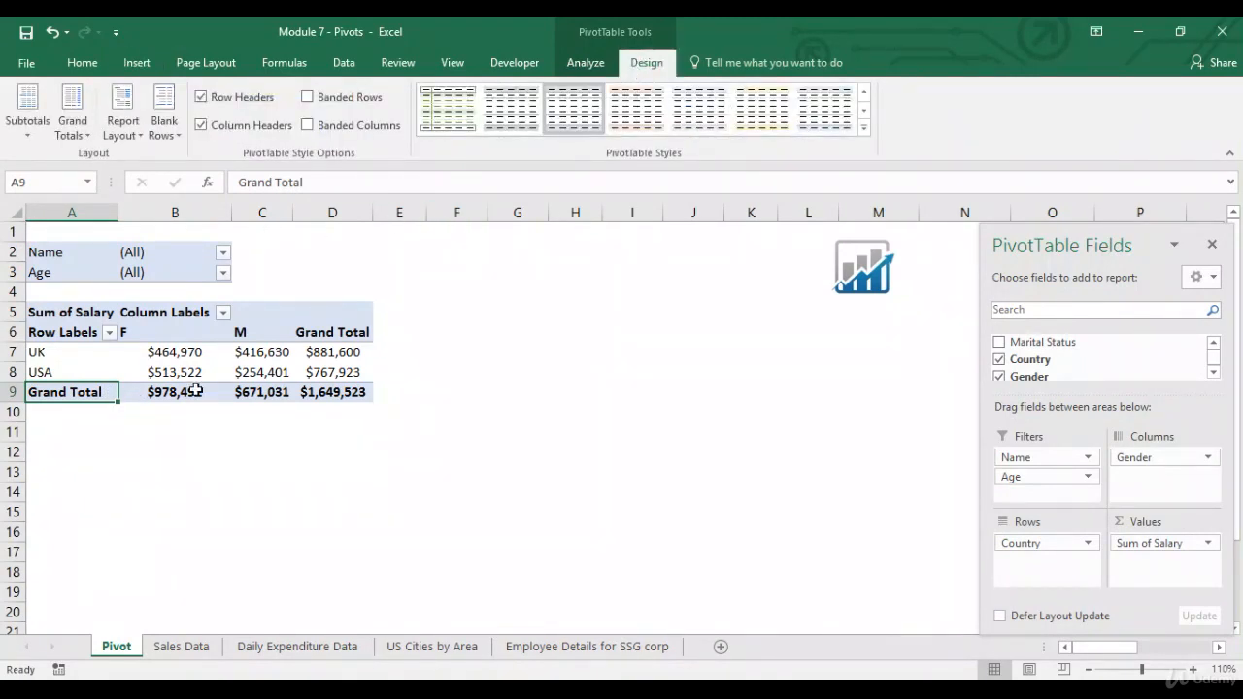
mouse_move(128, 362)
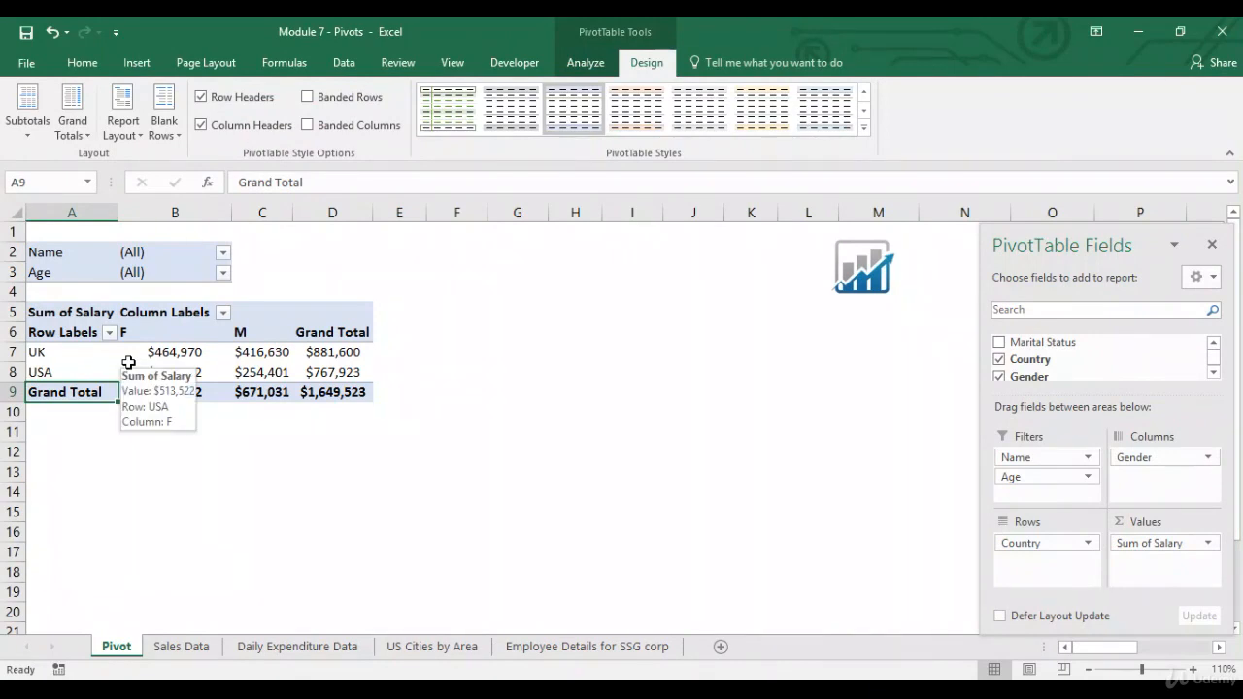
left_click_drag(1046, 476, 1049, 582)
left_click_drag(1049, 575, 1048, 571)
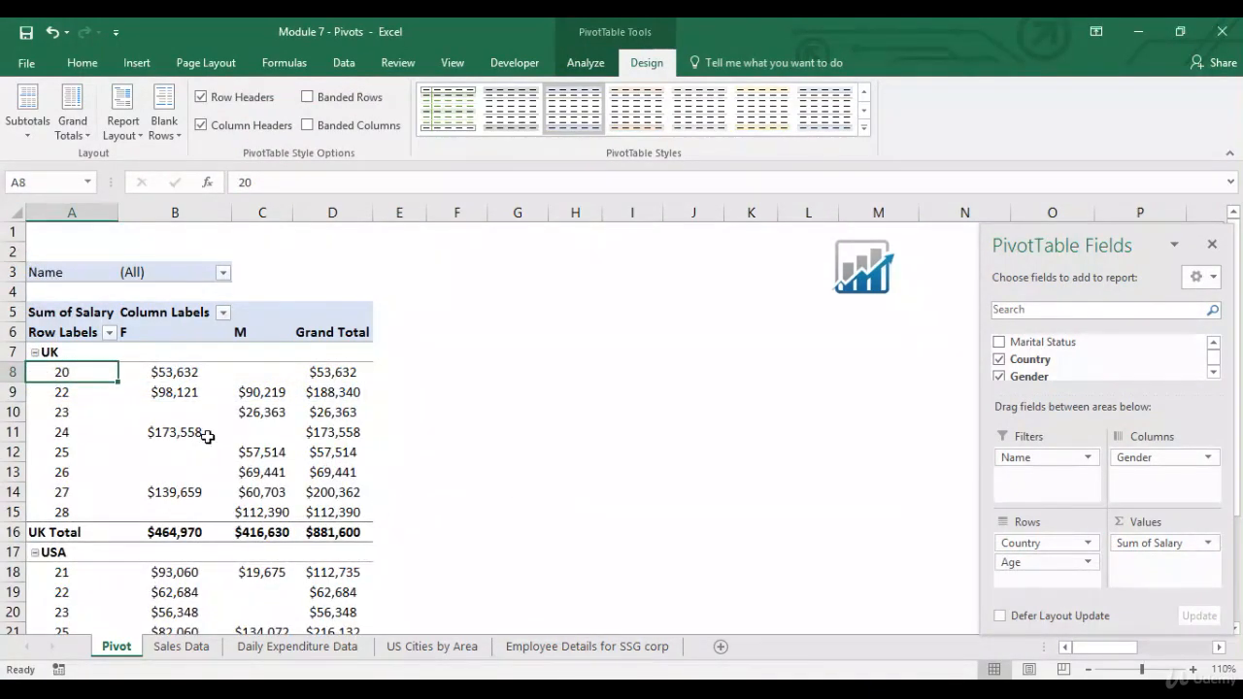
left_click_drag(80, 372, 92, 512)
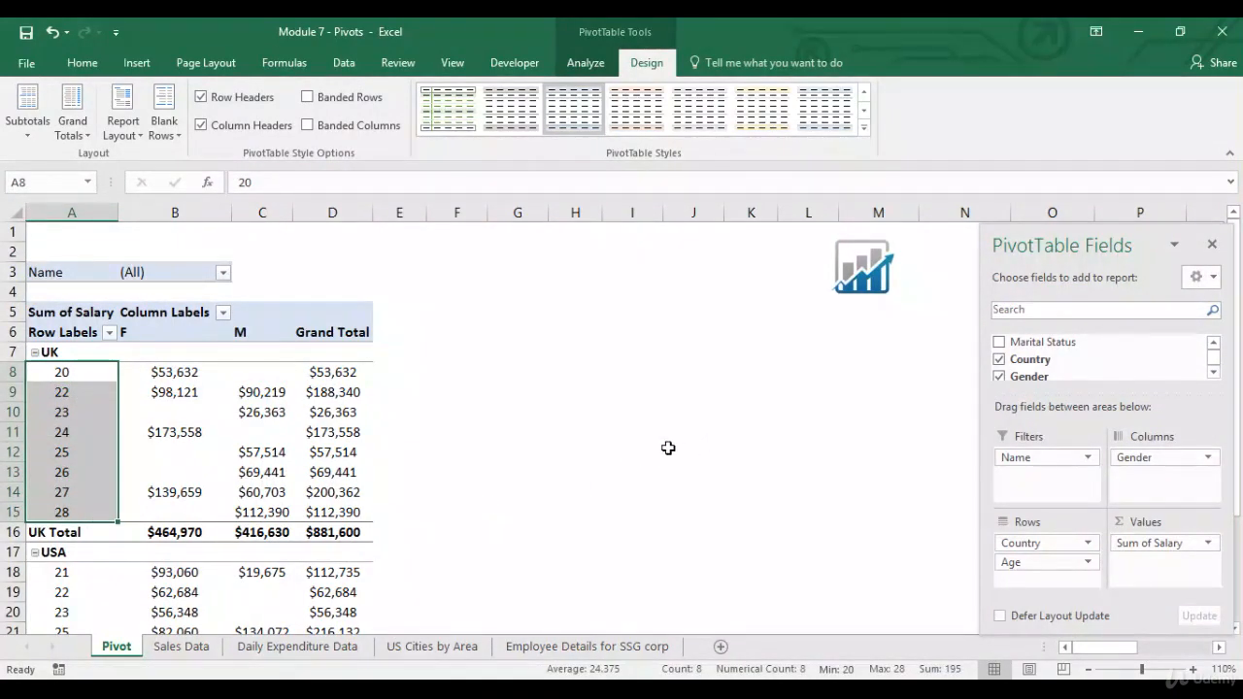
Step: Autofit the widths of columns C and D so the pivot table's salary values fit
left_click_drag(1079, 246, 681, 271)
left_click(1088, 669)
left_click(1088, 669)
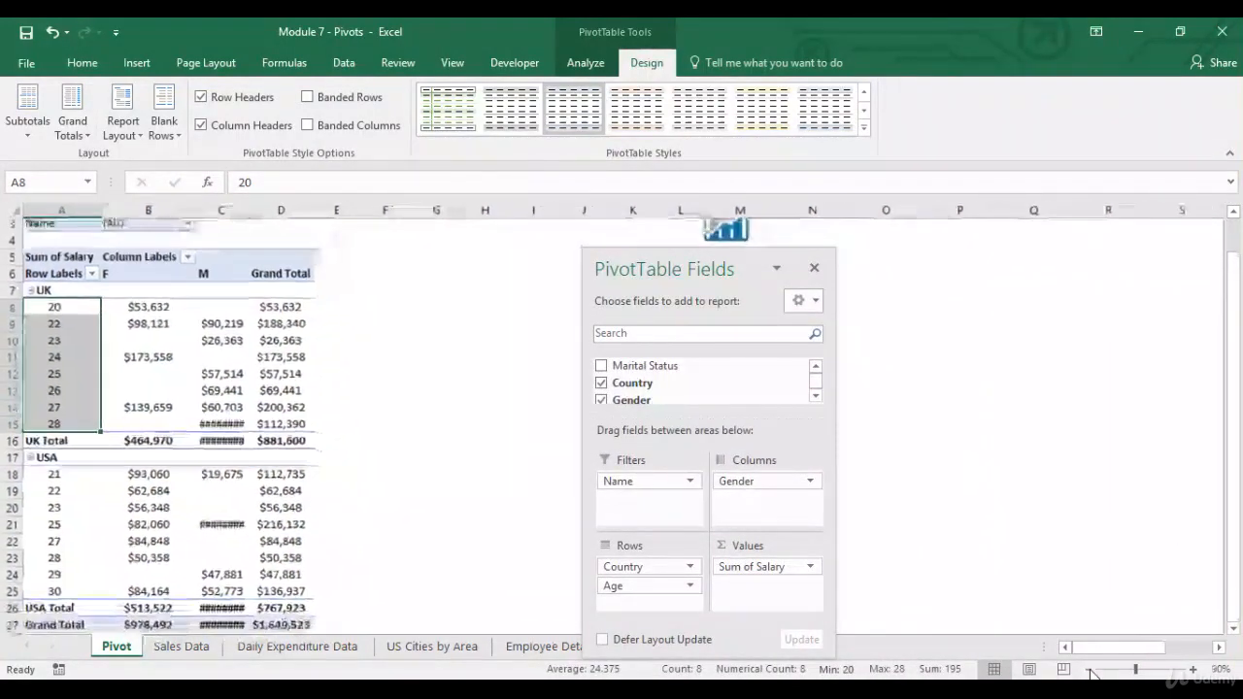
left_click(1088, 669)
left_click_drag(200, 211, 225, 210)
double_click(218, 210)
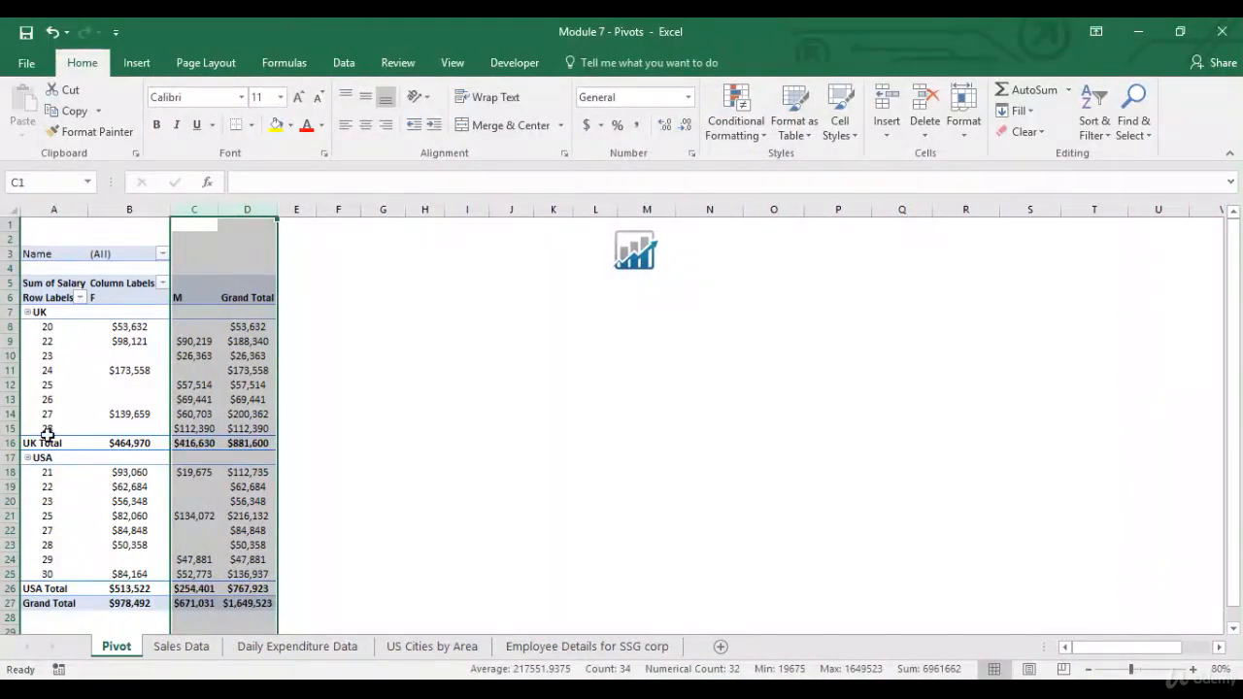
Step: Hide the pivot table's subtotals, and show them again at the bottom of each group
left_click(56, 475)
left_click_drag(56, 472, 55, 575)
left_click(57, 474)
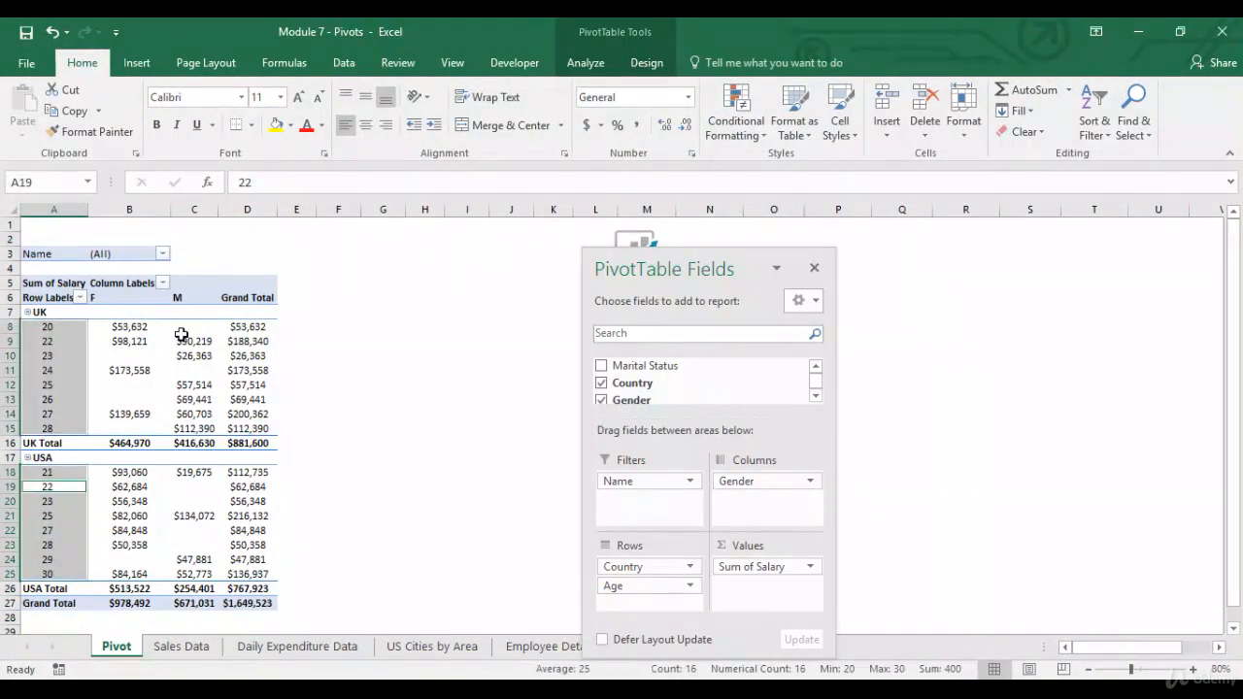
left_click(647, 63)
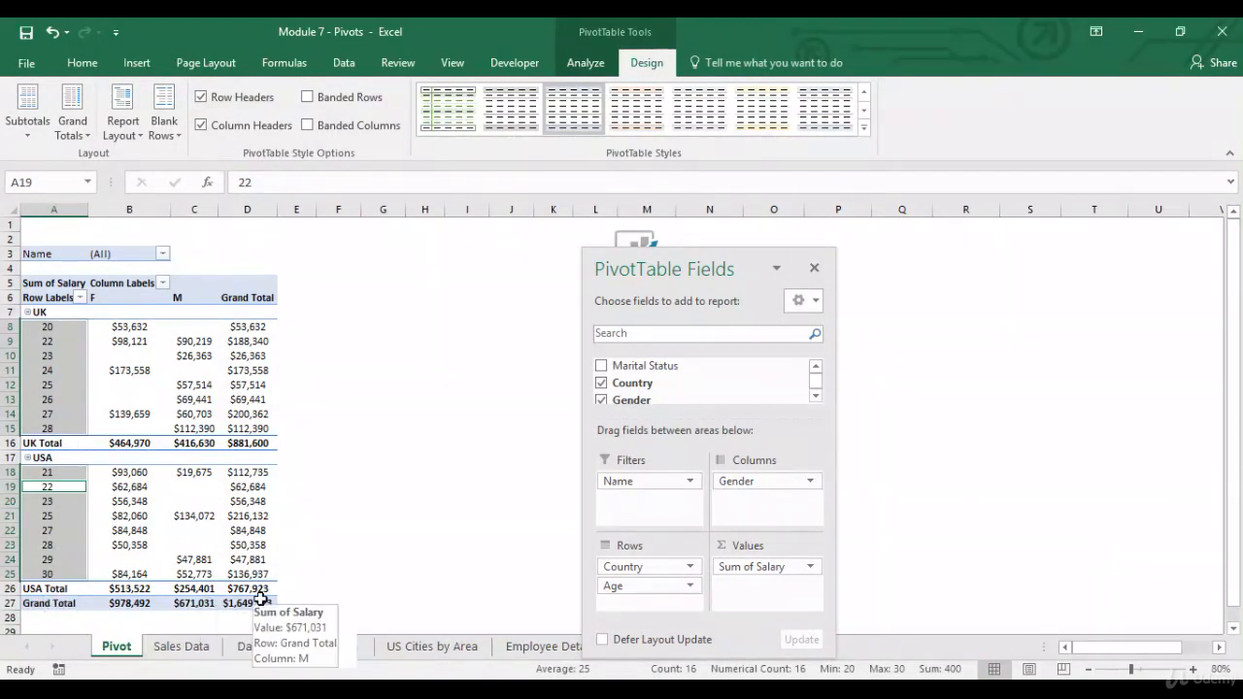
left_click(24, 139)
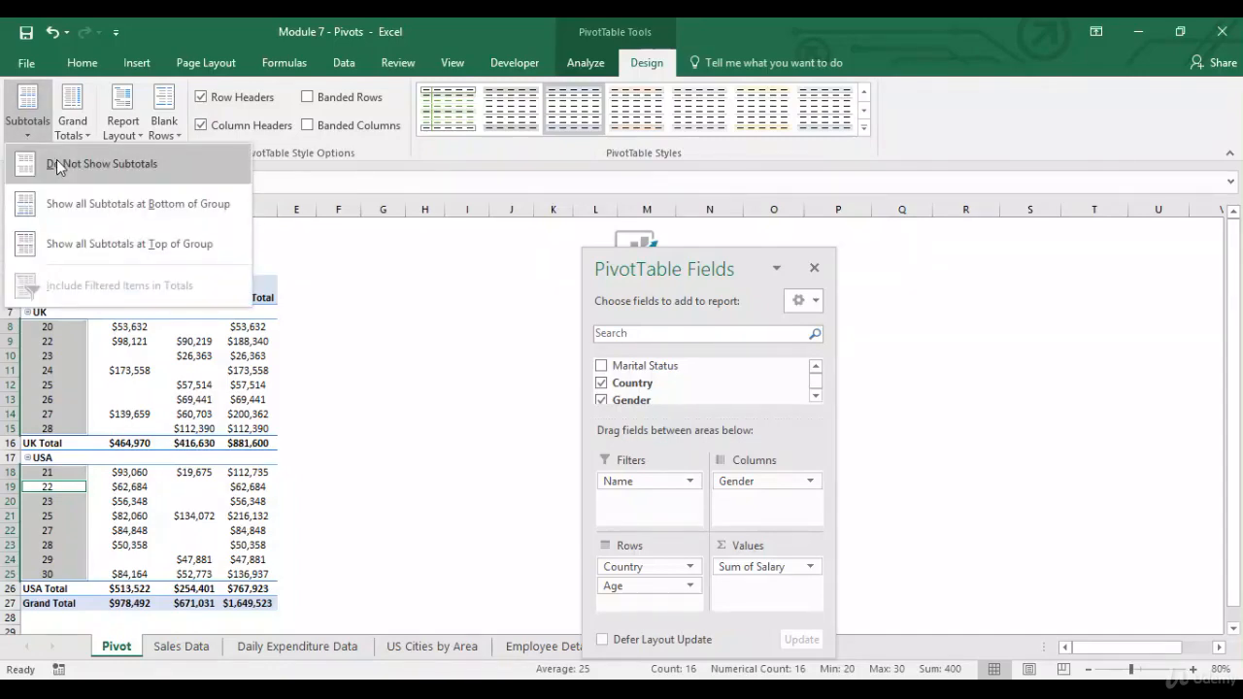
left_click(56, 159)
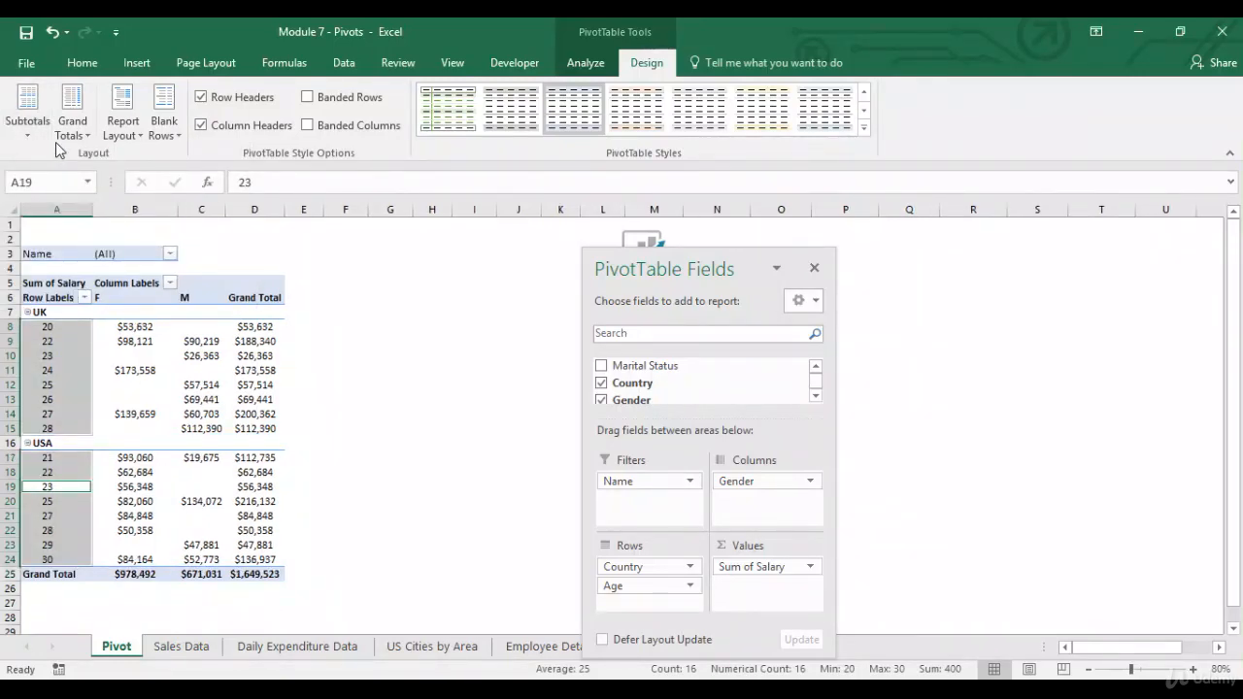
left_click(49, 136)
left_click(93, 196)
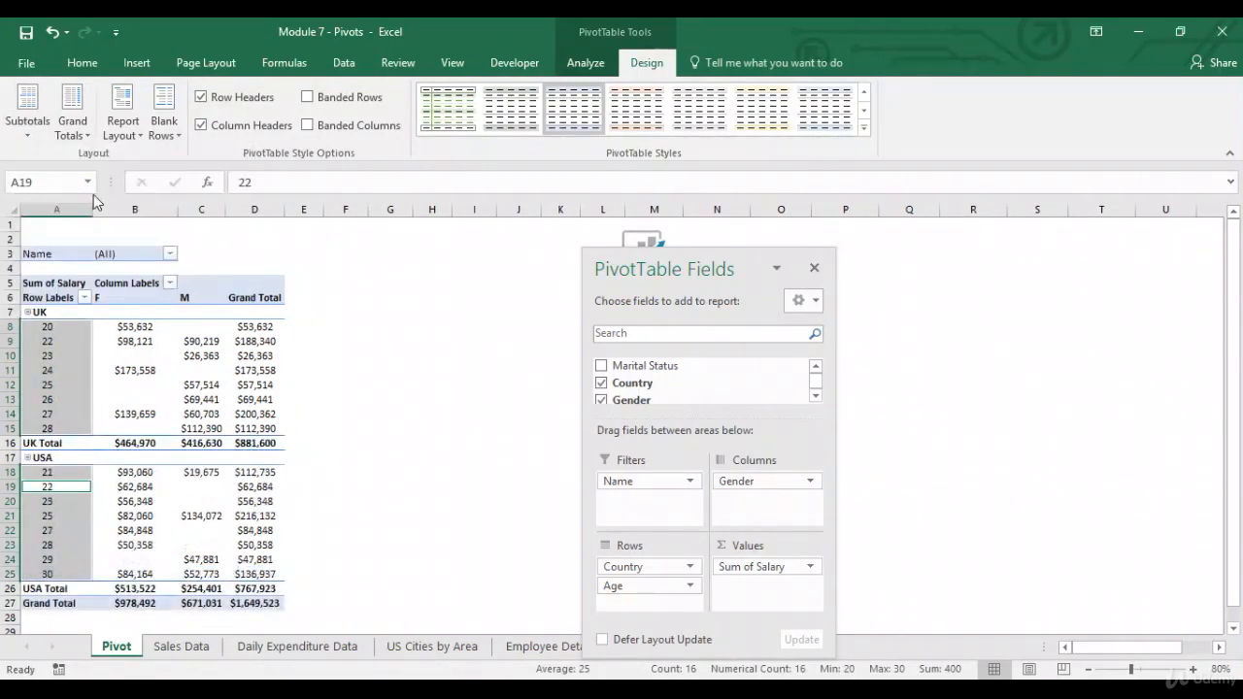
Step: Show all subtotals at the top of each country group, and return them to the bottom
left_click(29, 136)
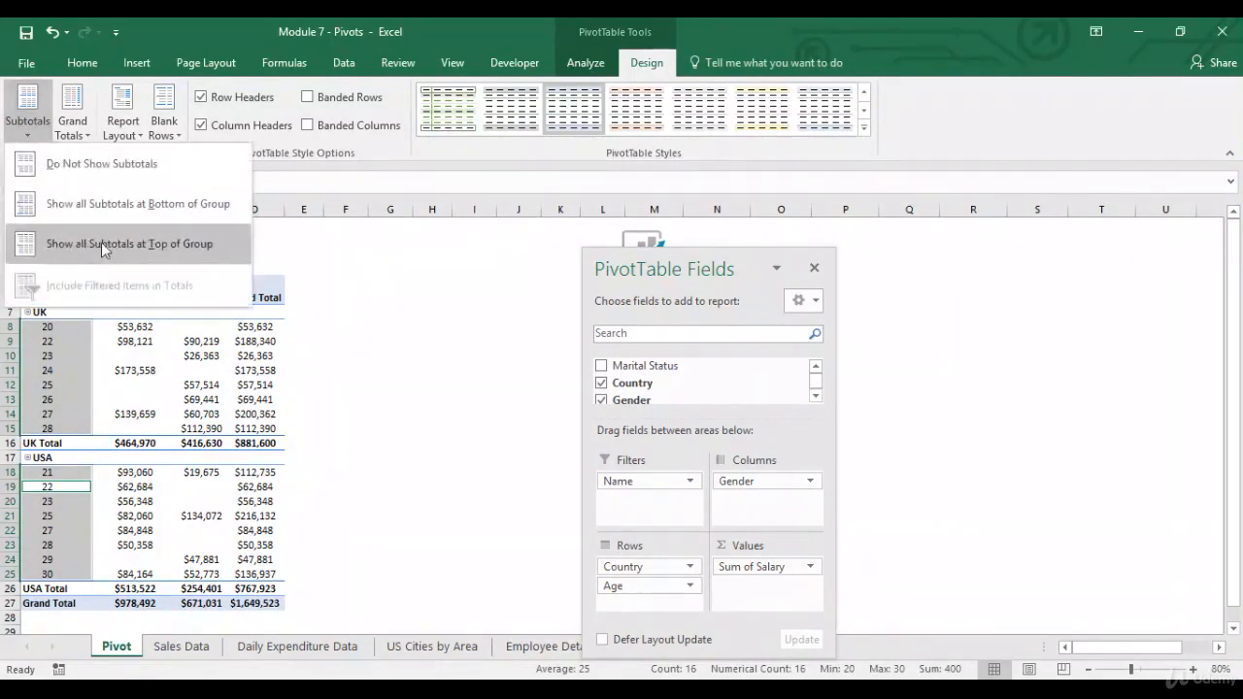
left_click(87, 239)
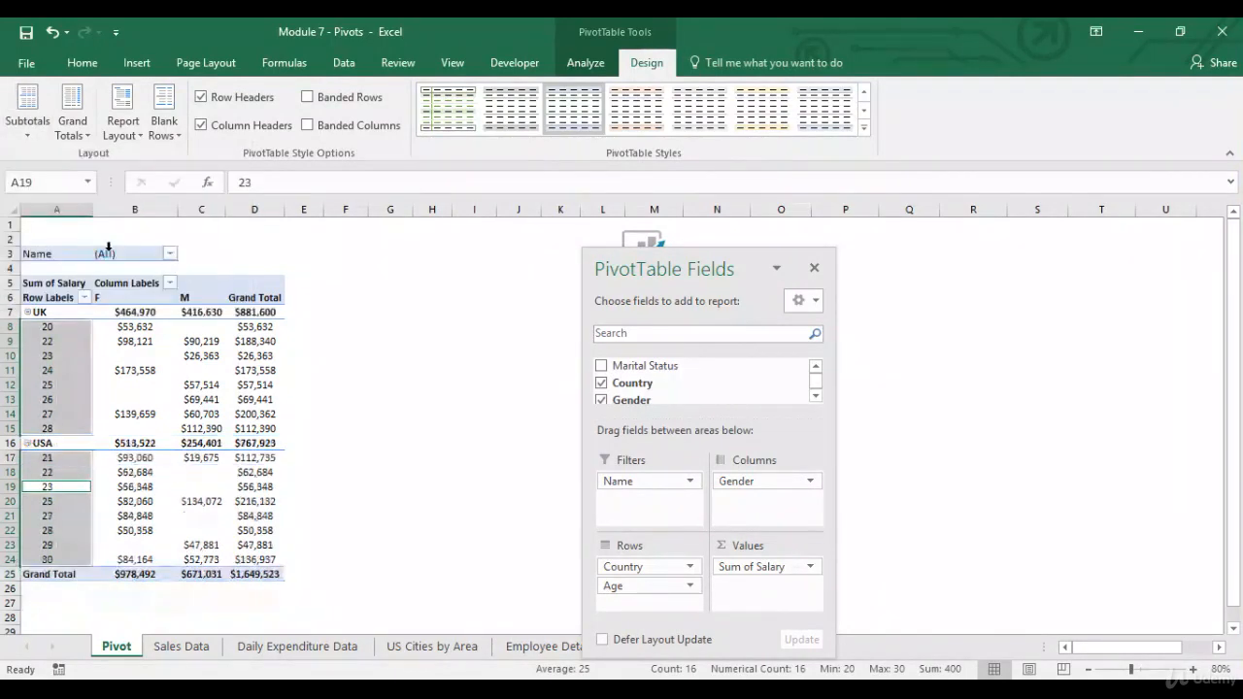
left_click(44, 135)
left_click(74, 204)
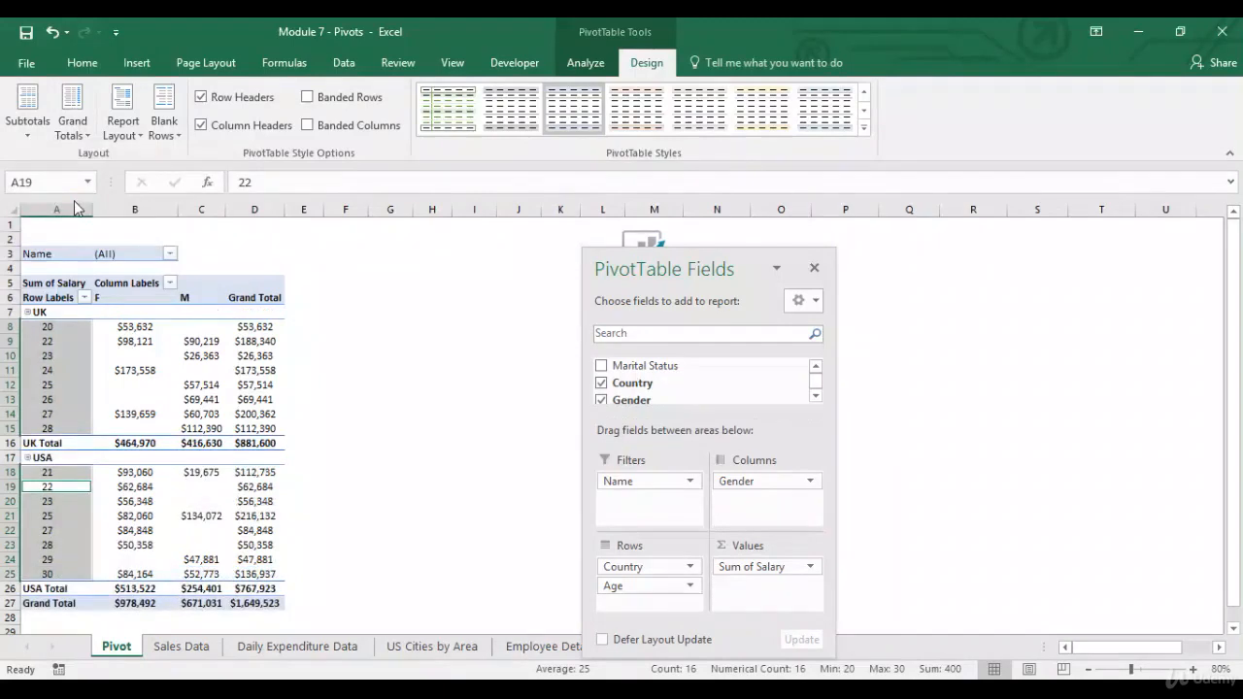
left_click(73, 136)
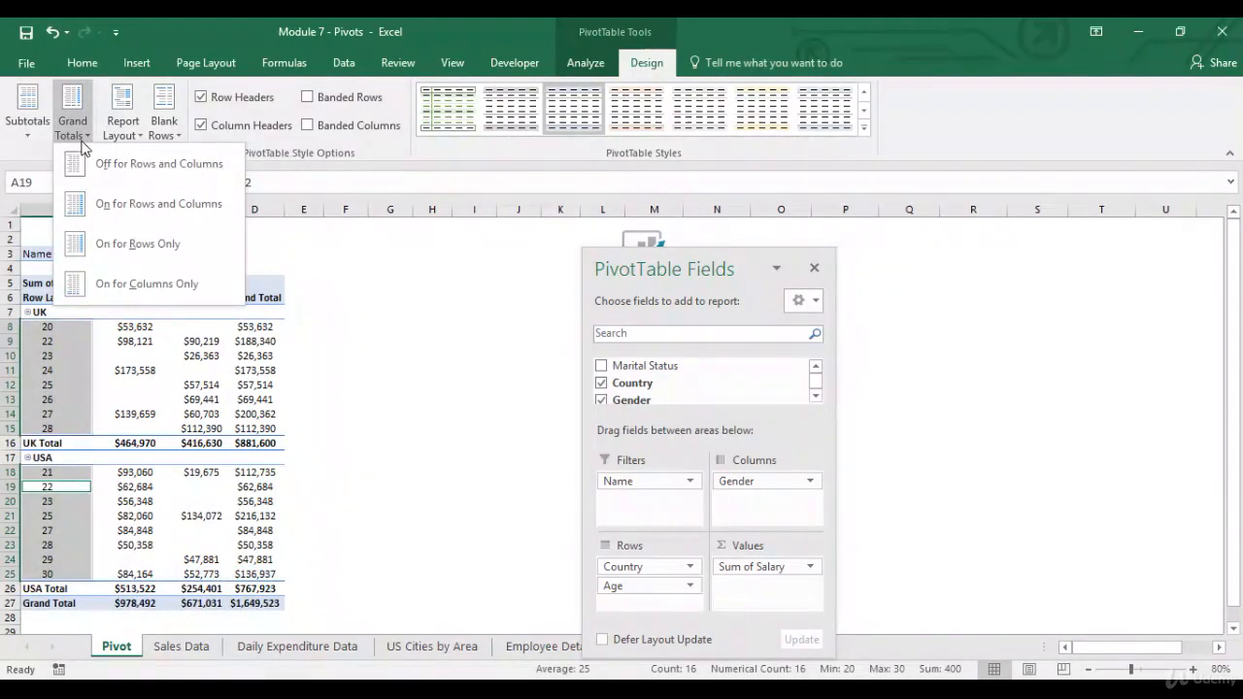
left_click(123, 136)
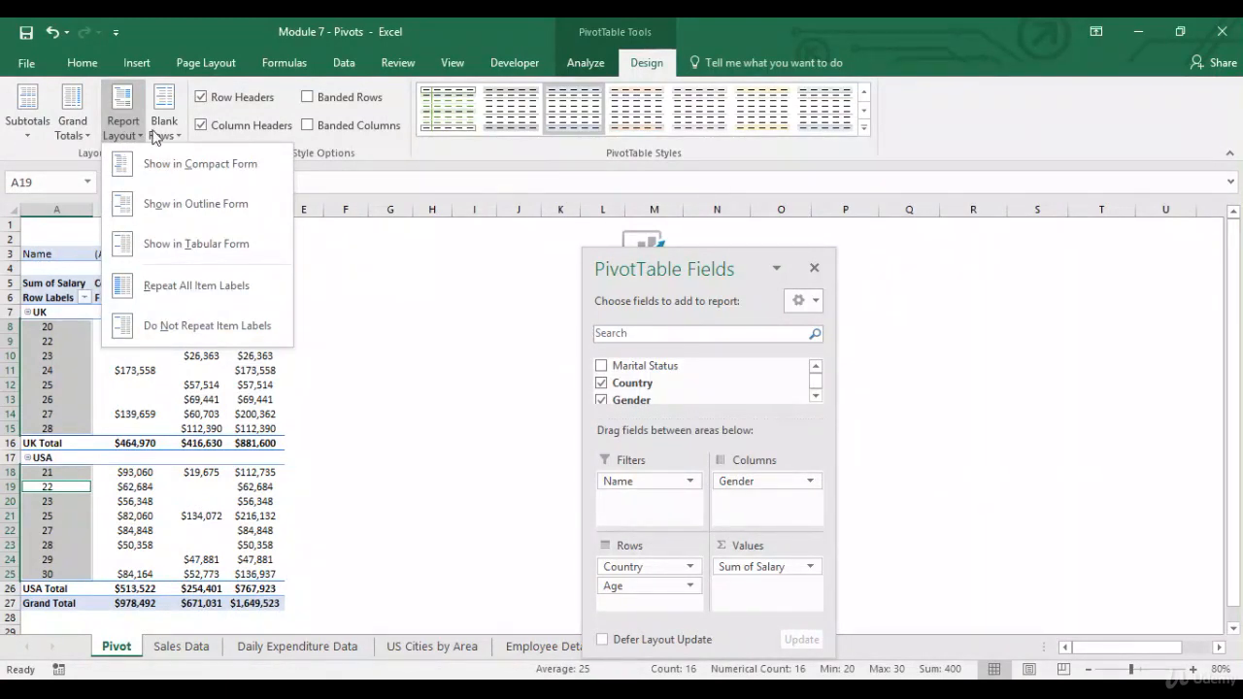
Step: Insert a blank line after each item in the pivot table, and remove those blank lines again
left_click(163, 136)
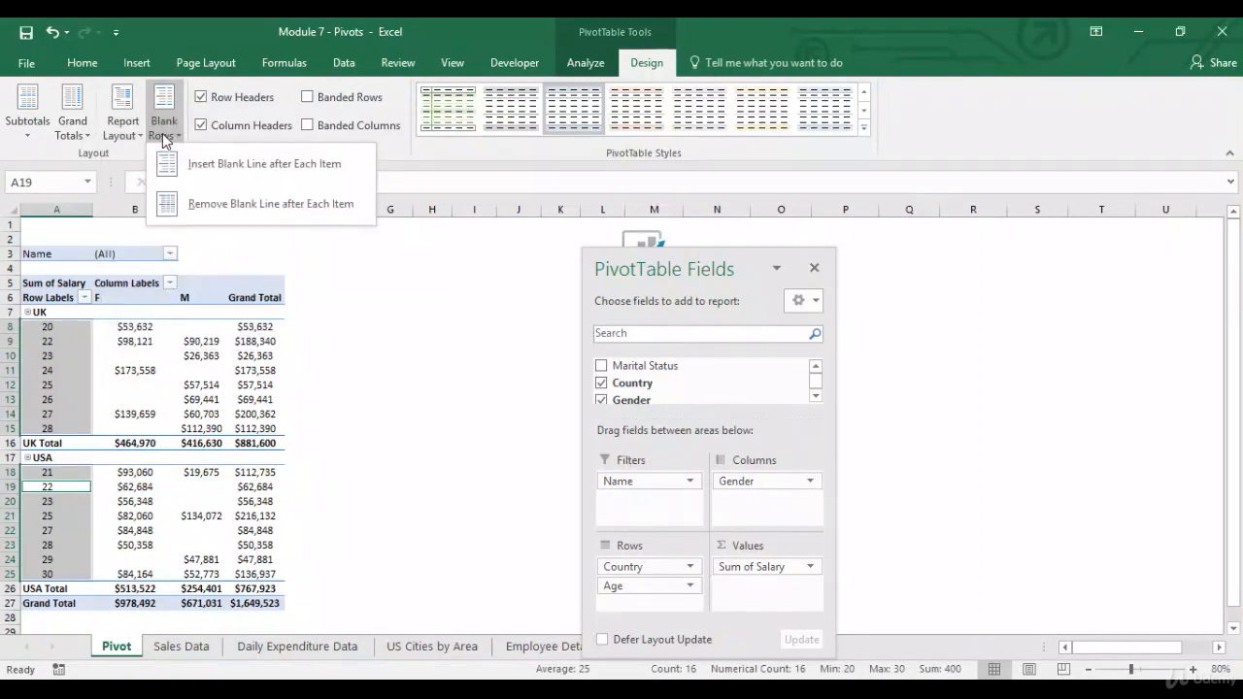
left_click(247, 162)
left_click(39, 455)
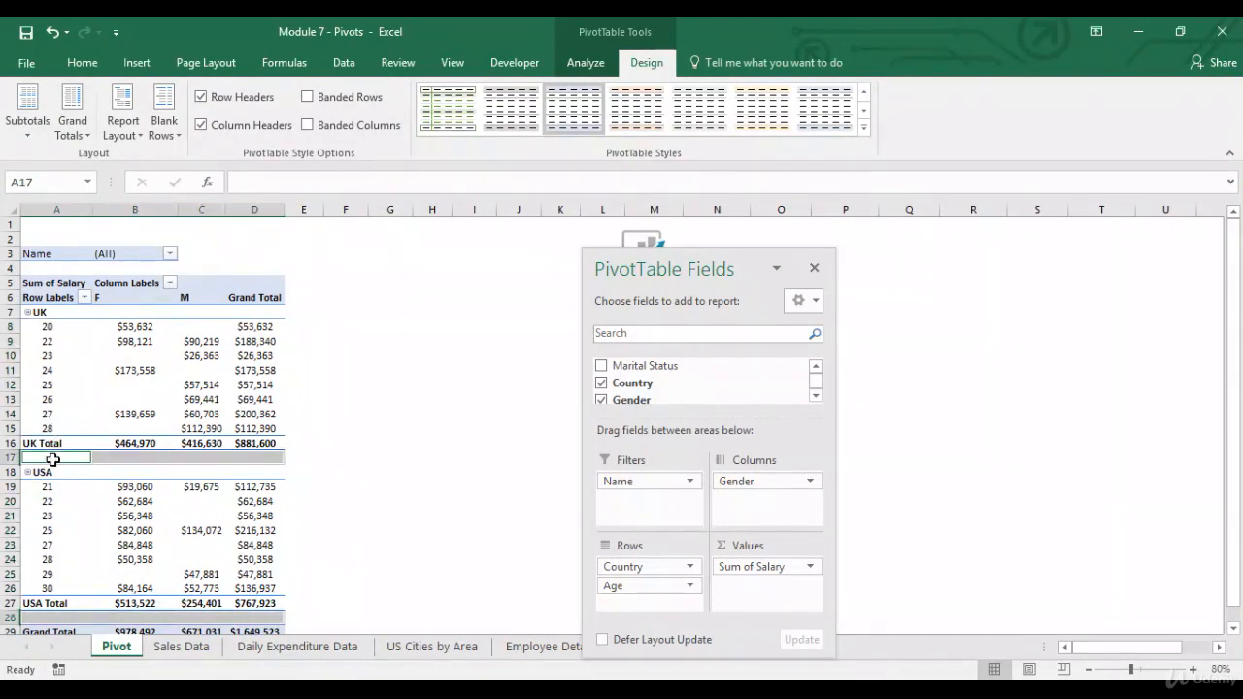
left_click(54, 460)
left_click(57, 617)
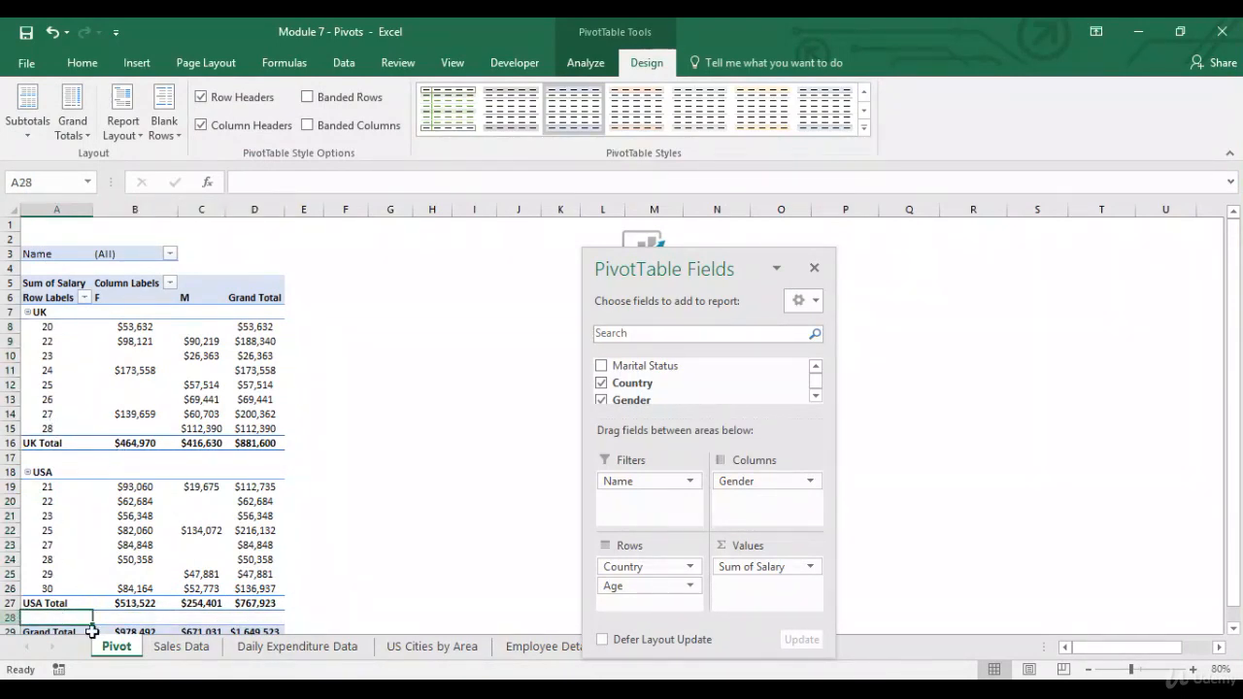
left_click(160, 134)
left_click(227, 204)
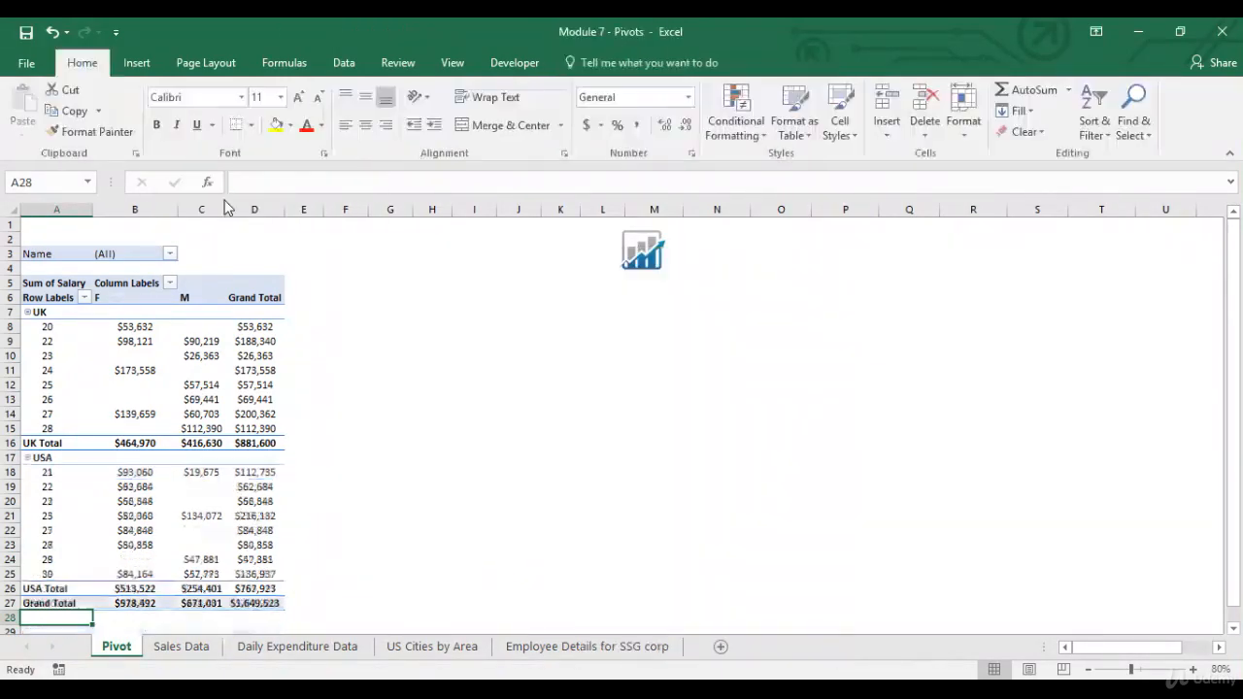
Step: Toggle the pivot table's Row Headers and Column Headers style options off, and turn both back on
left_click(119, 385)
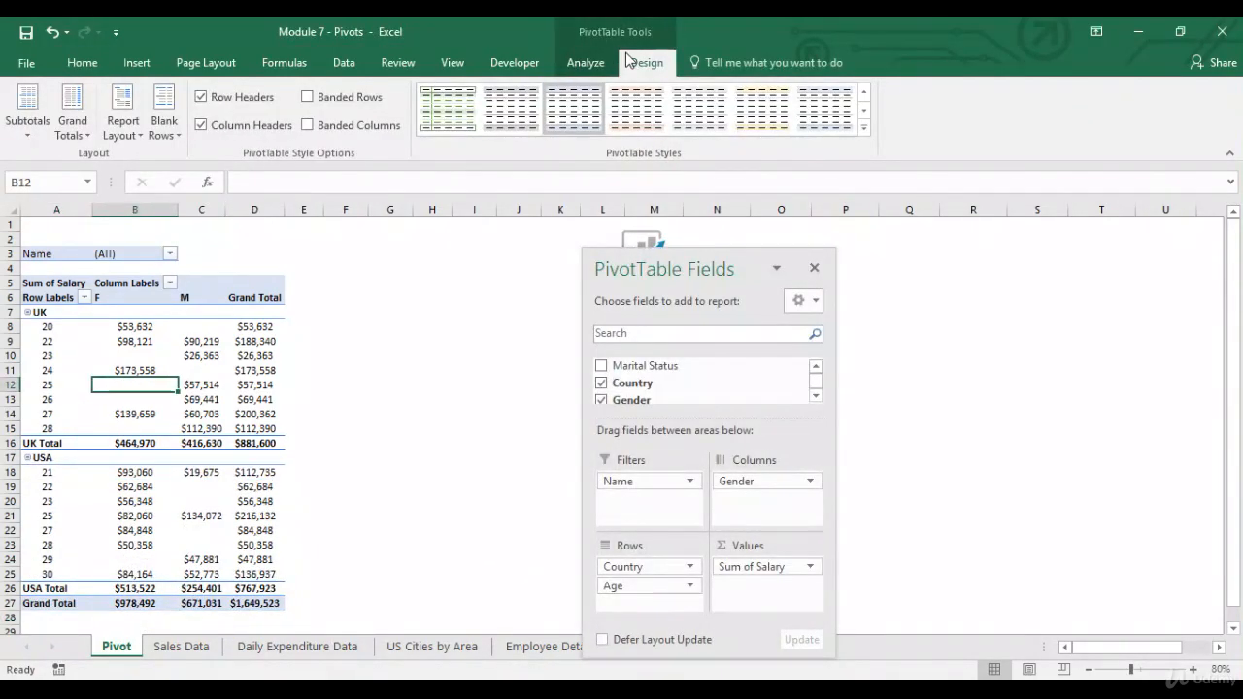
left_click(202, 97)
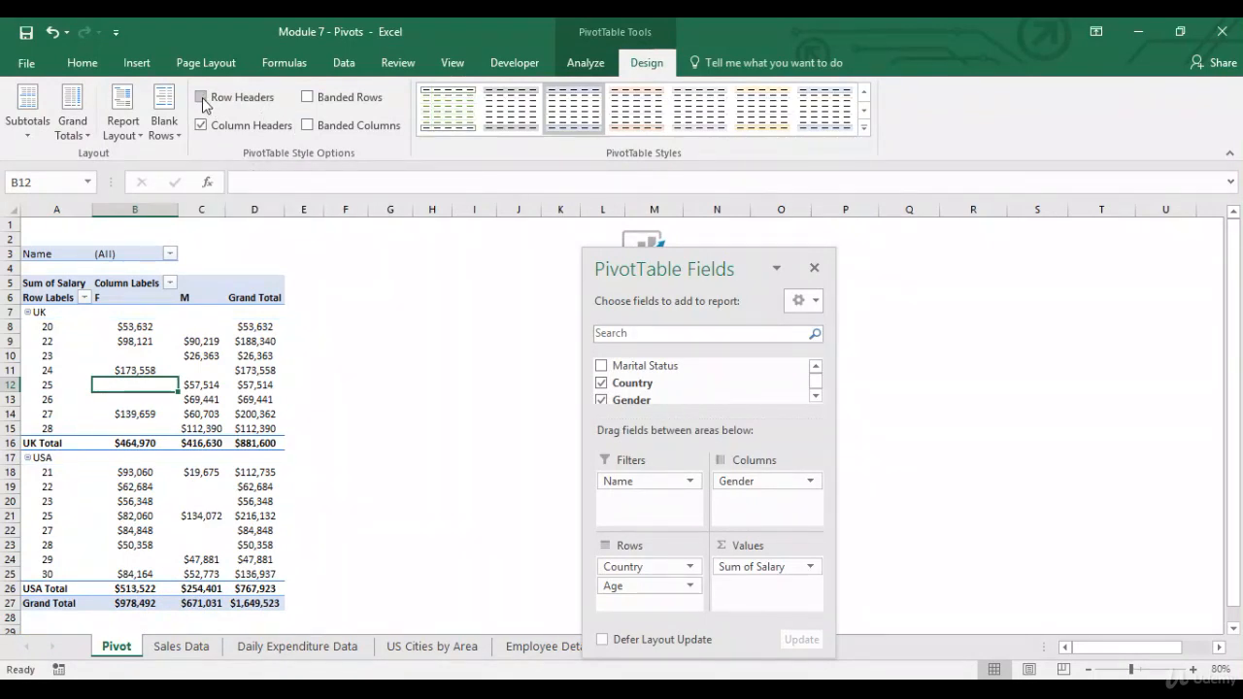
left_click(202, 98)
left_click(202, 97)
left_click(202, 97)
left_click(202, 97)
left_click(202, 97)
left_click(202, 97)
left_click(202, 97)
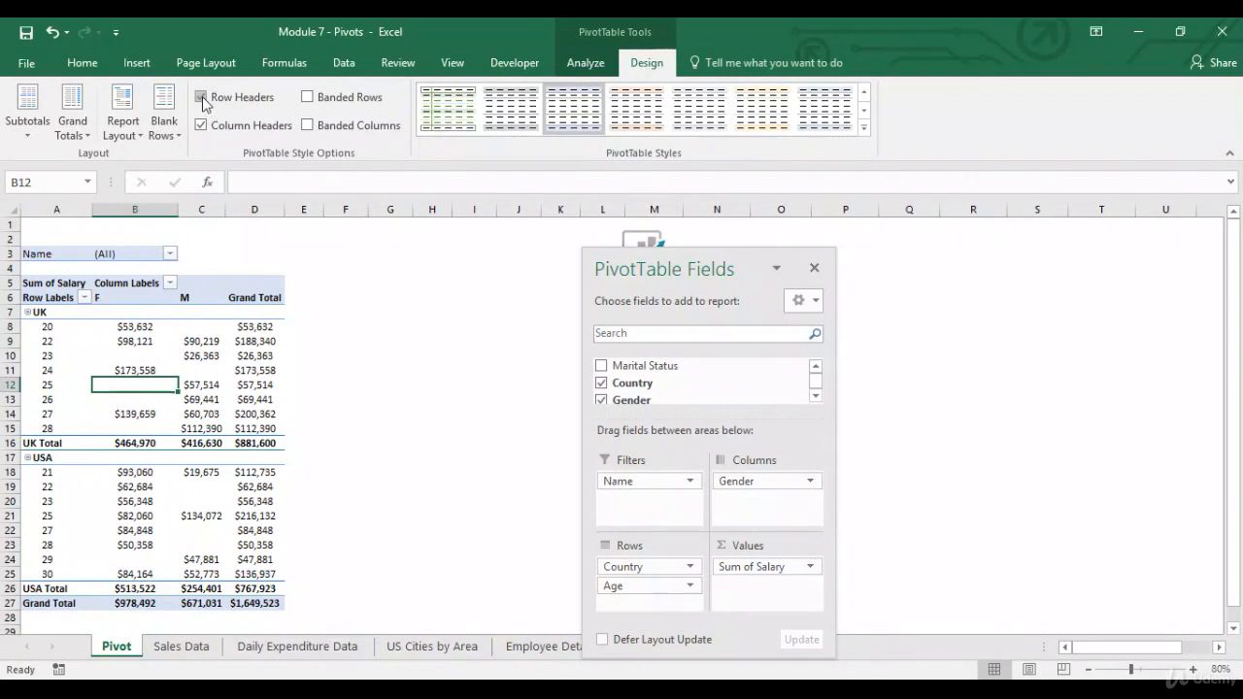
left_click(202, 124)
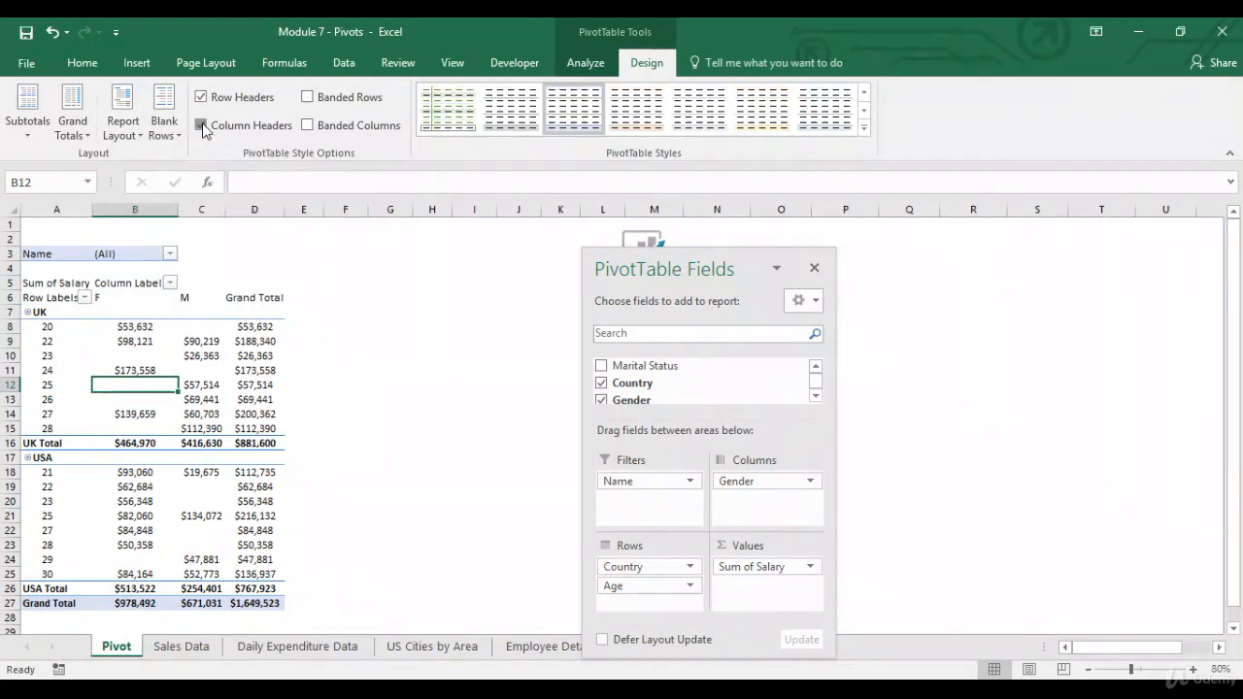
left_click(202, 124)
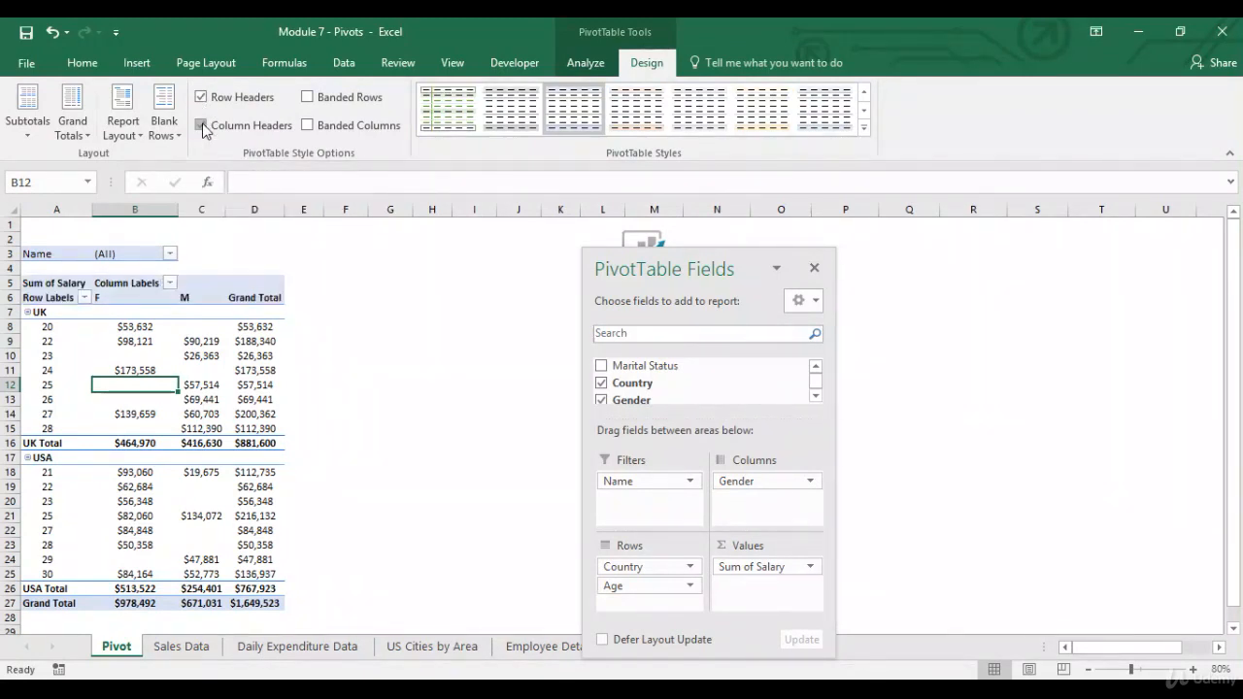
Step: Toggle Banded Rows and Banded Columns on for the pivot table, and turn both off again
left_click(309, 101)
left_click(308, 98)
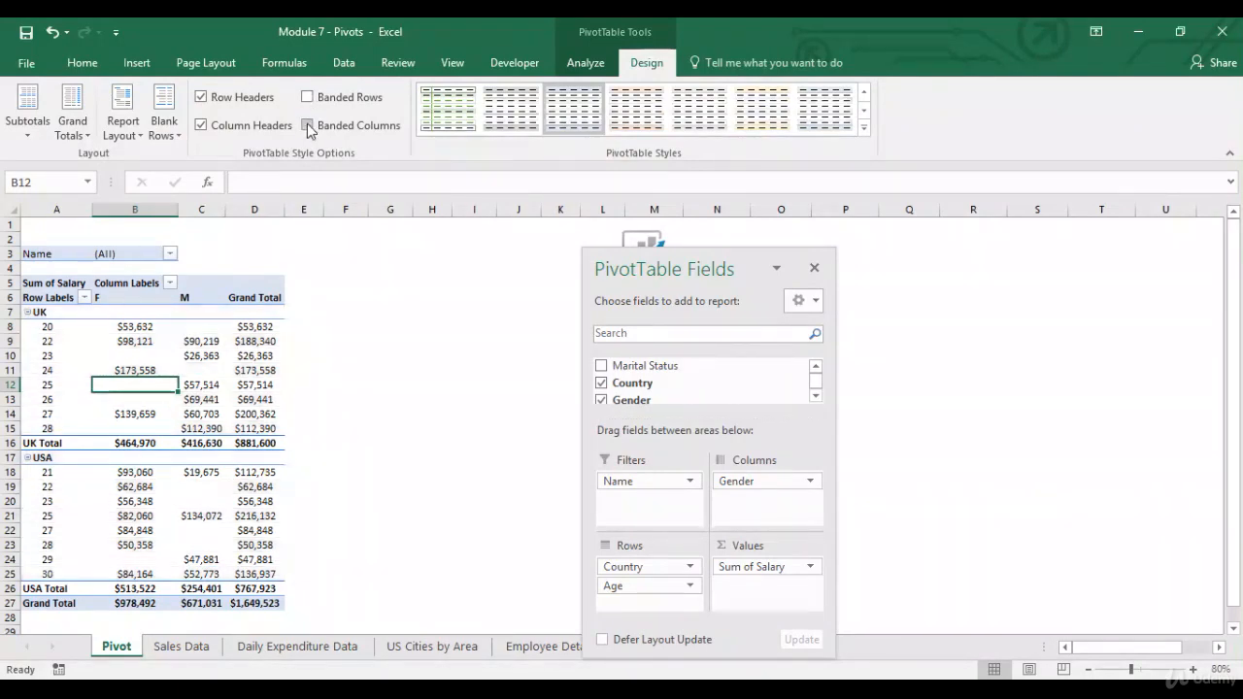
left_click(308, 126)
left_click(309, 127)
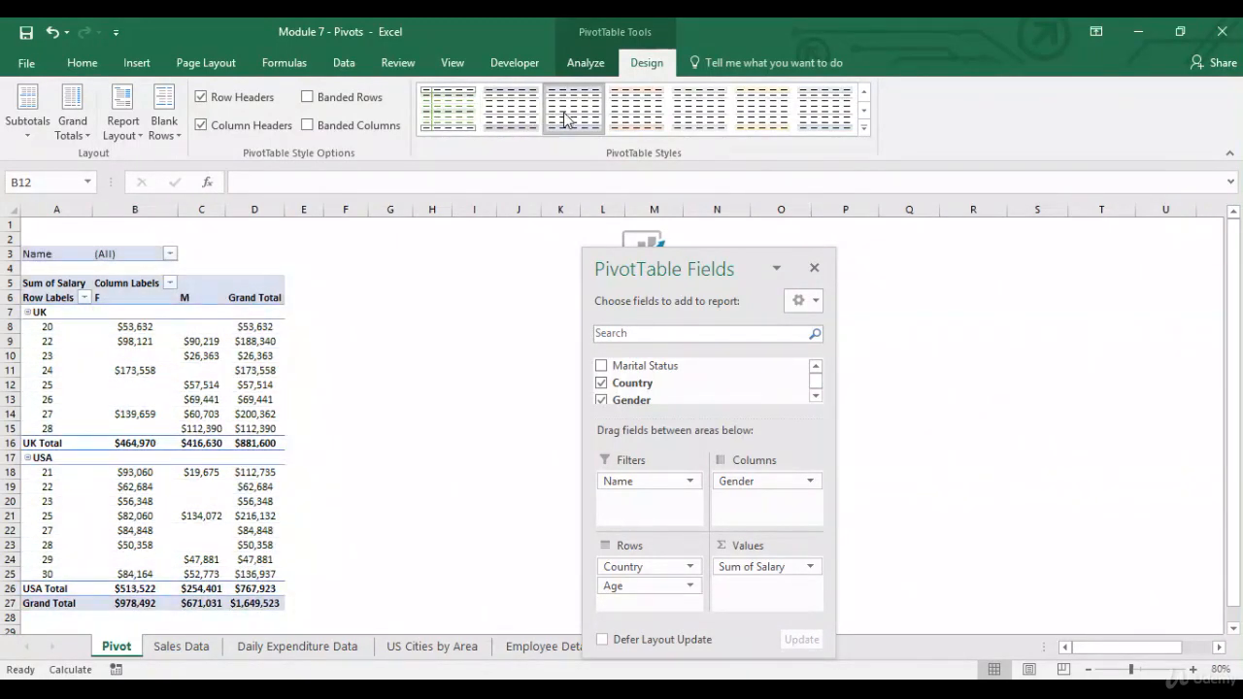
Step: Apply the gray PivotTable style from the first row of the Medium group to the pivot table
left_click(863, 127)
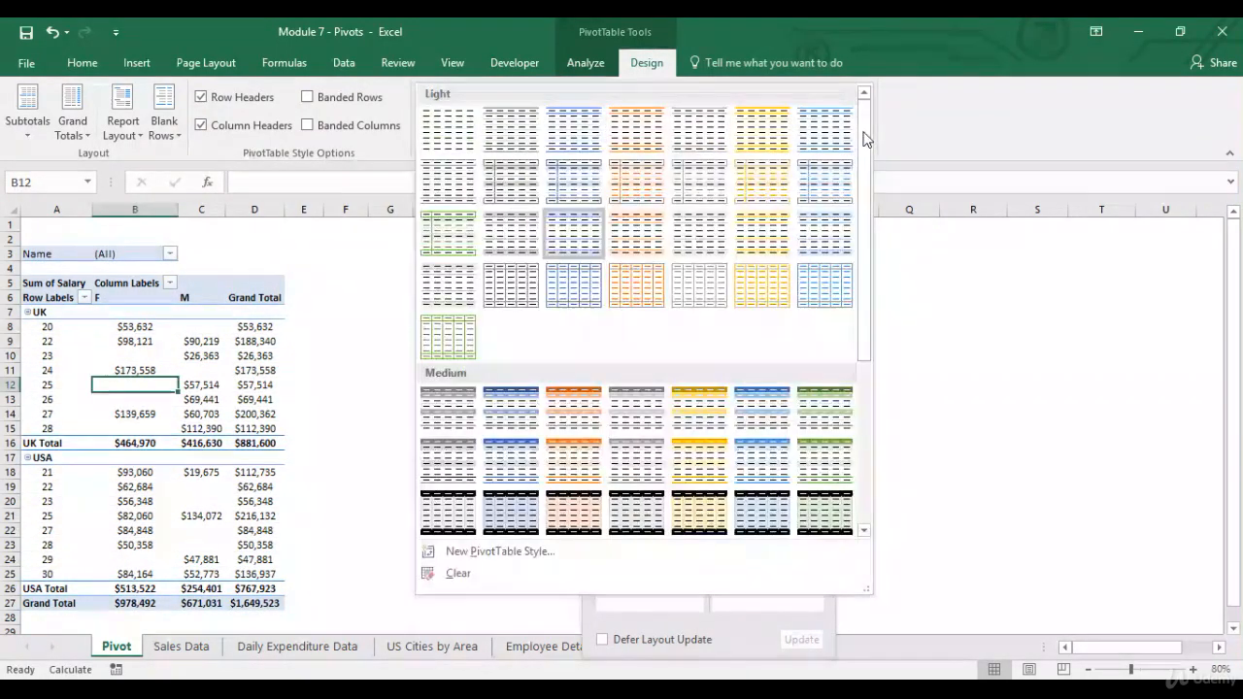
left_click(645, 415)
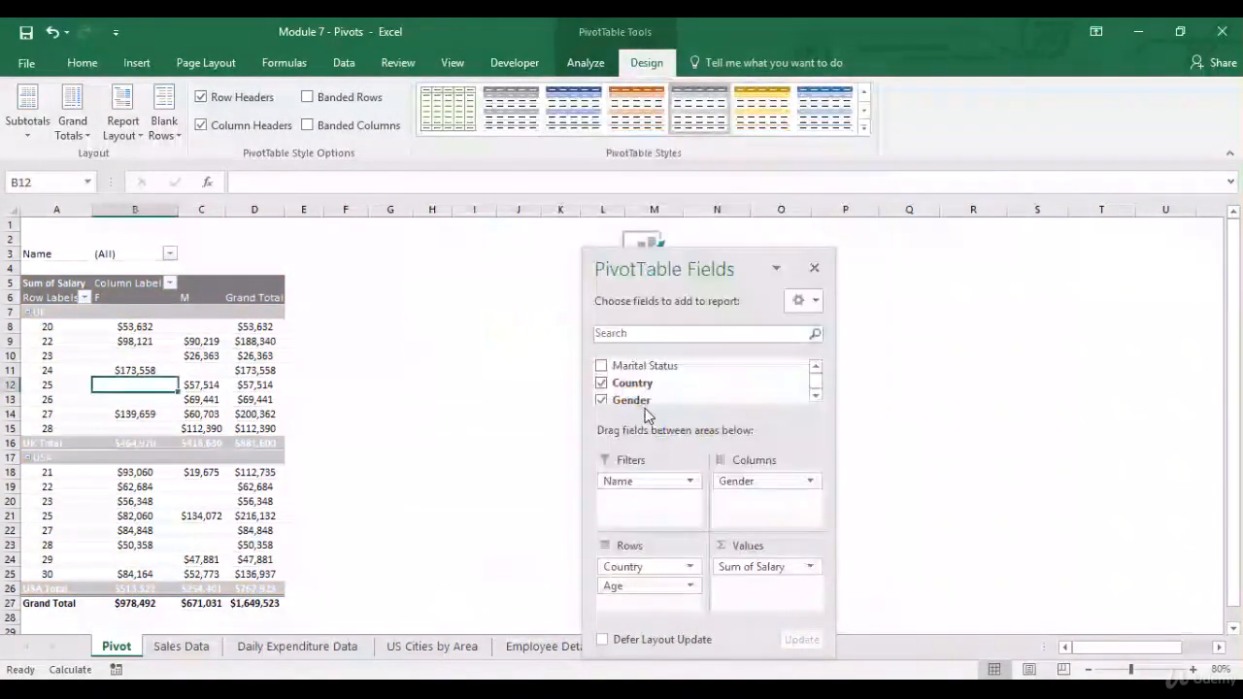
left_click(325, 314)
left_click(254, 312)
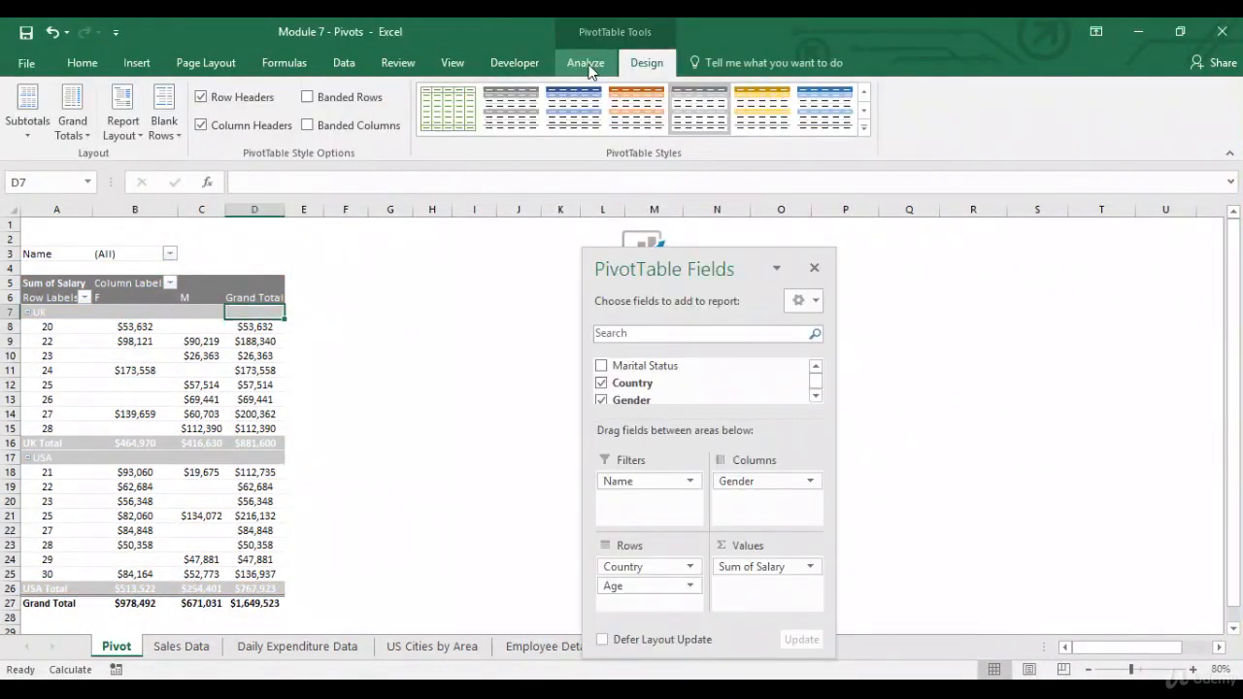
Step: Add the Marital Status field to the pivot table's Filters area, below Name
left_click(585, 62)
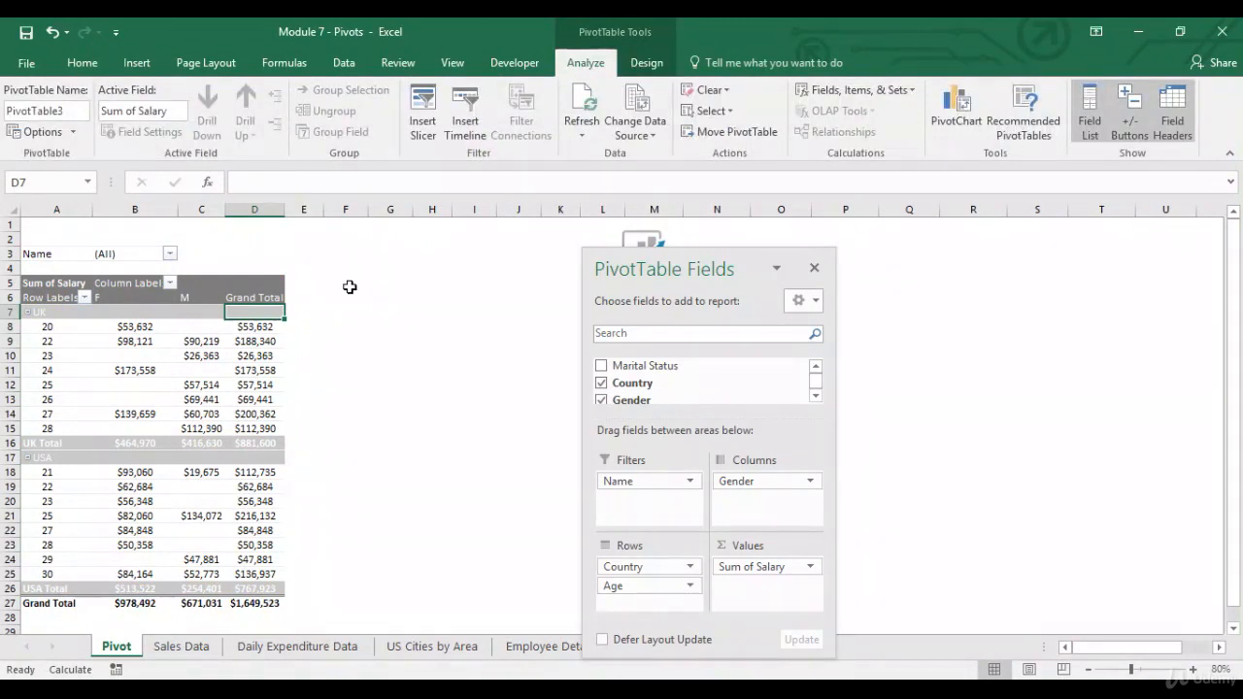
left_click(54, 252)
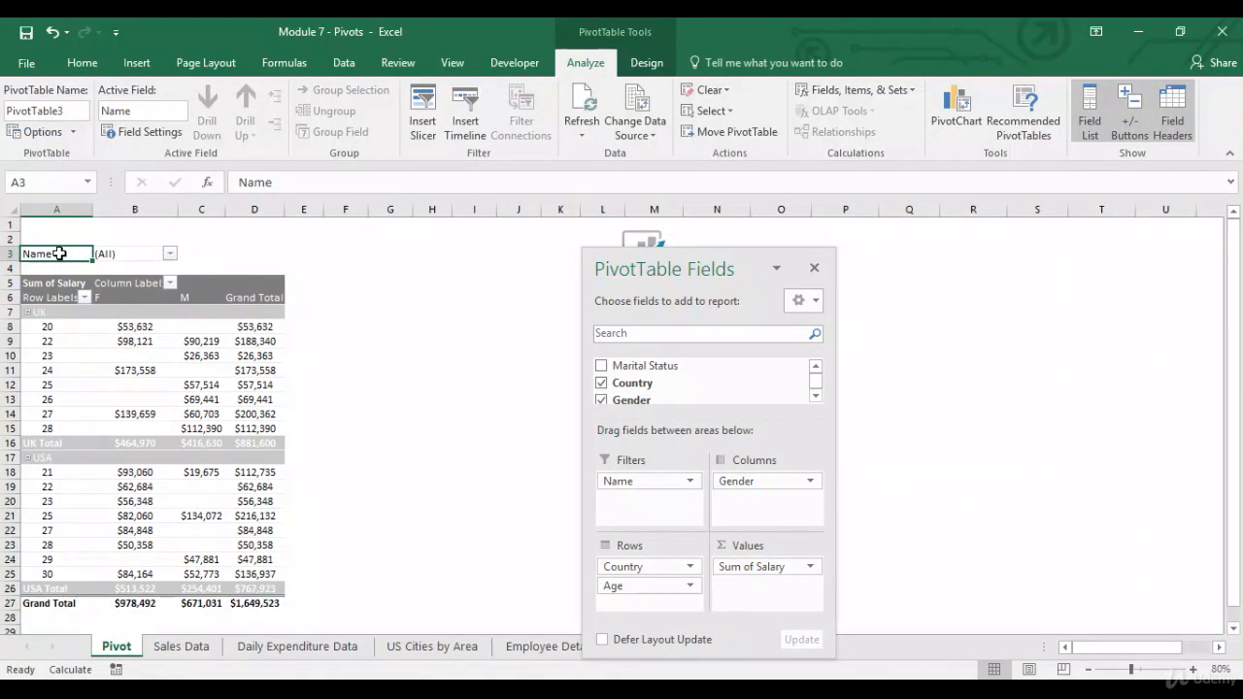
left_click(821, 369)
left_click_drag(660, 385, 643, 506)
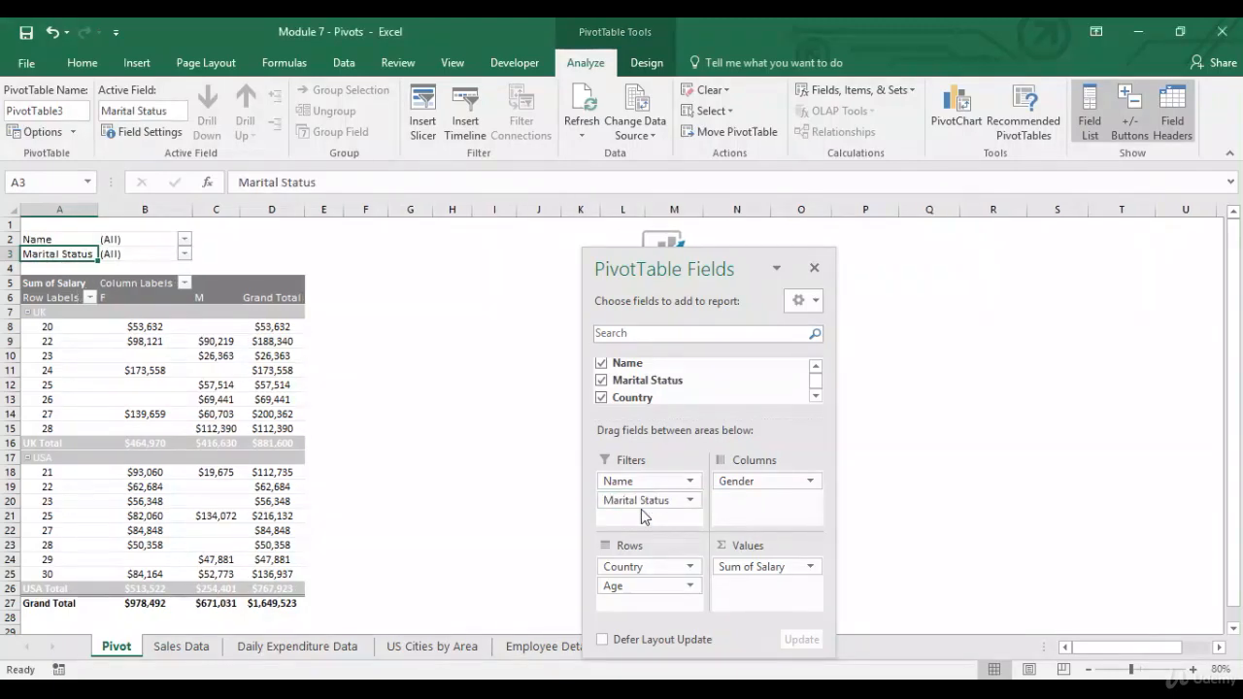
Step: Insert an Age slicer for the pivot table and place it just beside the table, around columns G to J
left_click(423, 115)
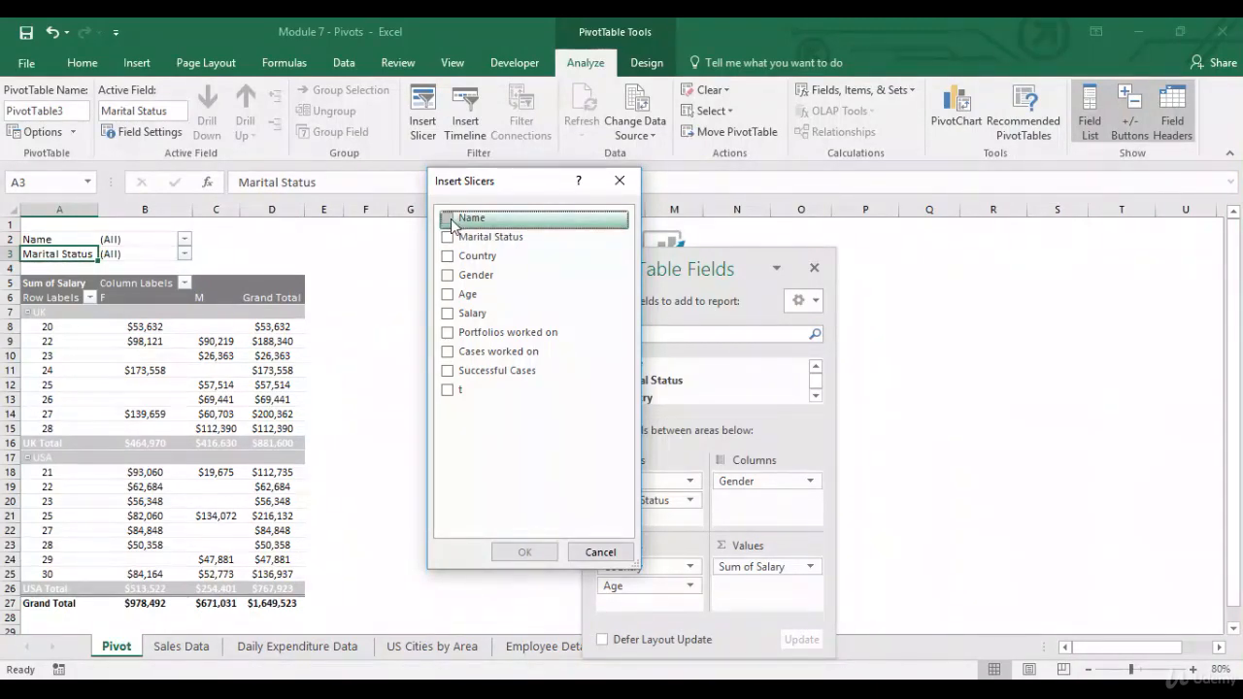
left_click(447, 295)
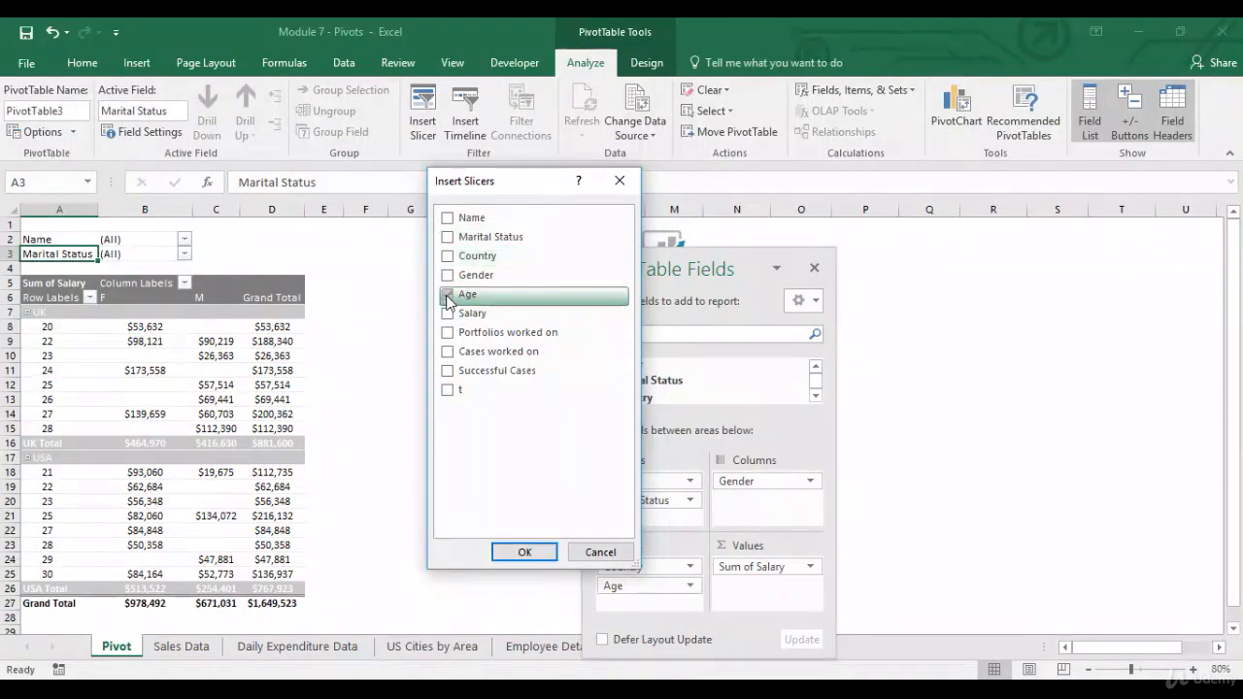
left_click(525, 552)
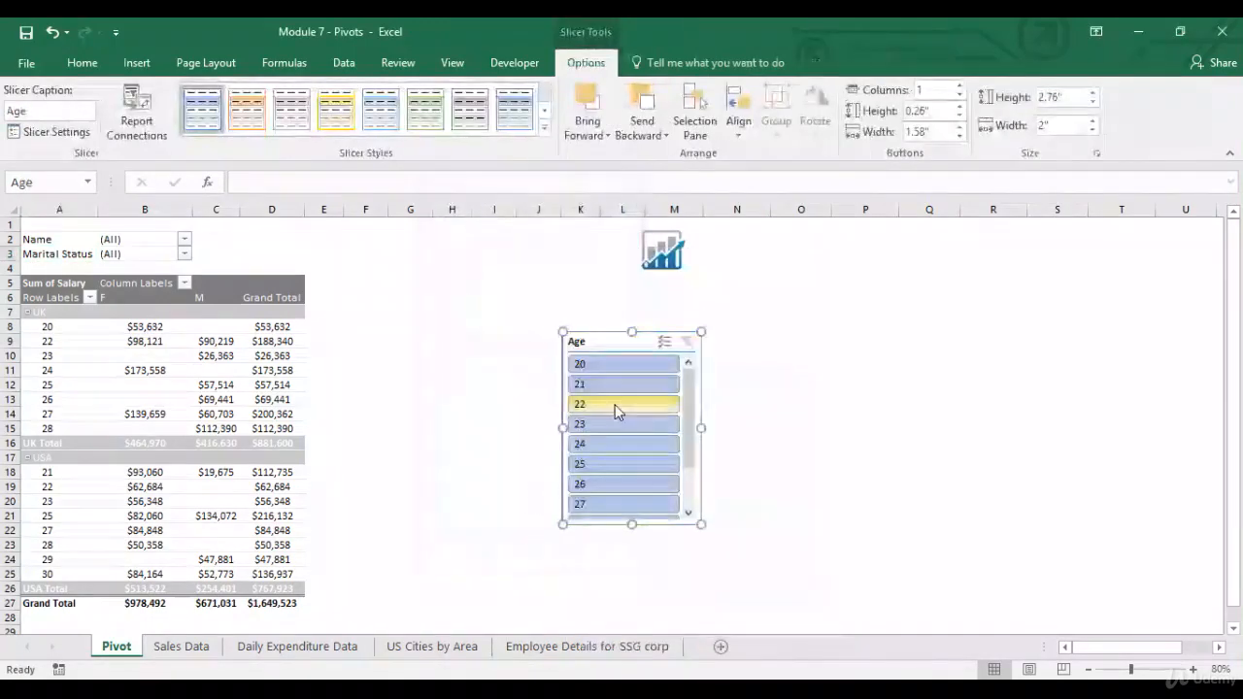
left_click_drag(605, 343, 442, 288)
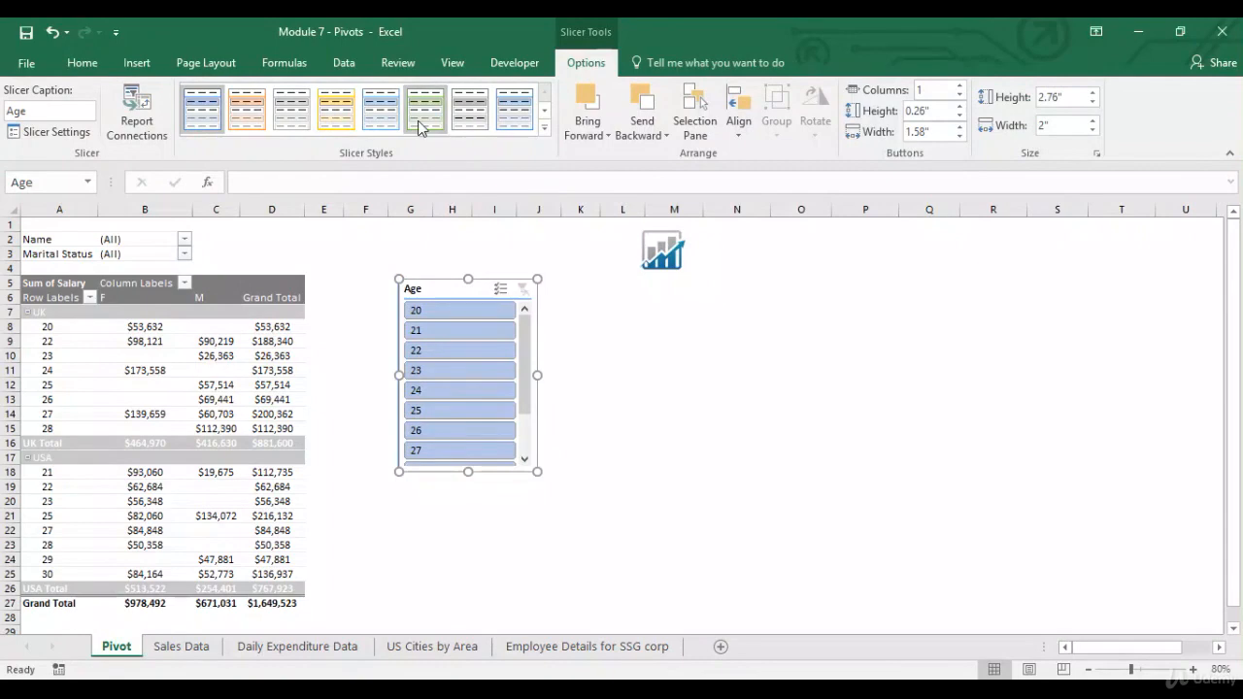
Step: Insert a Marital Status slicer for the pivot table
left_click(241, 341)
left_click(585, 62)
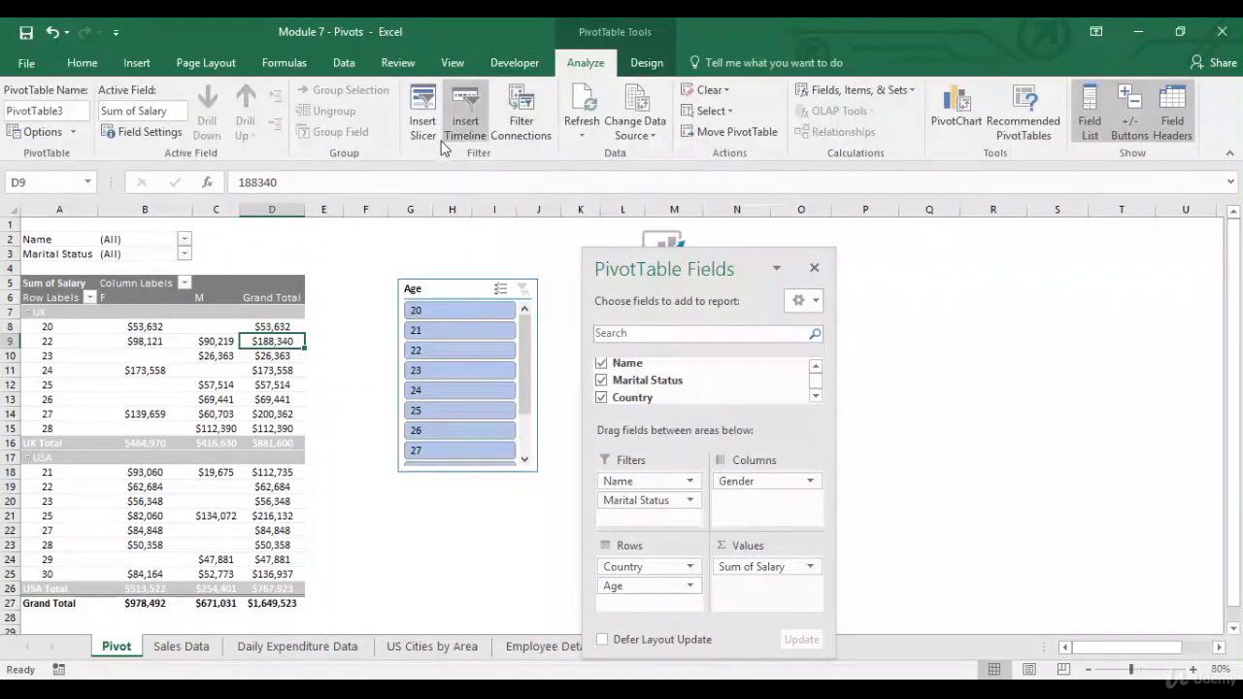
left_click(423, 124)
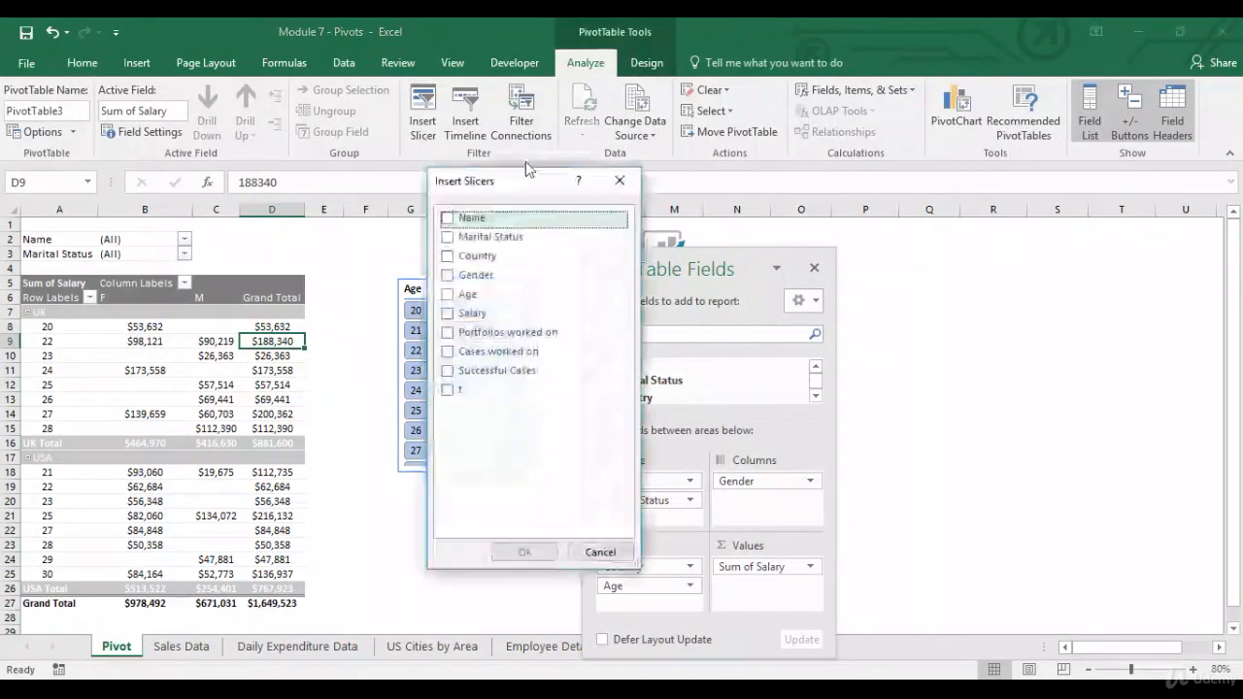
left_click(448, 237)
left_click(512, 551)
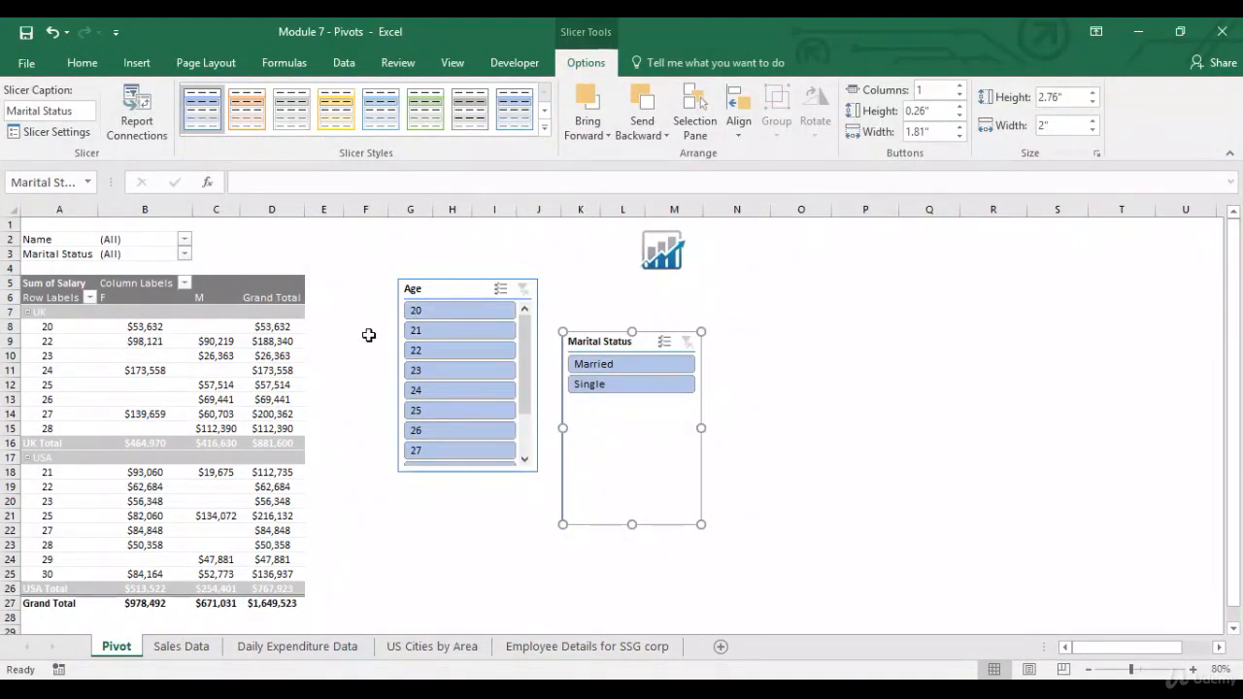
Step: Filter the pivot table to age 20 with the Age slicer, then turn on Multi-Select and add ages 21 to 26 and 30
left_click(445, 311)
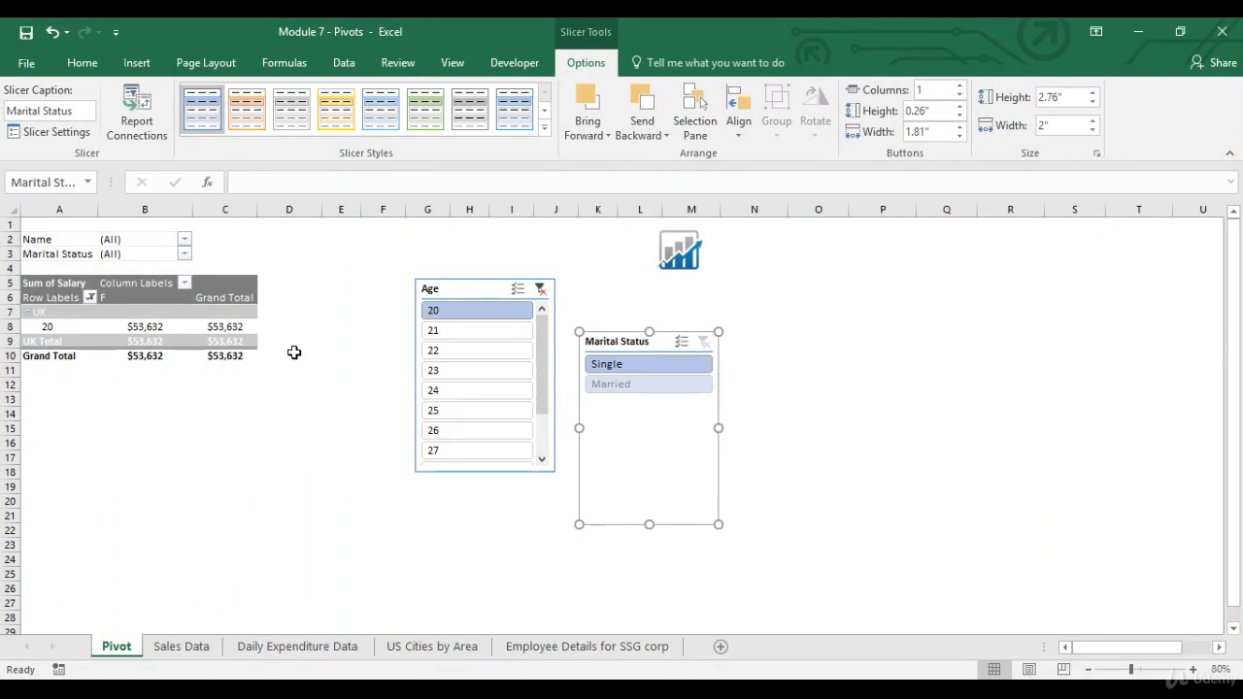
left_click(519, 291)
left_click(475, 330)
left_click(457, 351)
left_click(448, 373)
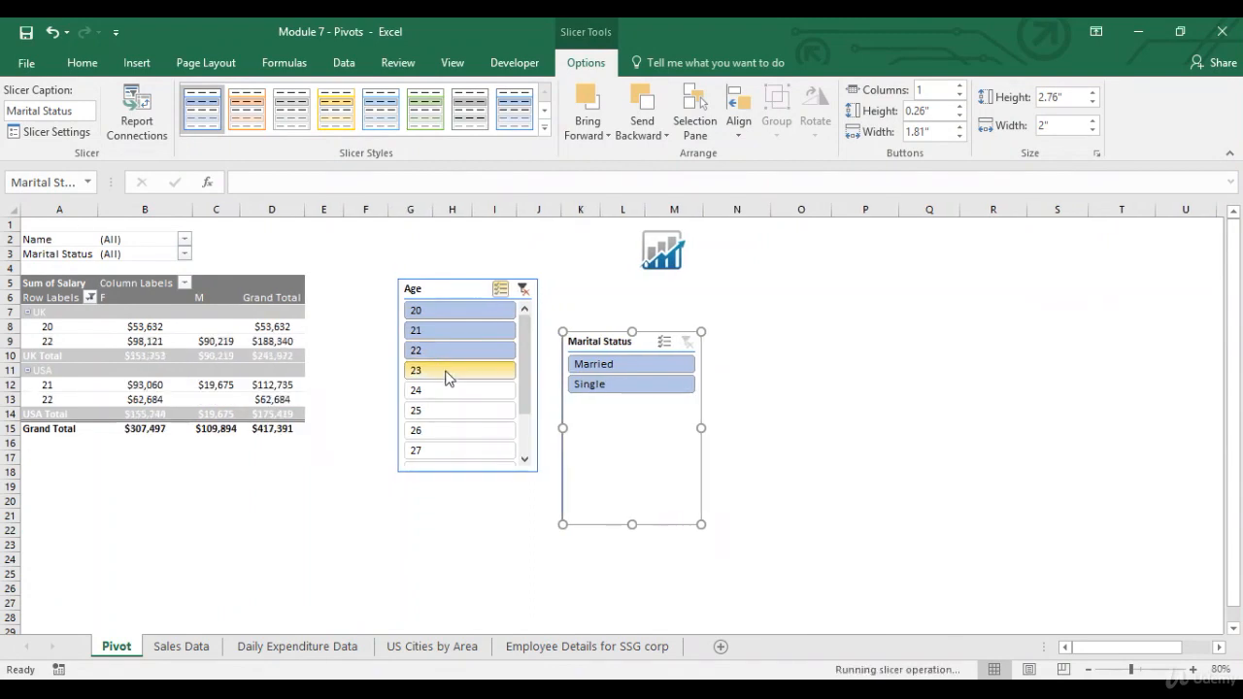
left_click(443, 392)
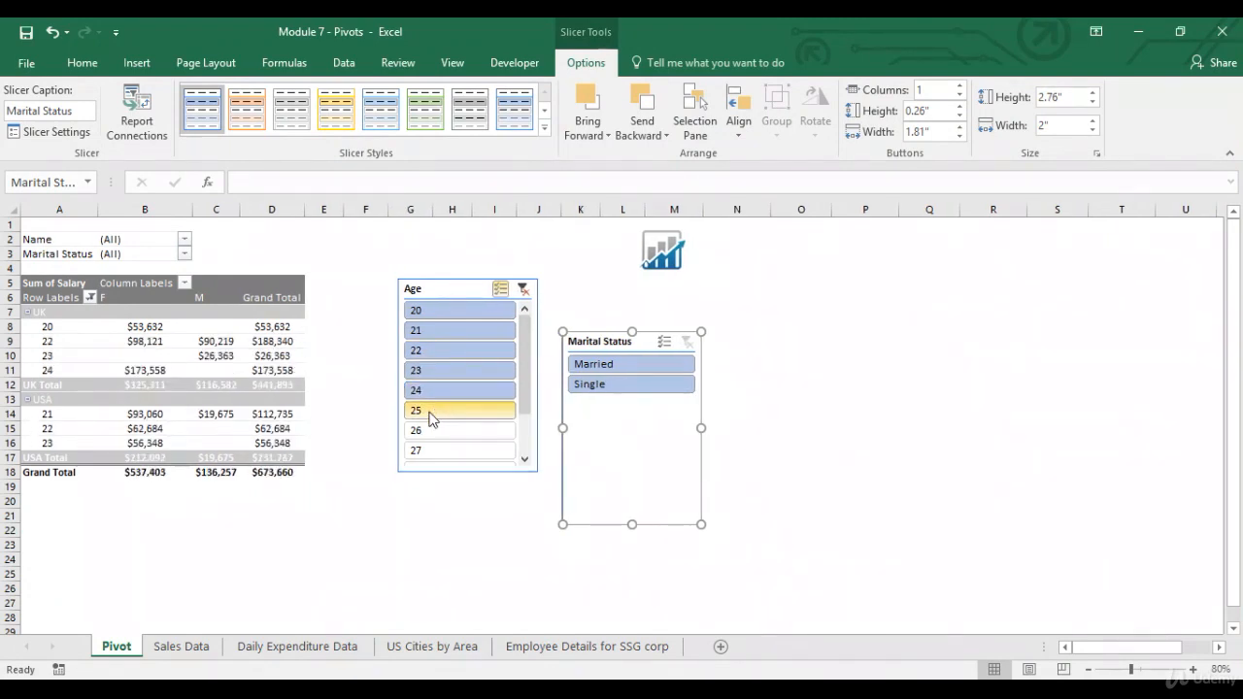
left_click(431, 417)
left_click(430, 430)
scroll(522, 441, "down", 1)
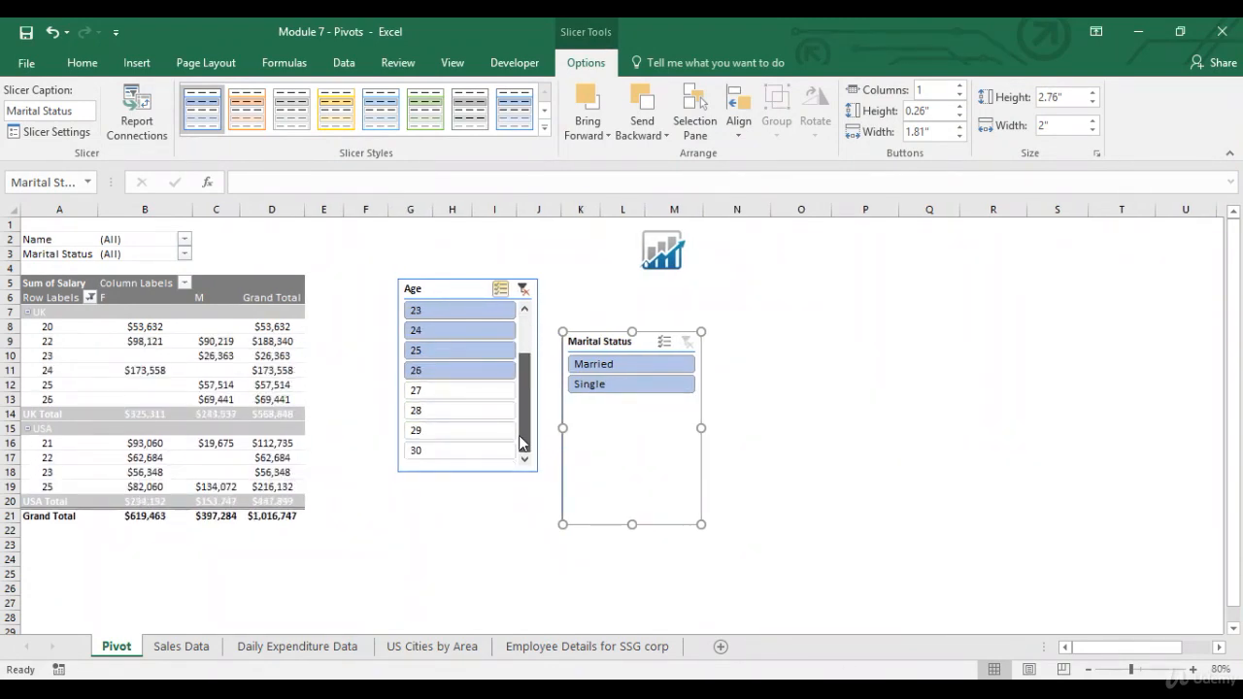
left_click(477, 449)
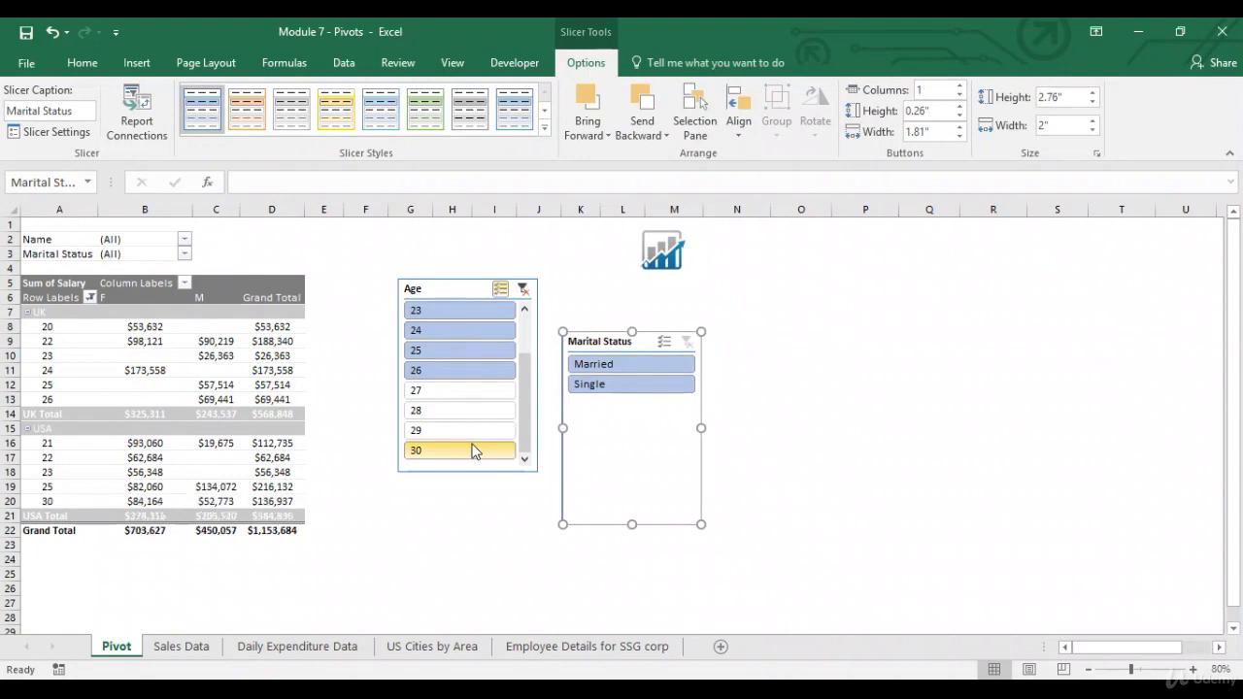
Step: Filter the pivot table to Single with the Marital Status slicer, and view the Name filter's list without changing it
left_click(612, 386)
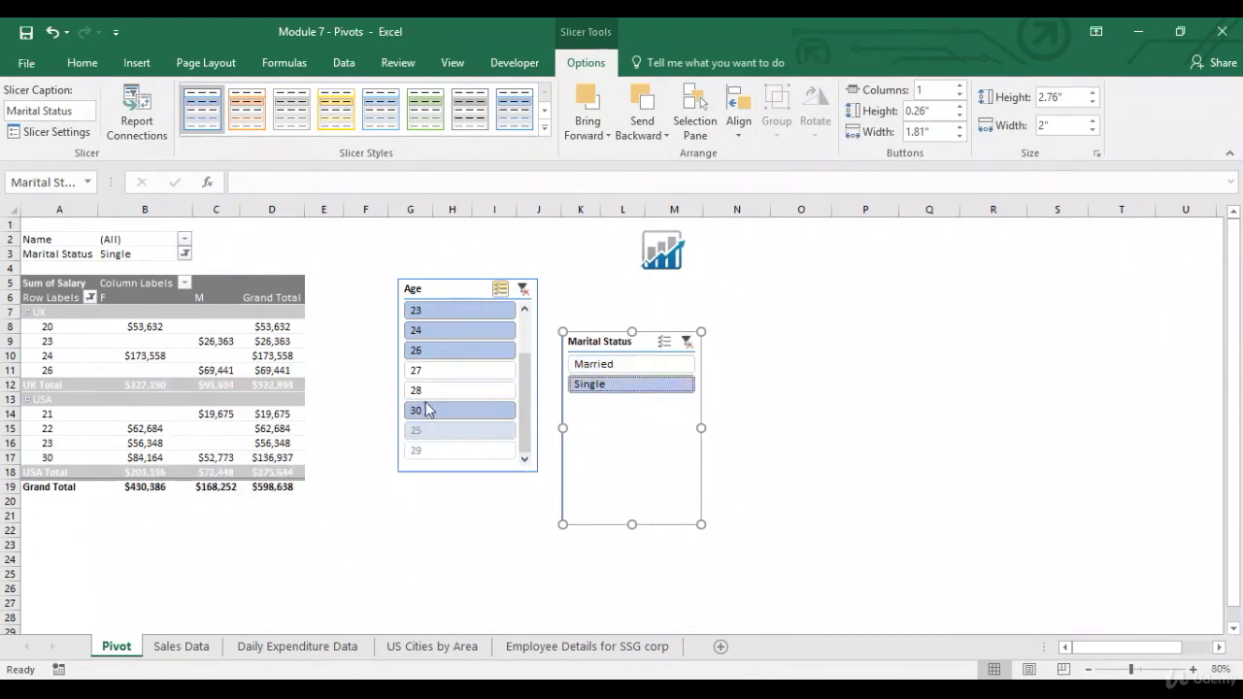
left_click(185, 241)
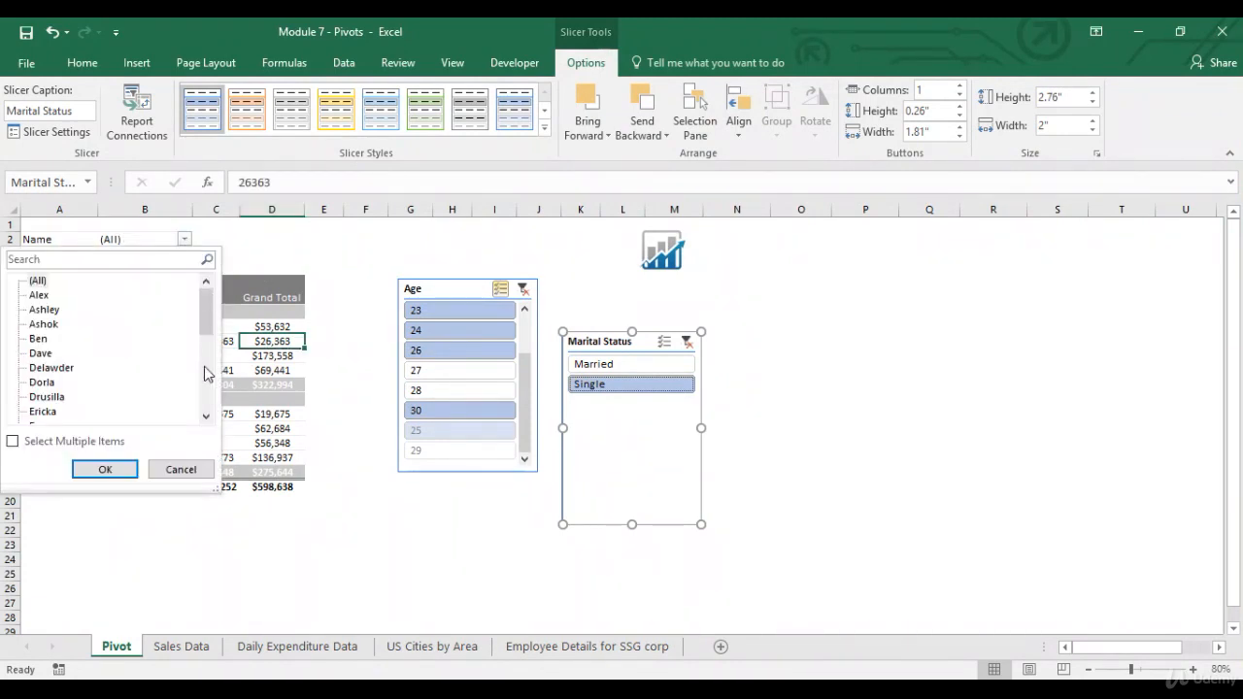
left_click(180, 469)
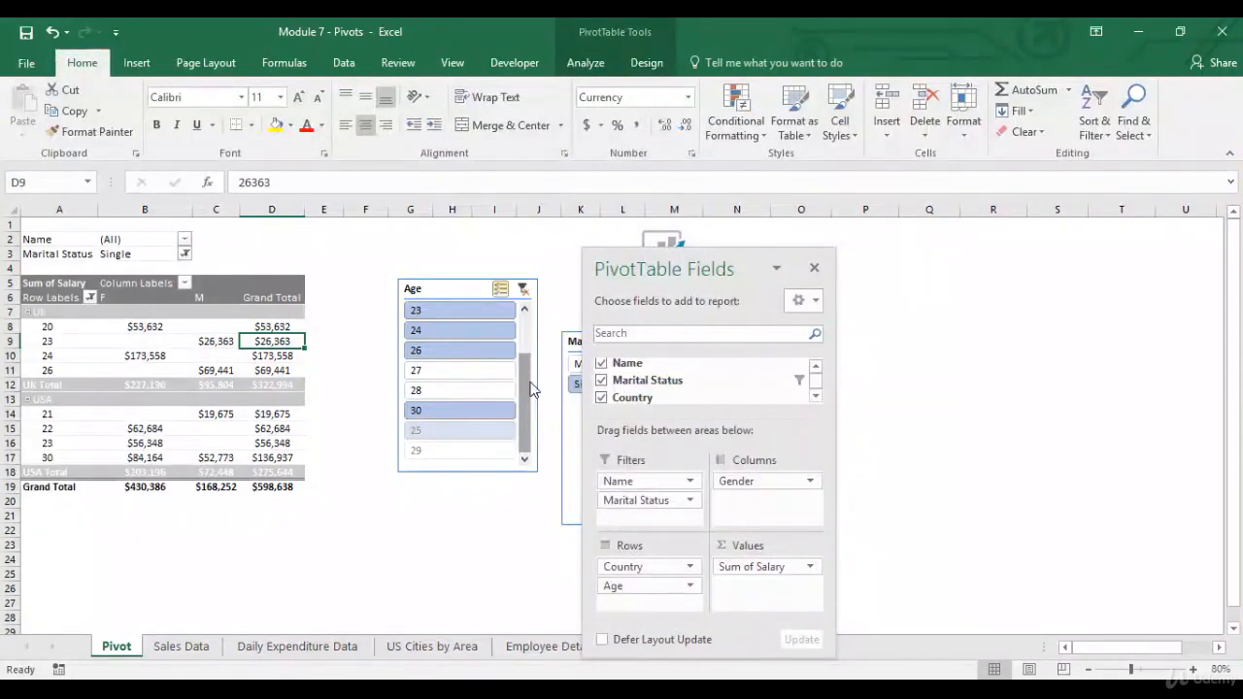
Step: Move the PivotTable Fields pane clear of the slicers and delete the Age slicer
left_click_drag(648, 260, 893, 234)
left_click(462, 289)
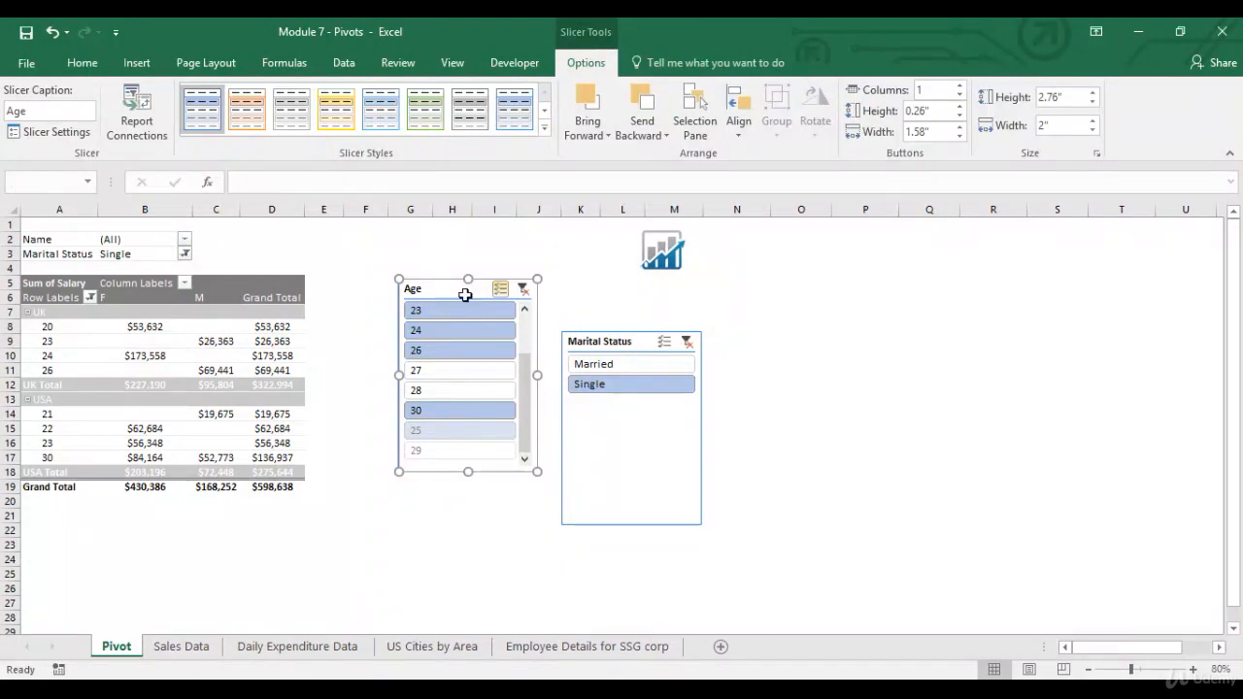
key("Delete")
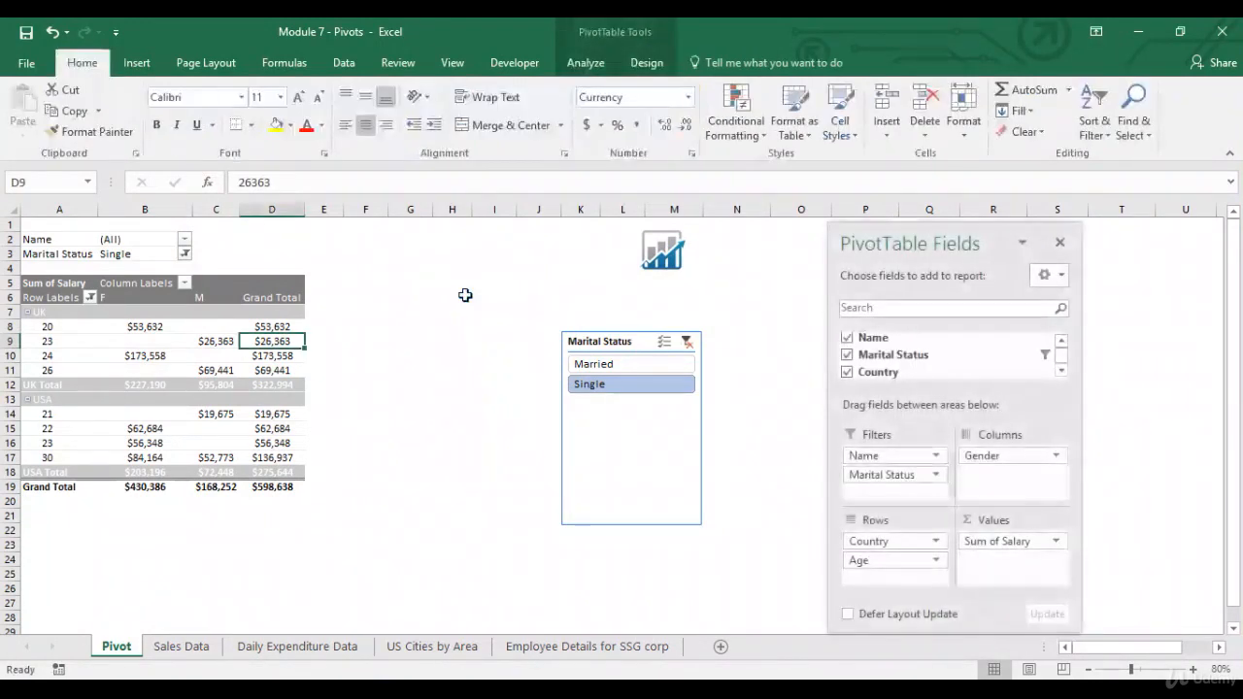
Step: Clear the Marital Status slicer's filter and delete that slicer
left_click(686, 342)
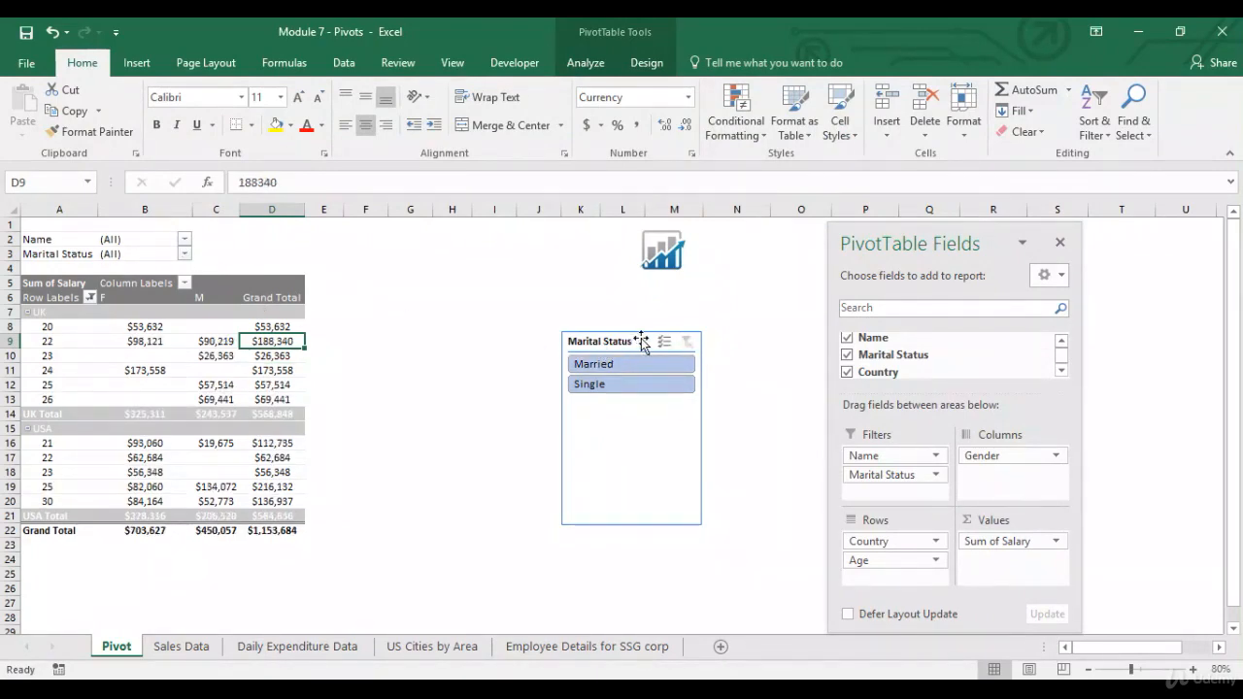
left_click(642, 341)
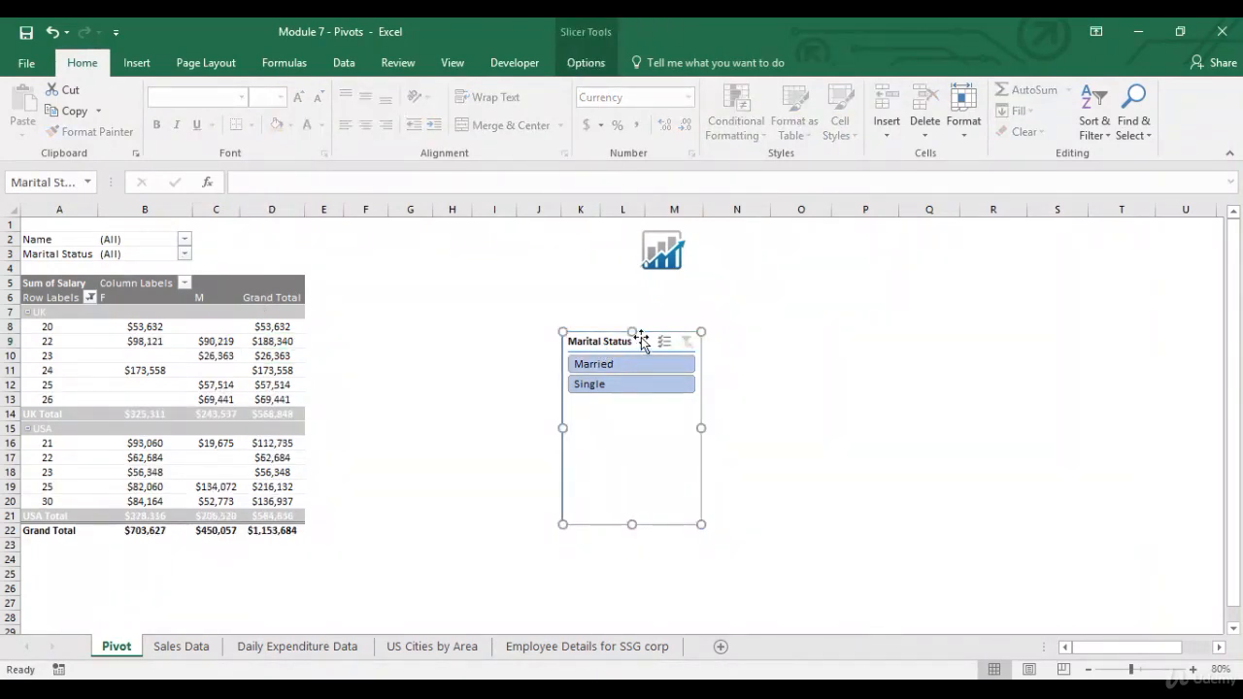
key("Delete")
Step: Clear the remaining Age filter from the pivot table's row labels
left_click(276, 370)
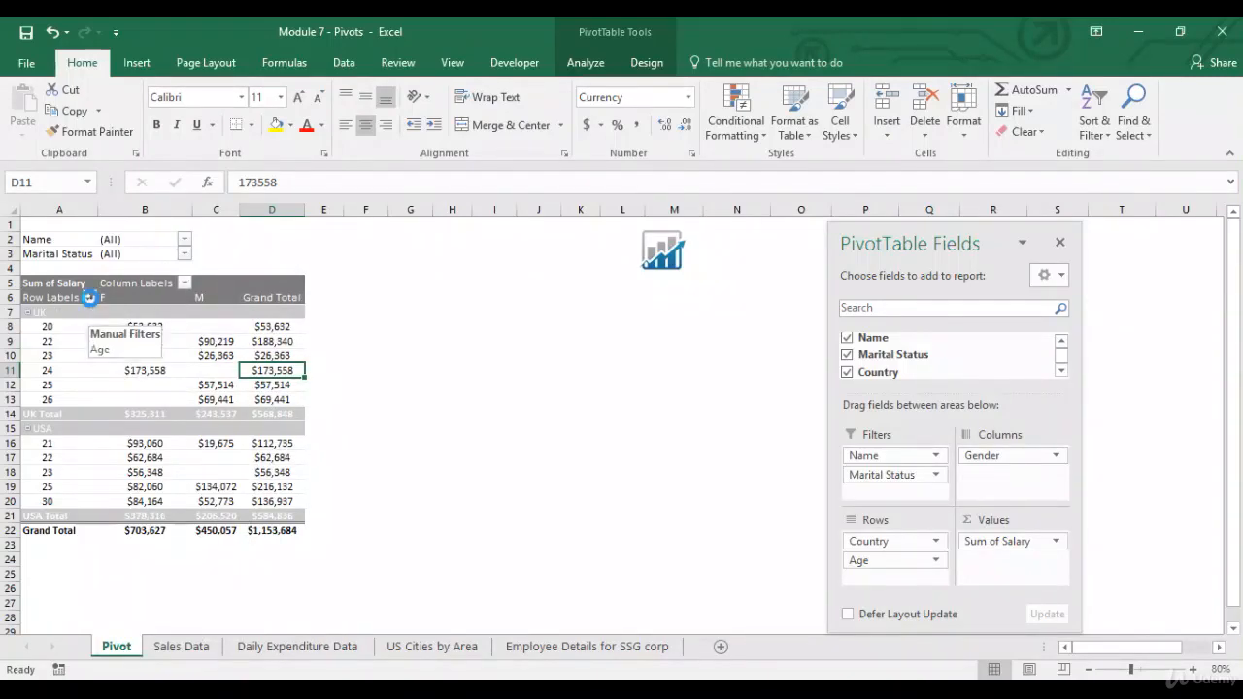
left_click(89, 297)
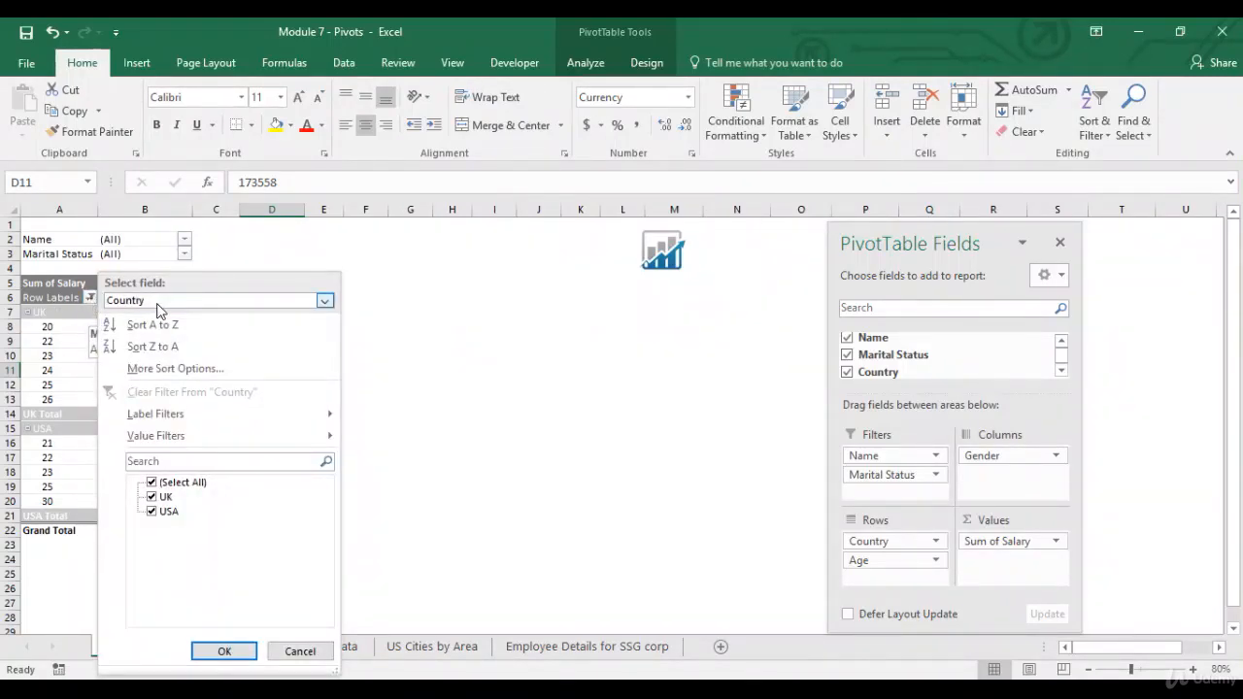
left_click(90, 298)
left_click(90, 298)
left_click(326, 301)
left_click(210, 337)
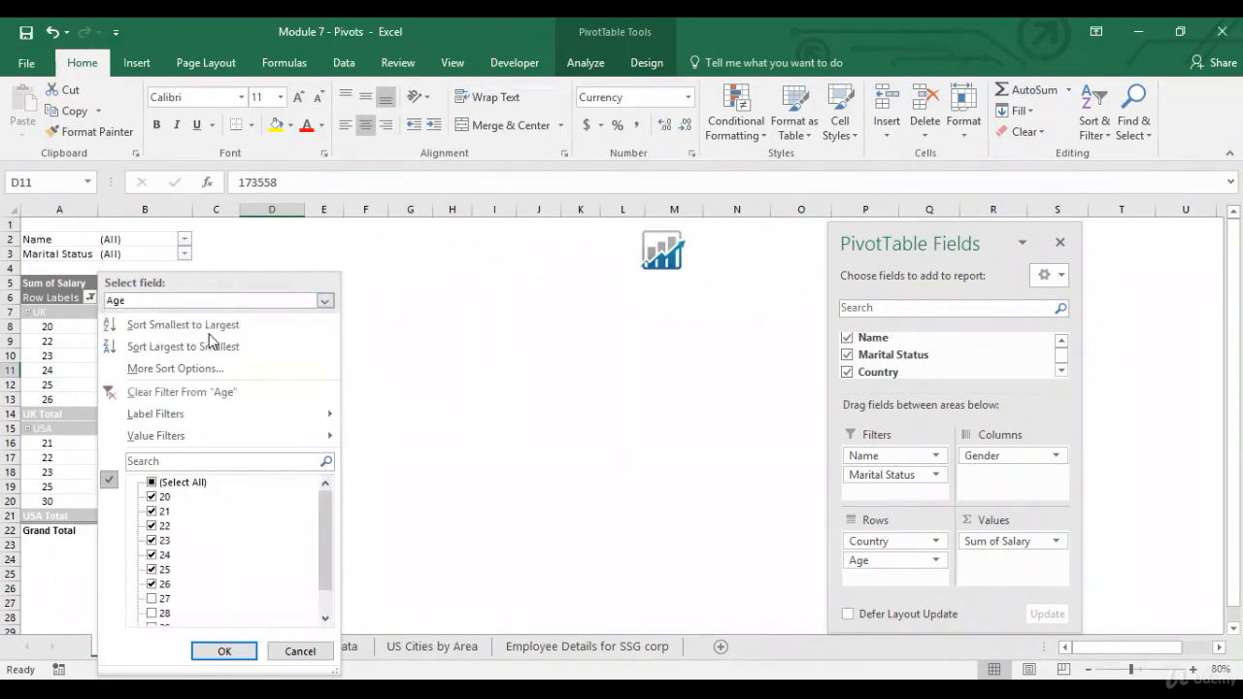
left_click(212, 395)
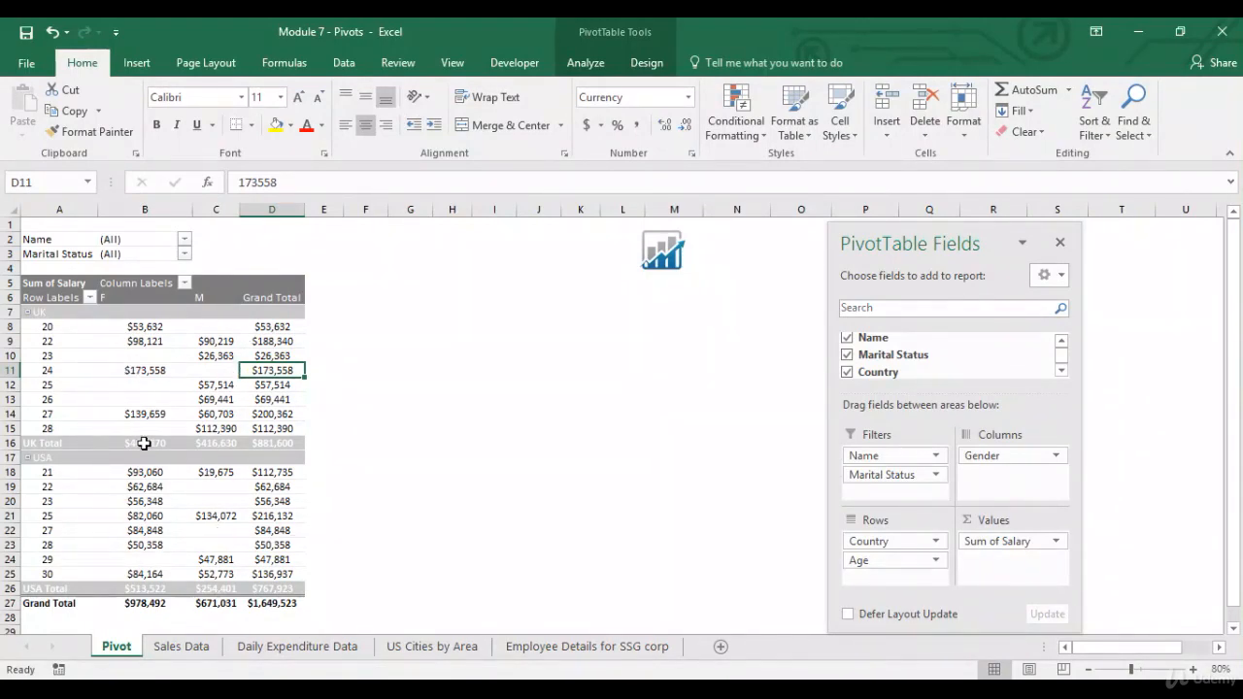
Step: Apply a label filter to the Country row field so that it equals UK
left_click(90, 297)
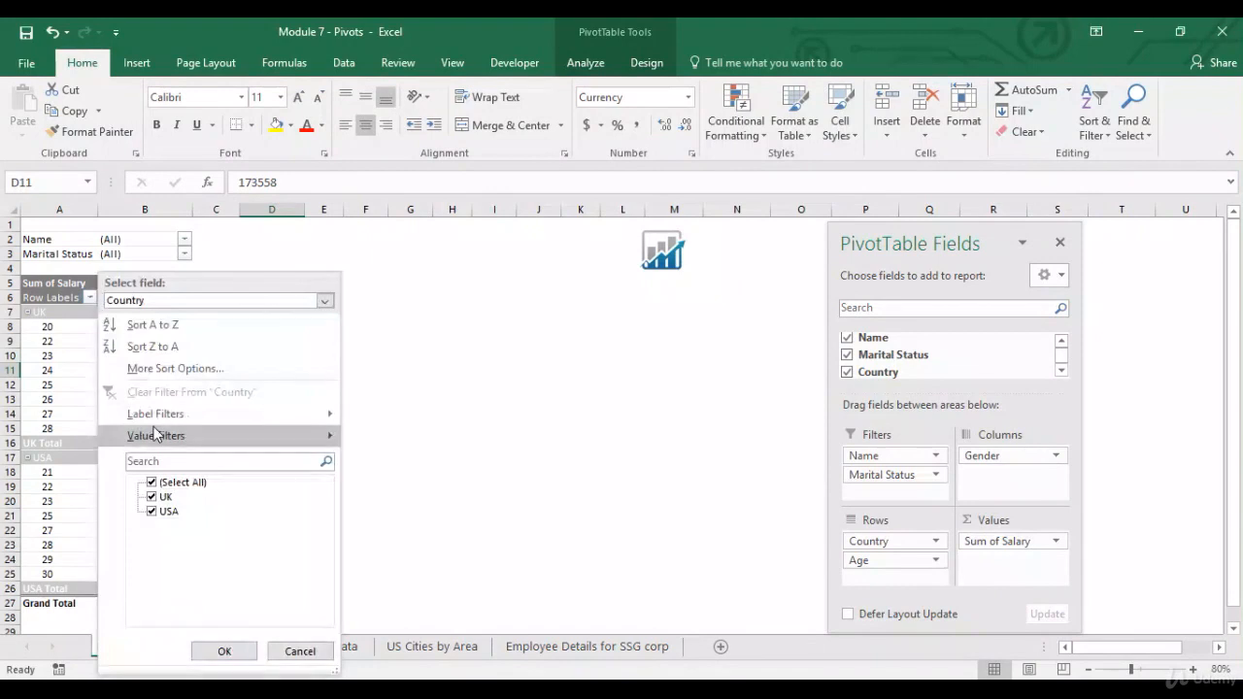
mouse_move(167, 424)
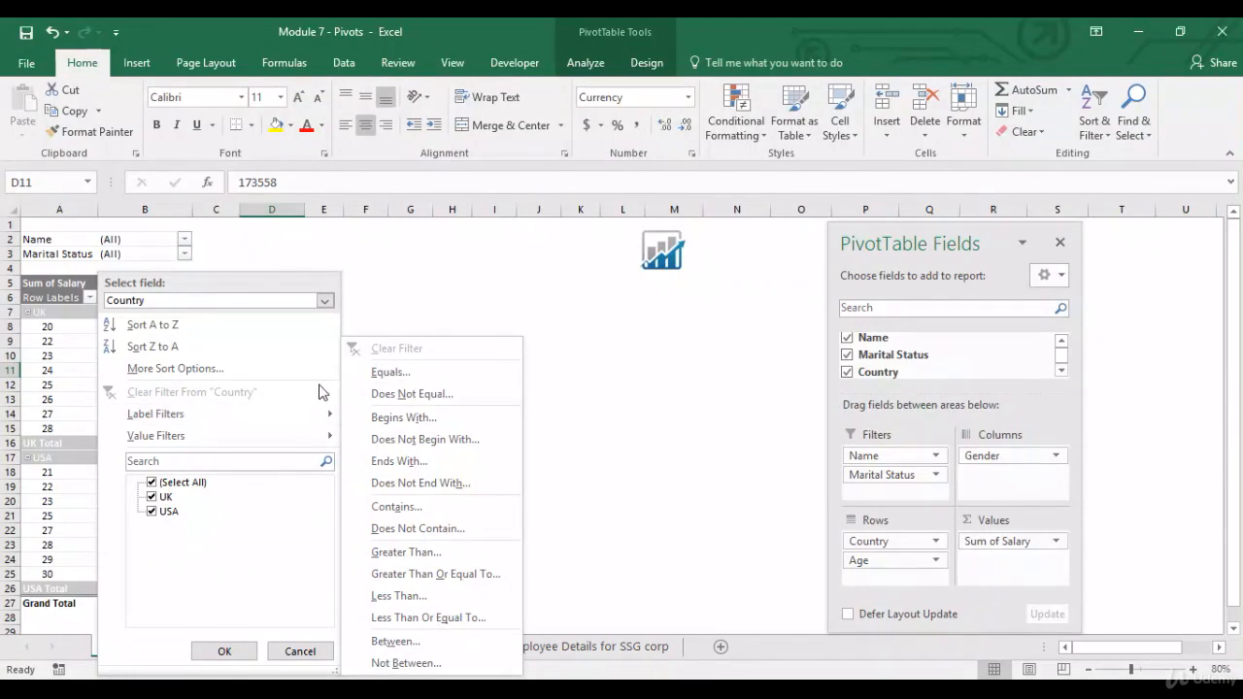
left_click(386, 373)
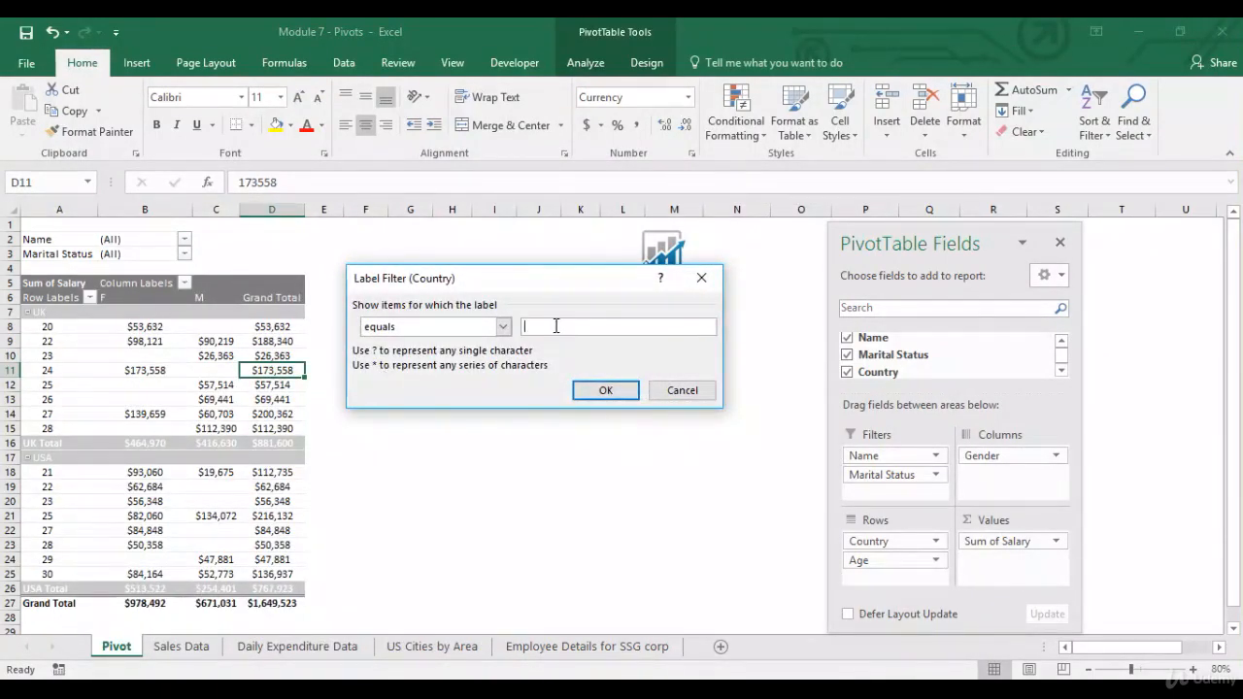
type("UK")
left_click(597, 389)
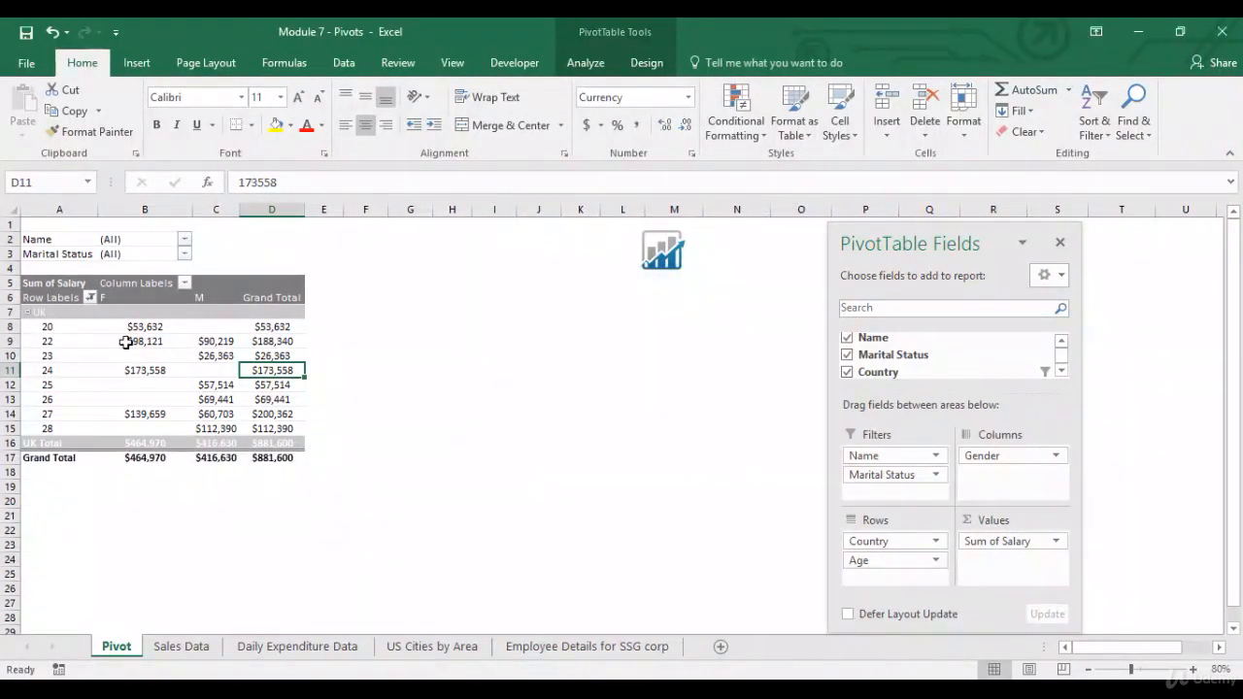
Step: Clear the label filter from the Country row field
left_click(89, 297)
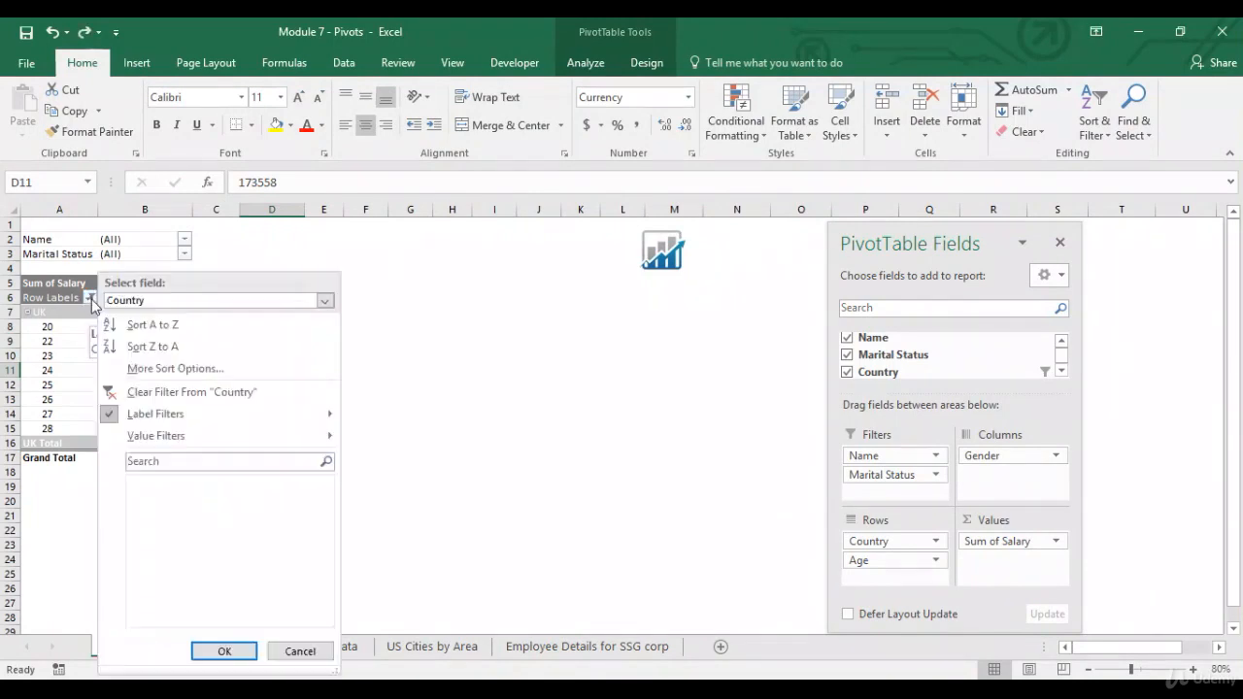
left_click(187, 394)
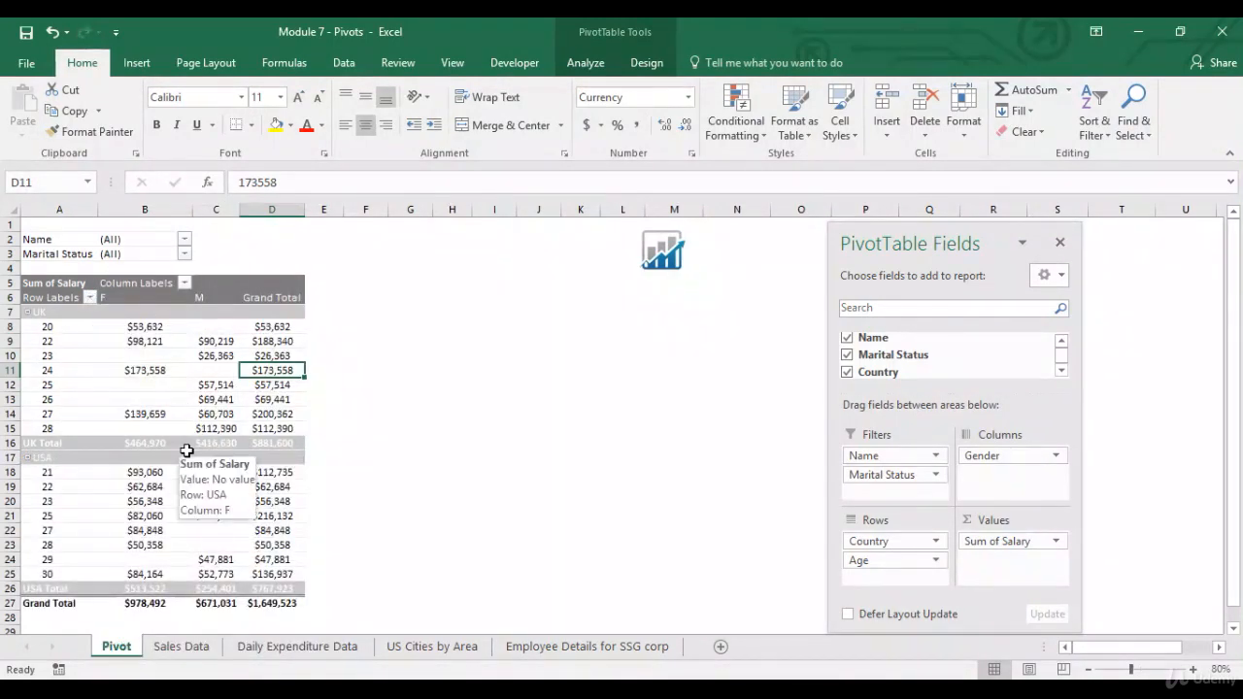
left_click(200, 399)
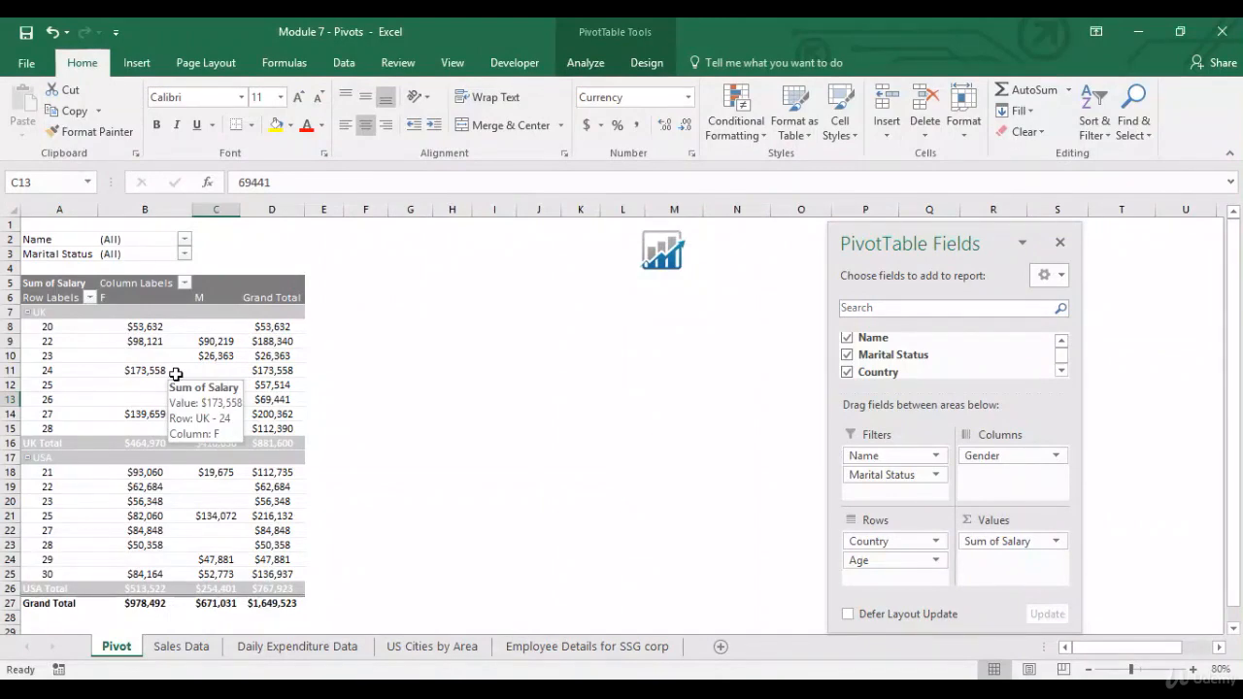
Step: Switch to the Daily Expenditure Data worksheet
left_click(579, 64)
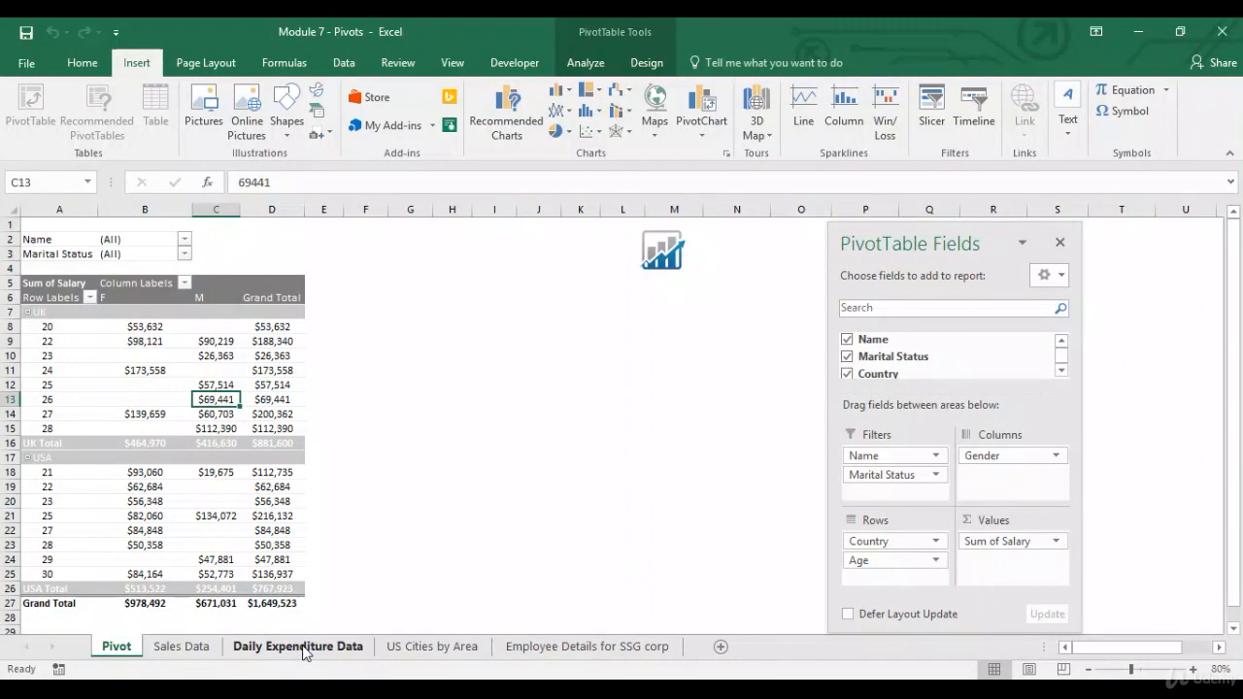
left_click(301, 647)
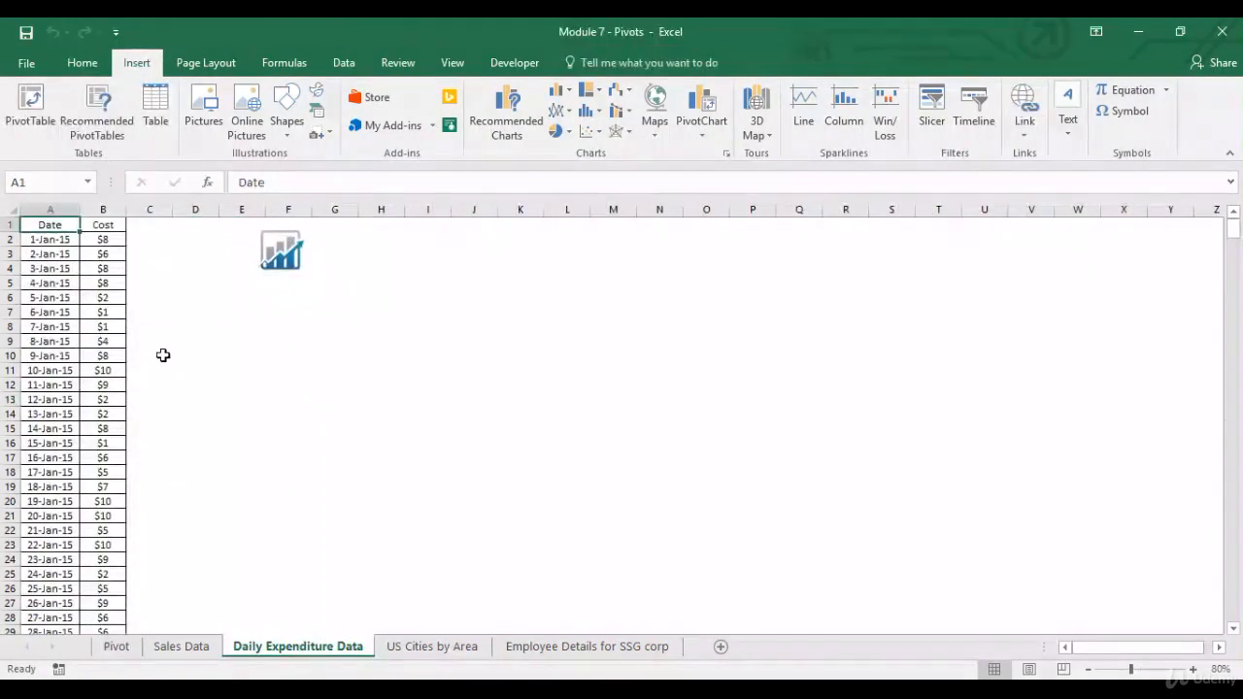
Step: Create a PivotTable on a new worksheet from all the Date and Cost data
key("ctrl+shift+Right")
key("ctrl+shift+Down")
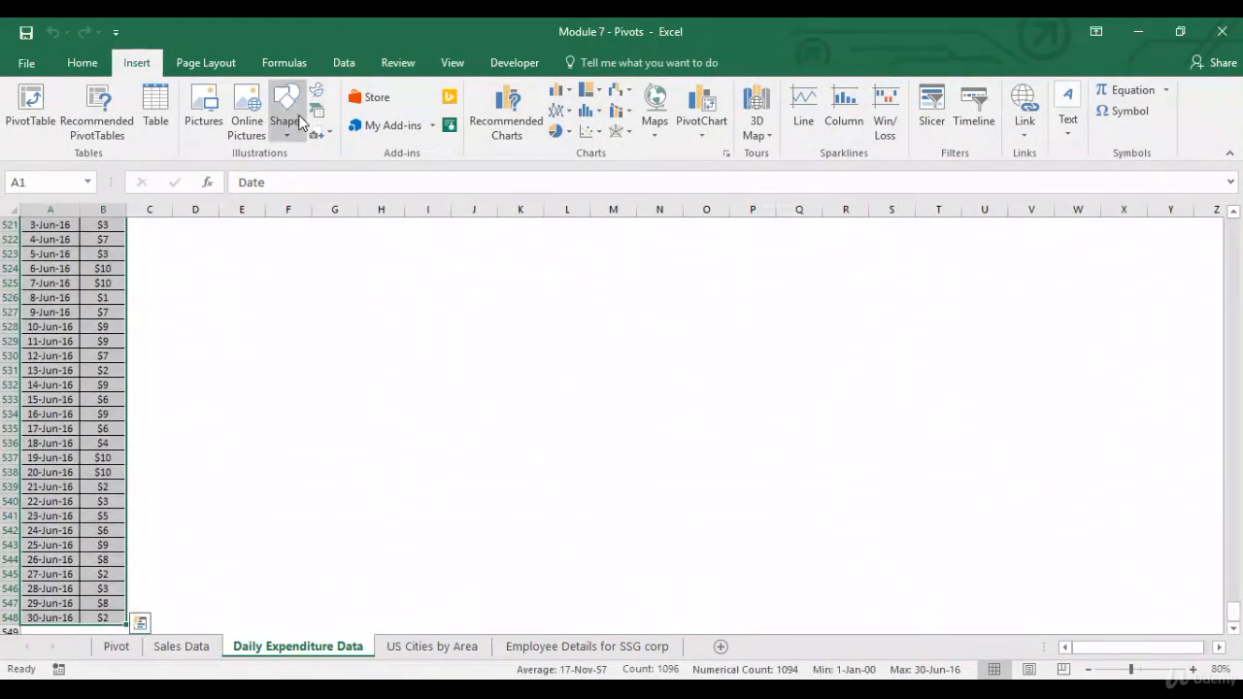
left_click(43, 124)
left_click(590, 470)
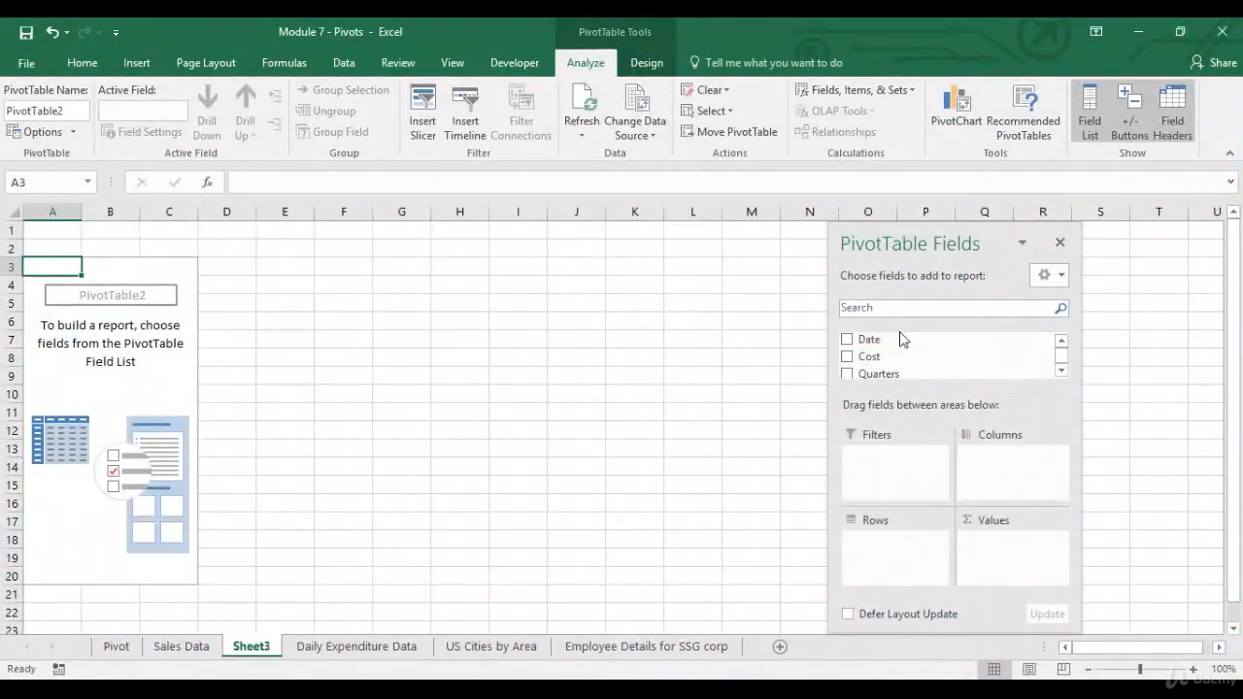
Step: Add the Date field to the pivot table rows and expand 2015 and 2016 down to their Qtr1 months
left_click_drag(886, 340, 897, 561)
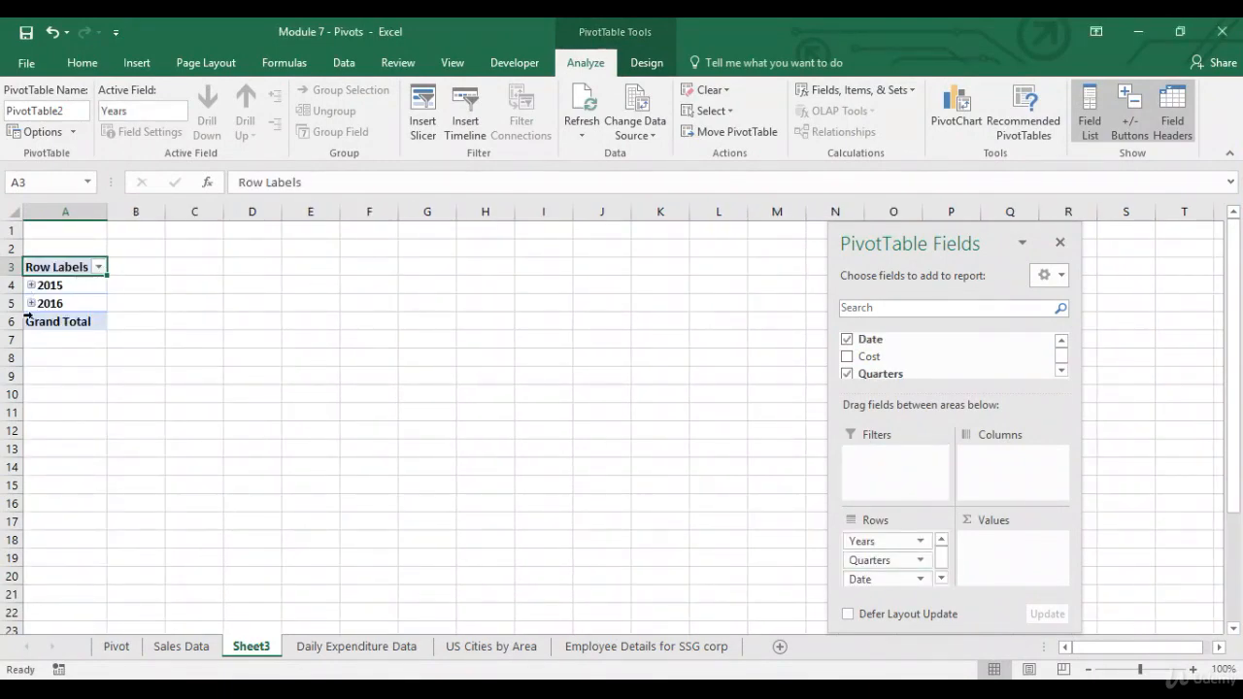
left_click(31, 284)
left_click(32, 377)
left_click(42, 303)
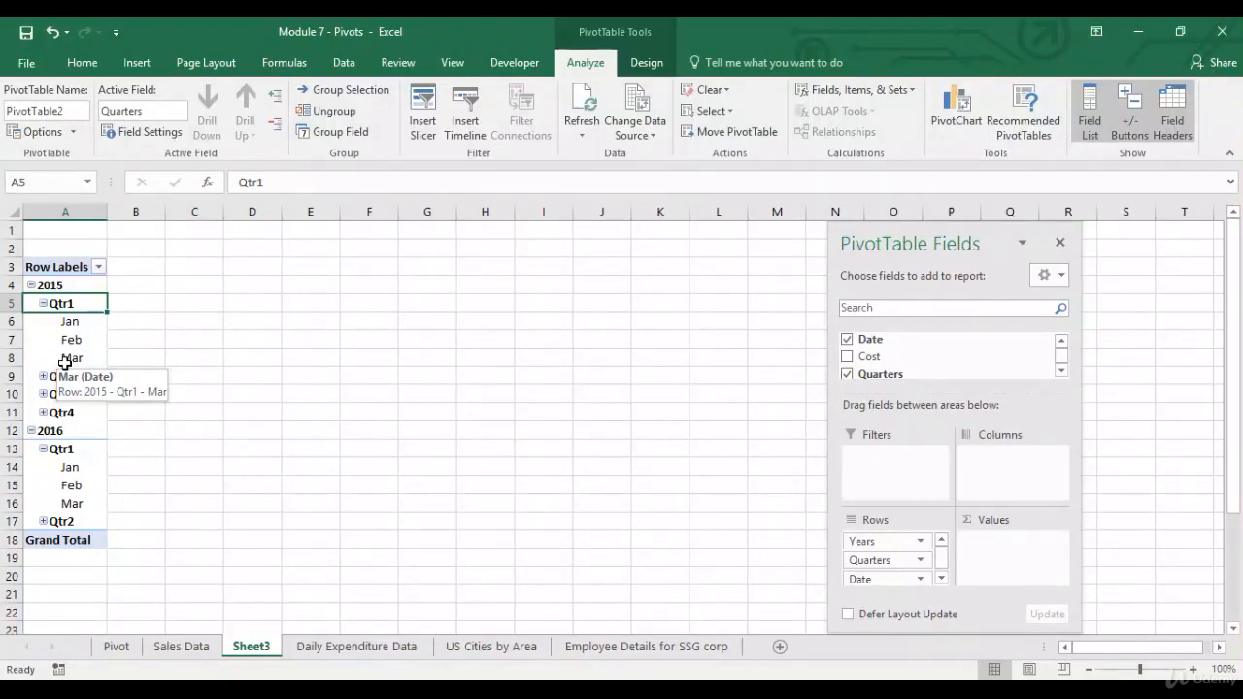
Step: Ungroup the Date row field into individual days and check the date list through to its end
left_click(346, 113)
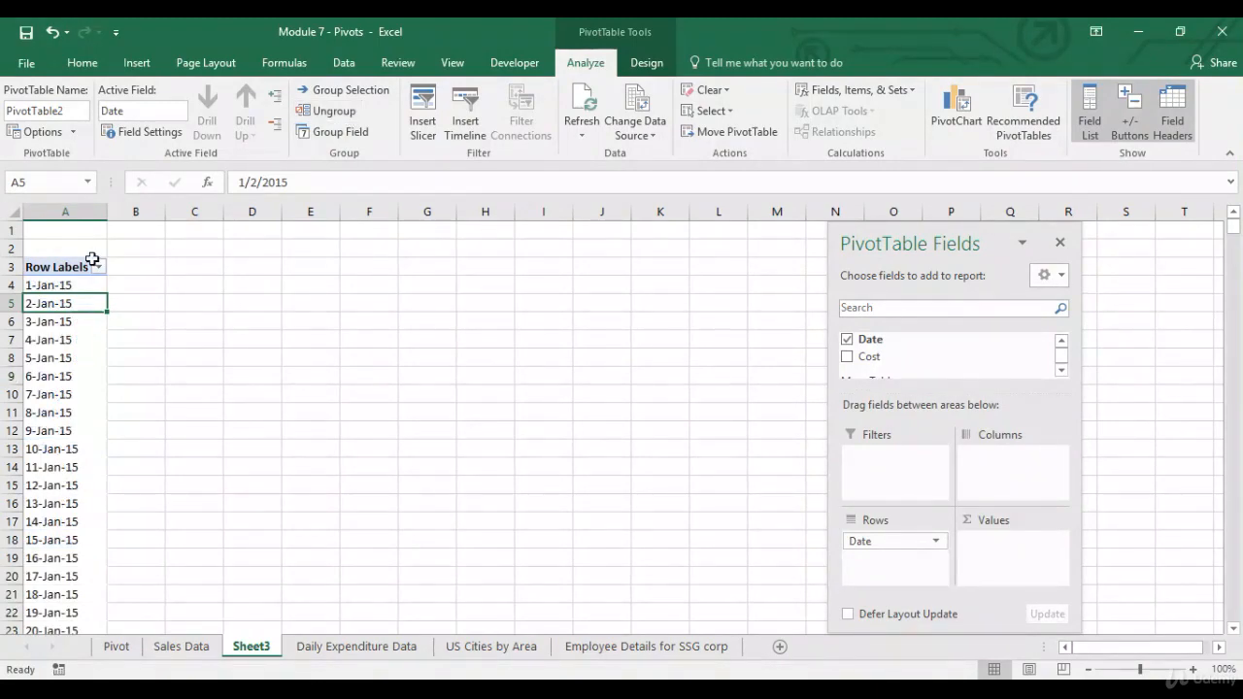
left_click(78, 284)
key("ctrl+shift+Down")
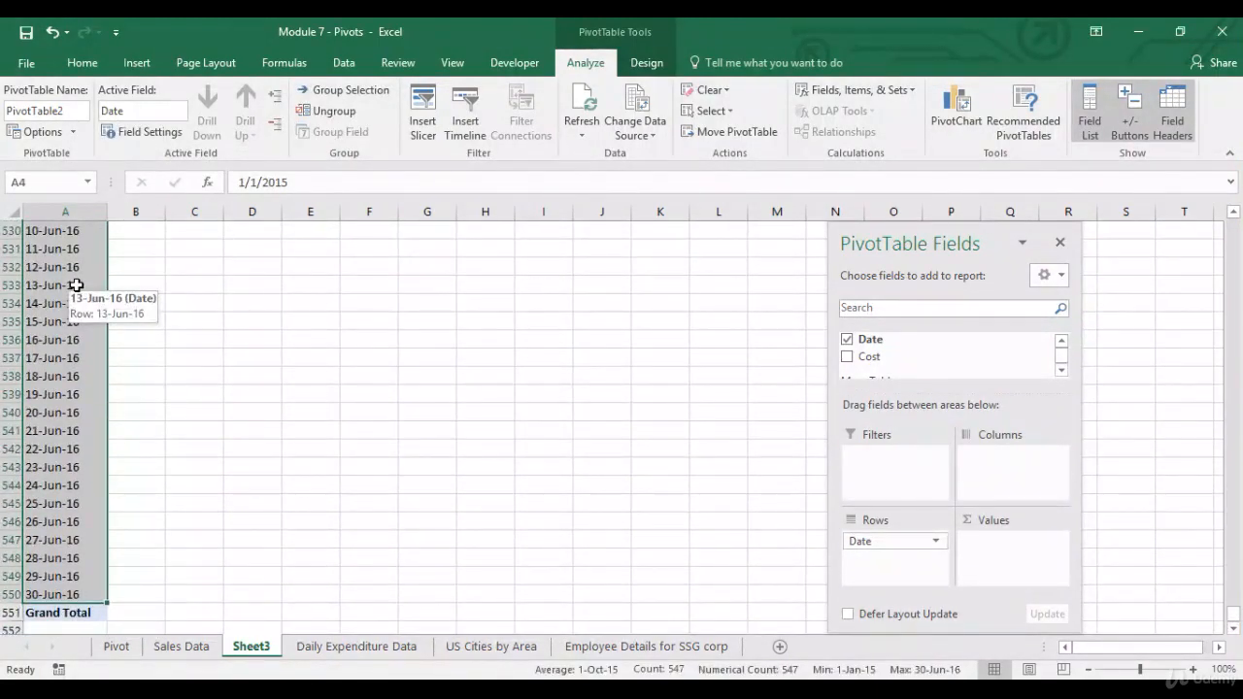
key("ctrl+Up")
key("ctrl+Up")
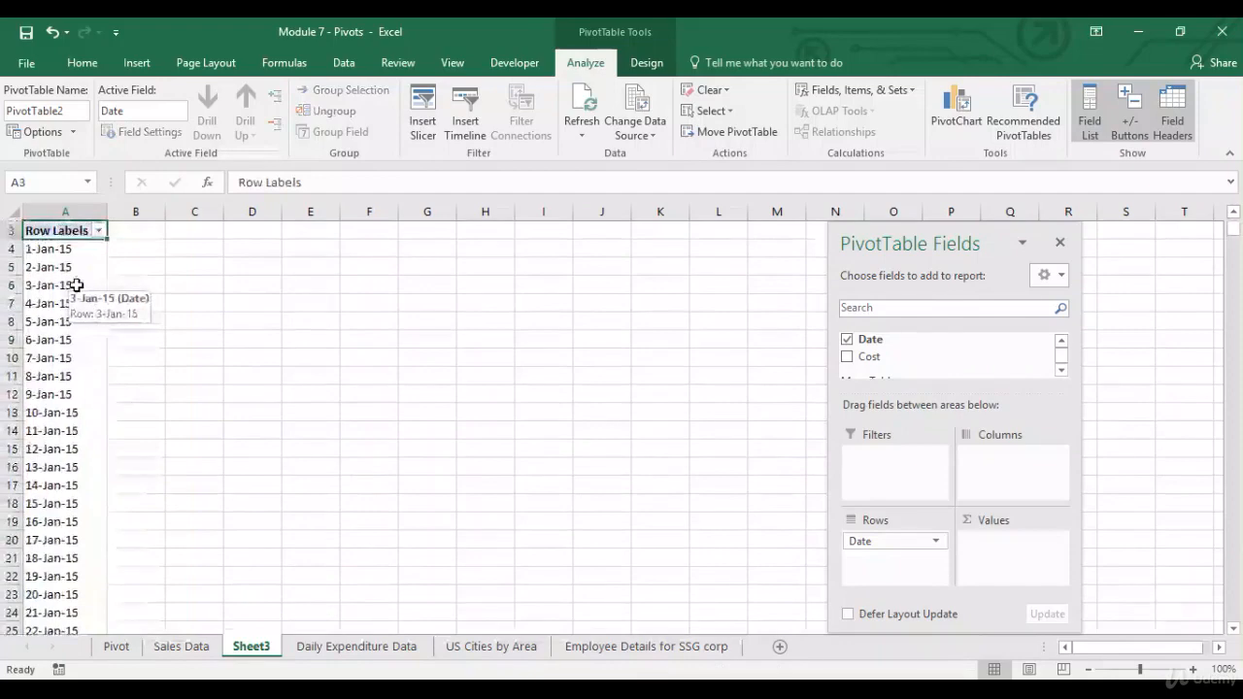
left_click(76, 284)
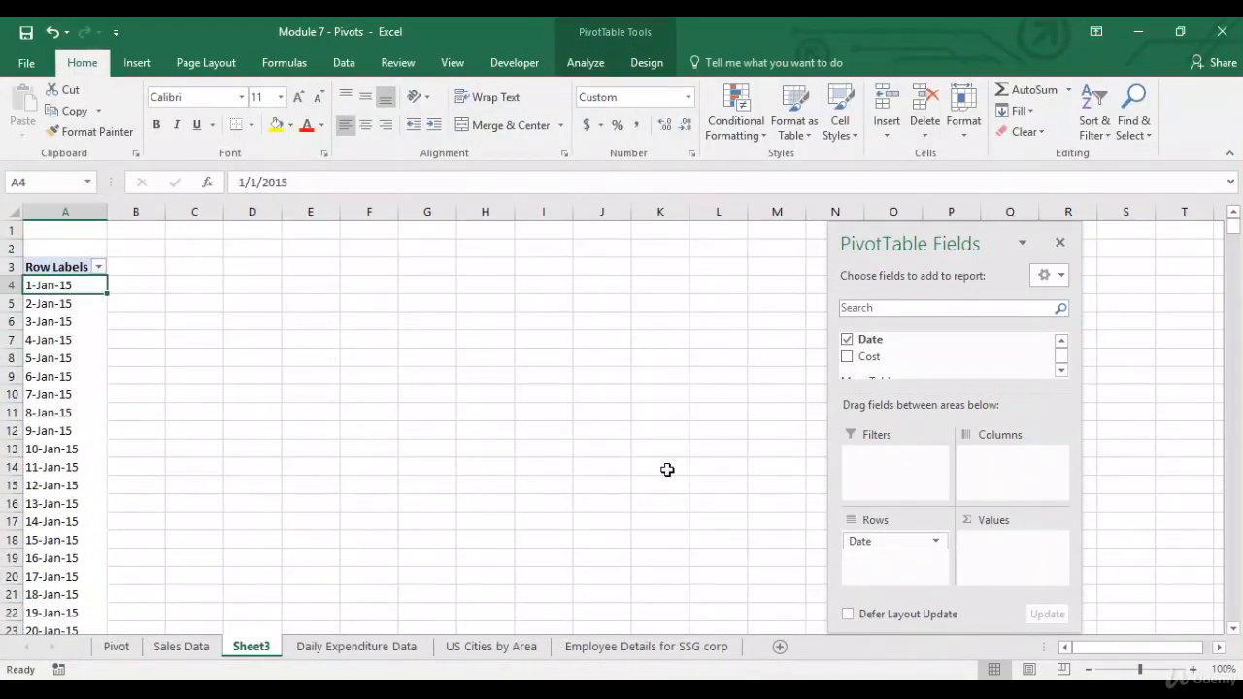
Step: Group the Date row field by Months and Years
left_click(590, 66)
left_click(340, 90)
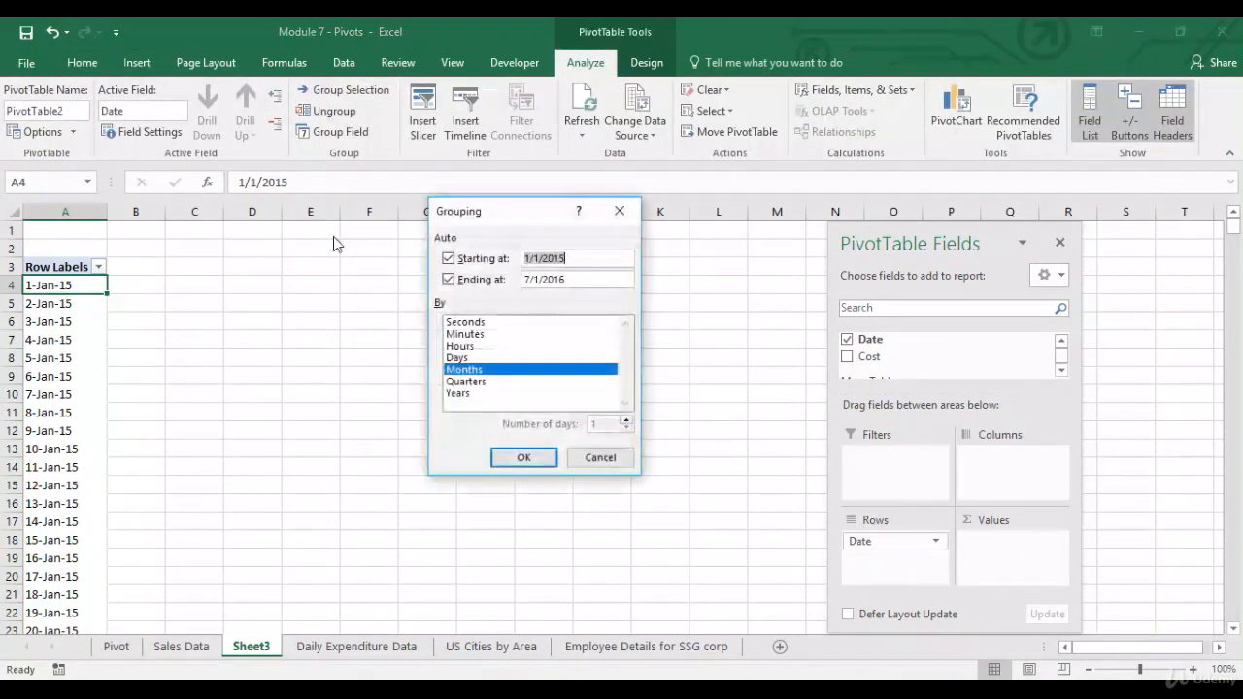
left_click(466, 393)
left_click(539, 461)
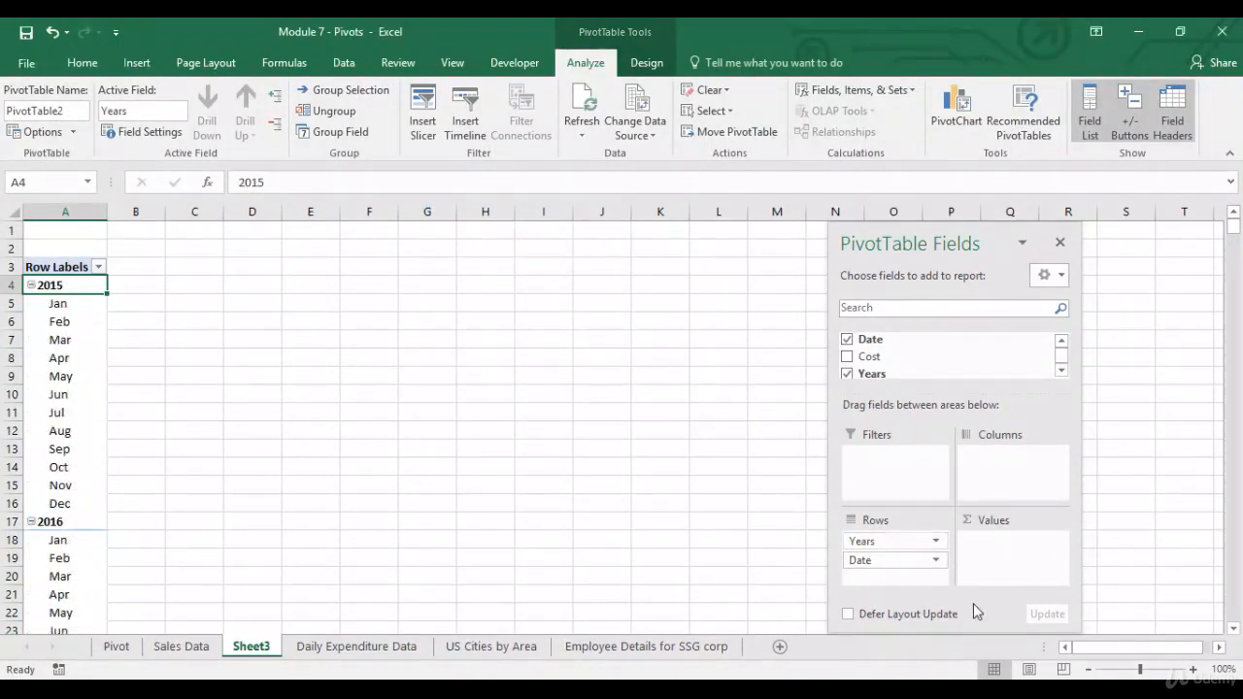
Step: Add Cost to the pivot table values as a sum, formatted as Currency with the $ symbol and 0 decimal places
left_click(1089, 669)
left_click(1089, 669)
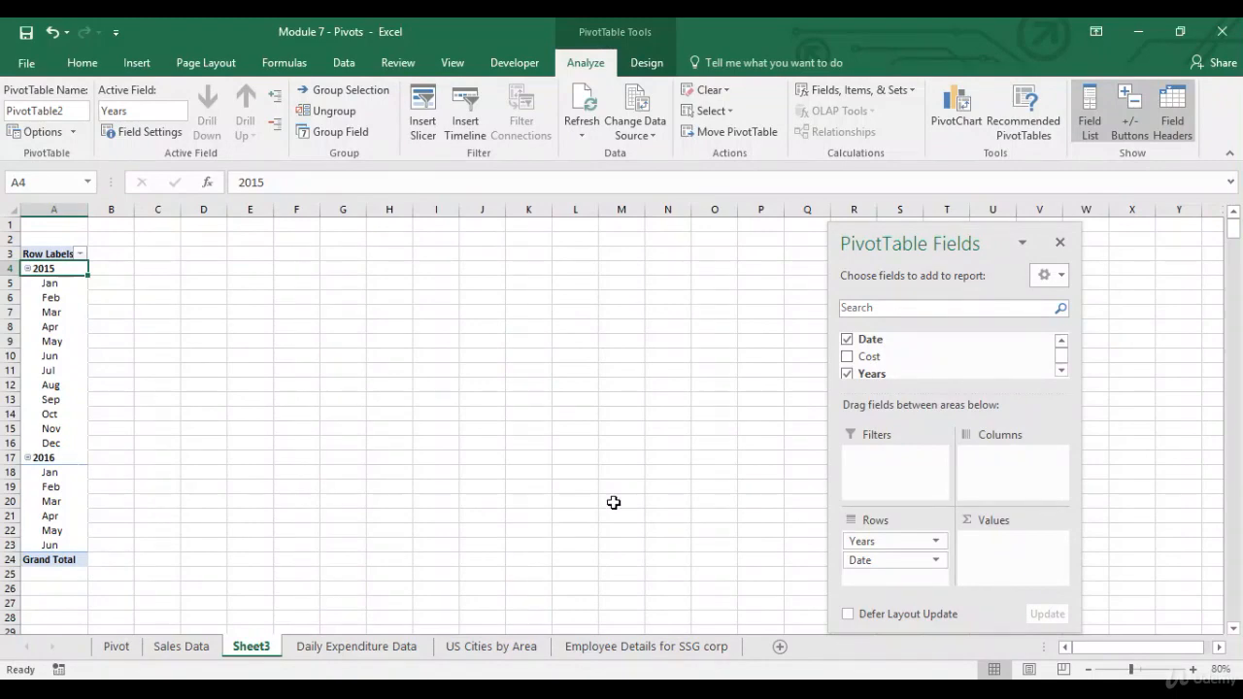
left_click_drag(897, 358, 988, 555)
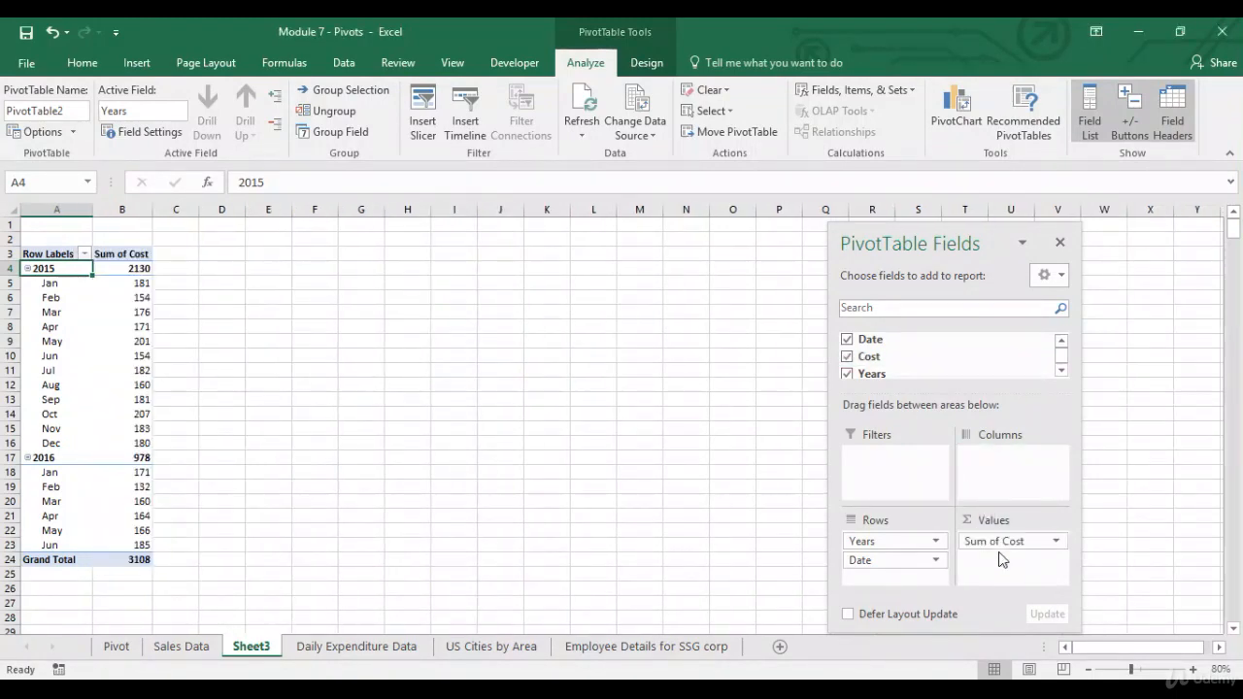
left_click(1015, 544)
left_click(1021, 528)
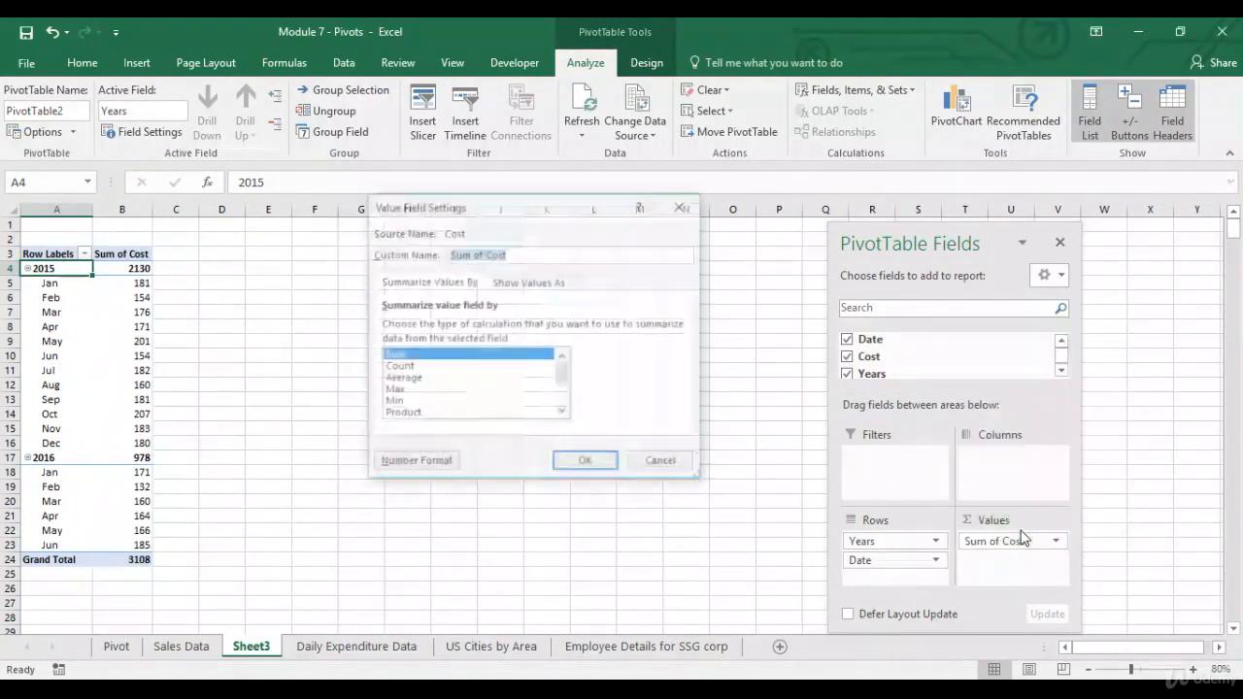
left_click(434, 469)
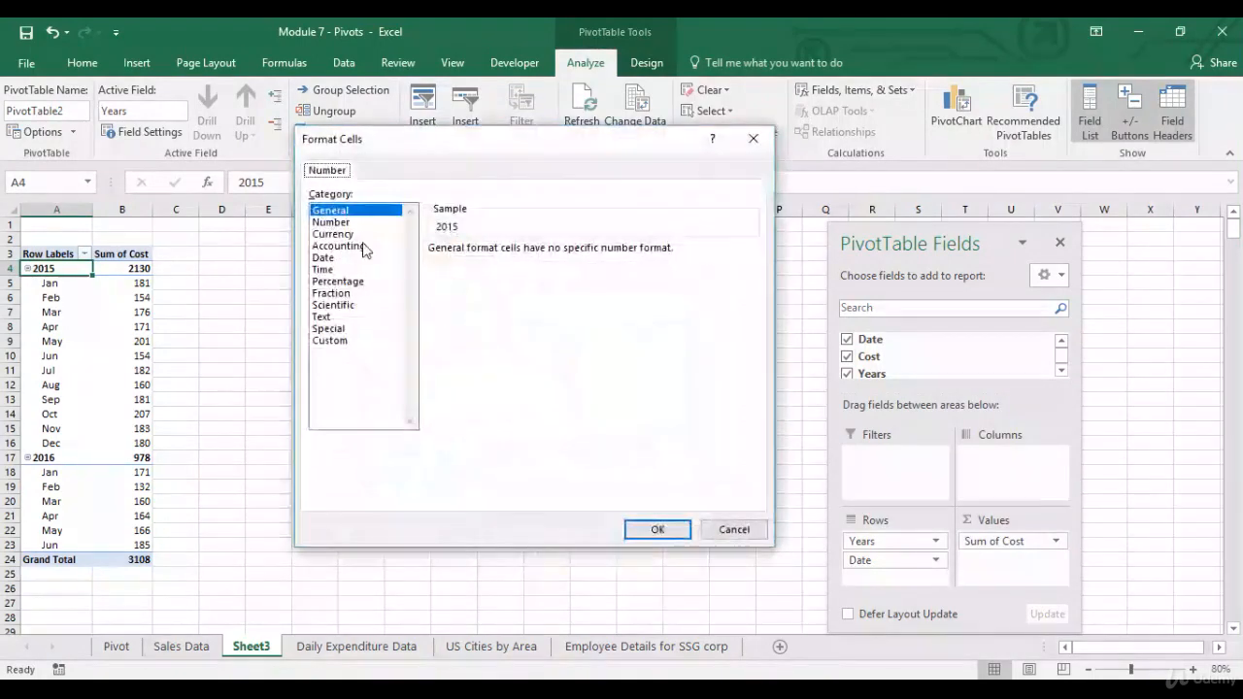
left_click(333, 234)
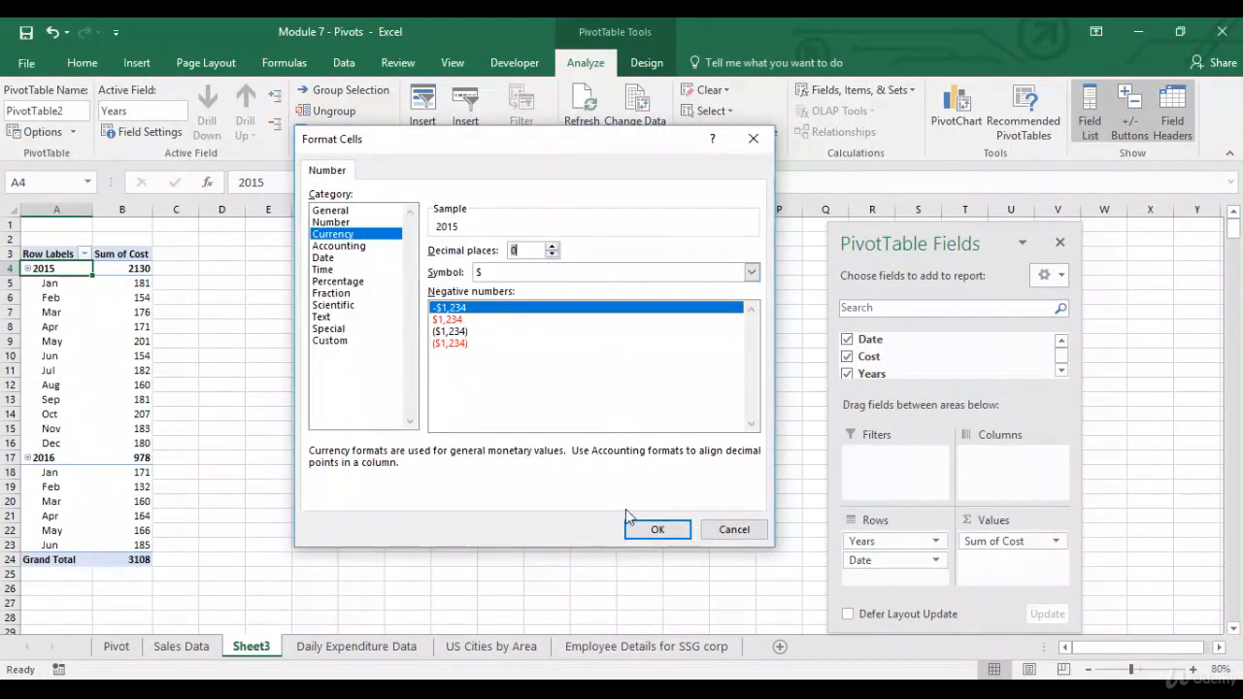
left_click(657, 529)
left_click(592, 462)
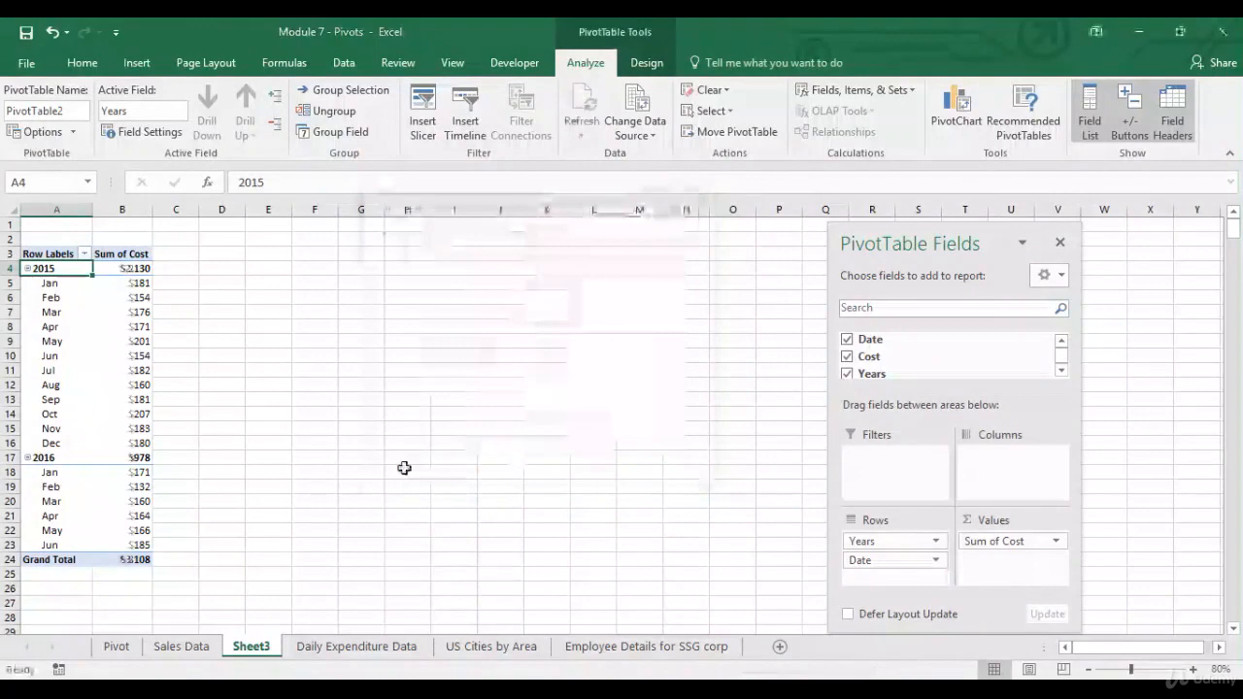
Step: Insert a line PivotChart of the monthly costs, place it beside the pivot table and enlarge it to span about D3 to O24
left_click(120, 283)
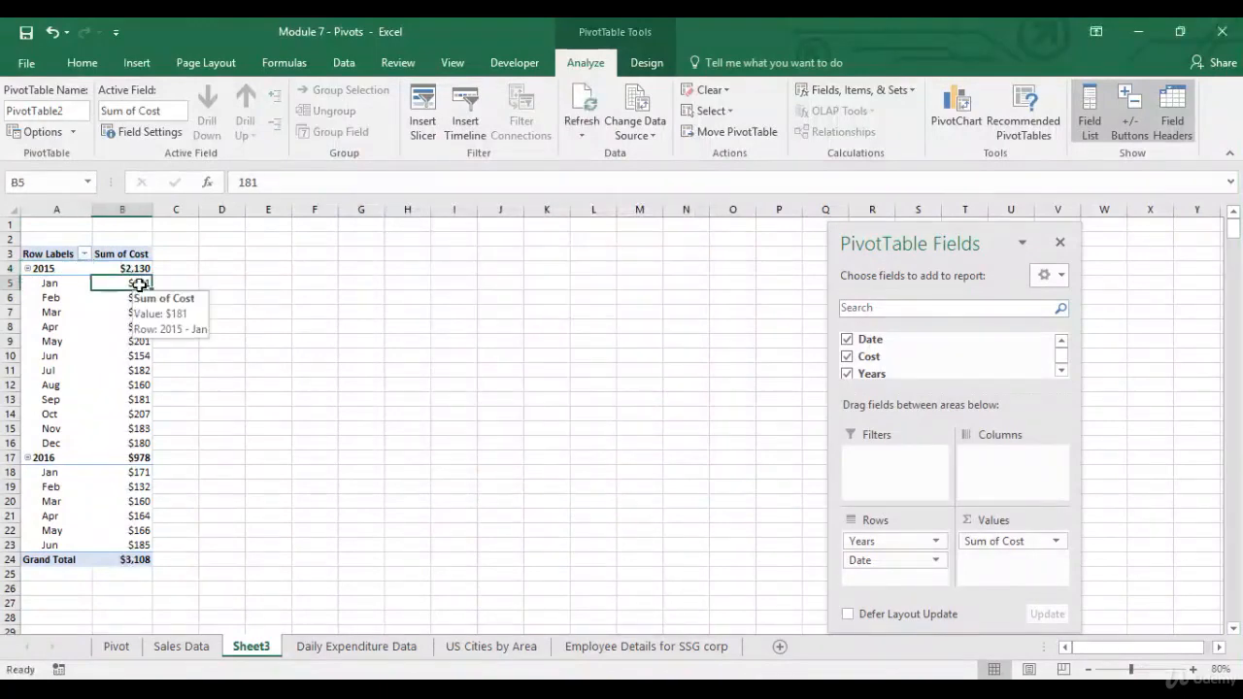
left_click(136, 62)
left_click(561, 109)
left_click(561, 167)
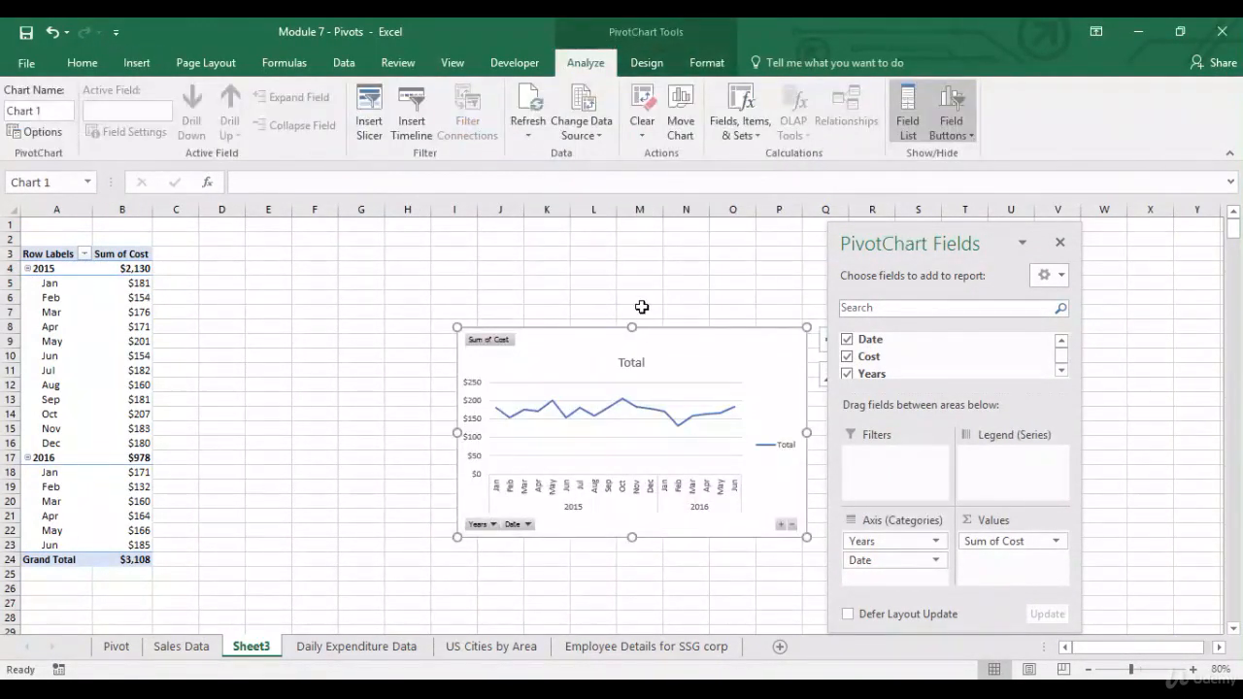
left_click_drag(666, 330, 436, 257)
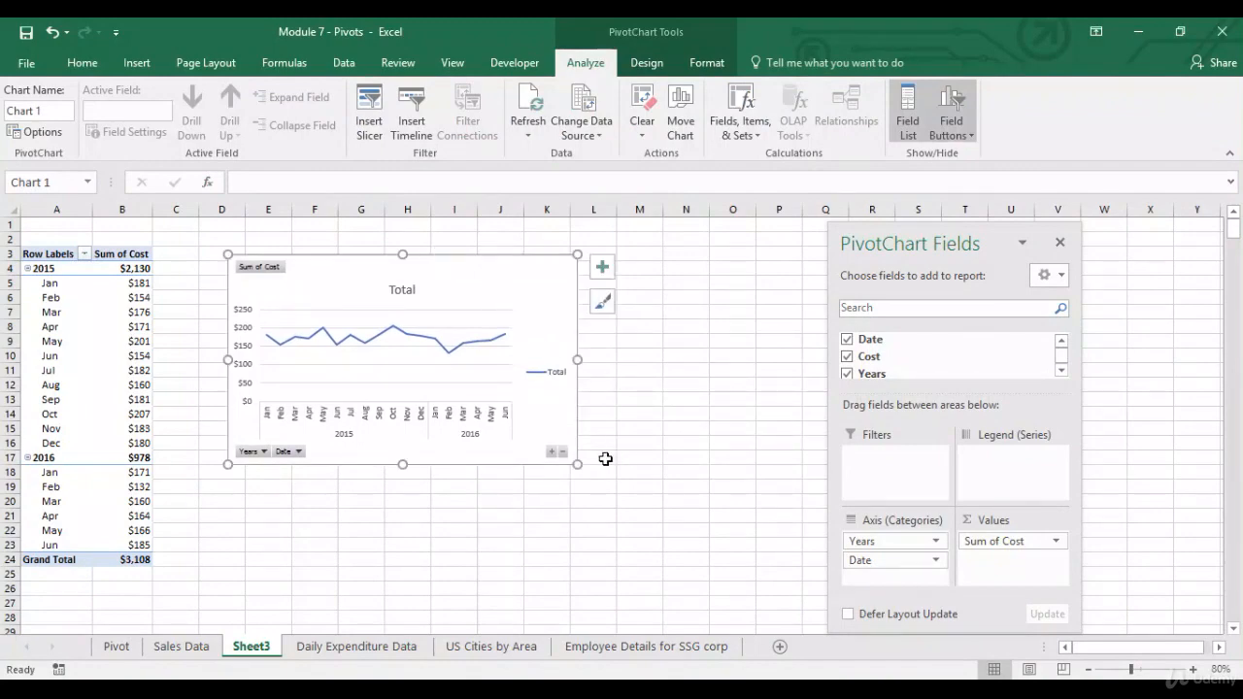
left_click_drag(576, 464, 761, 555)
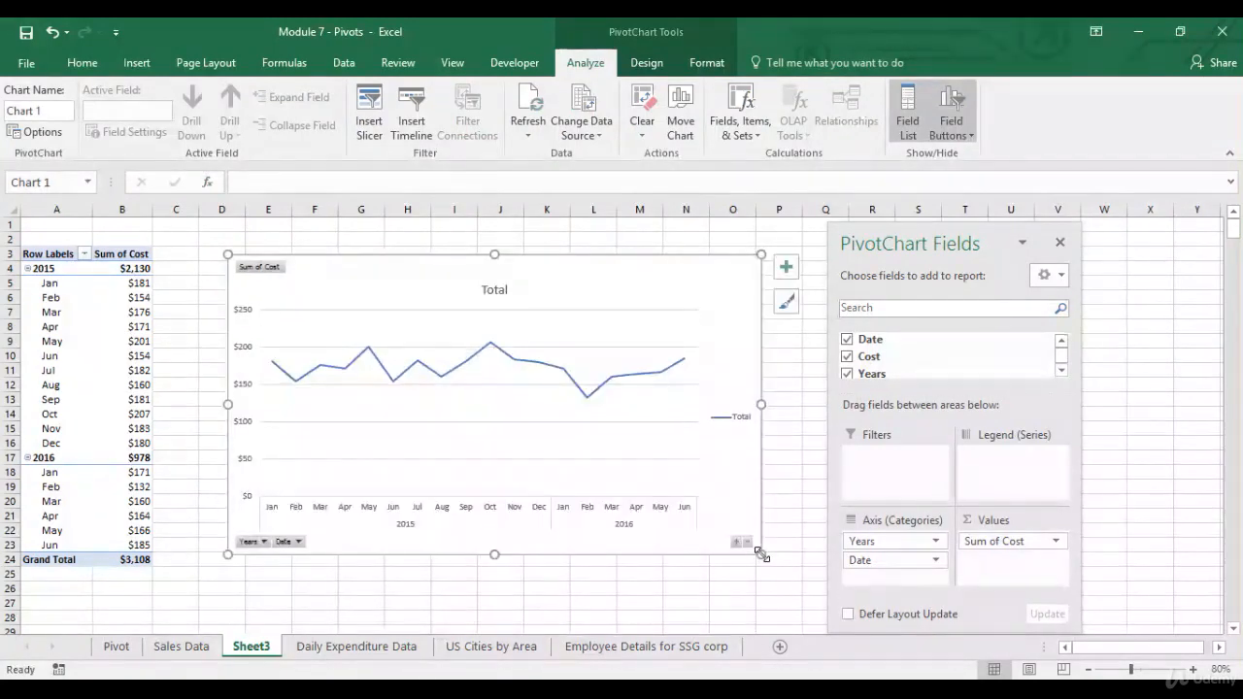
key("Escape")
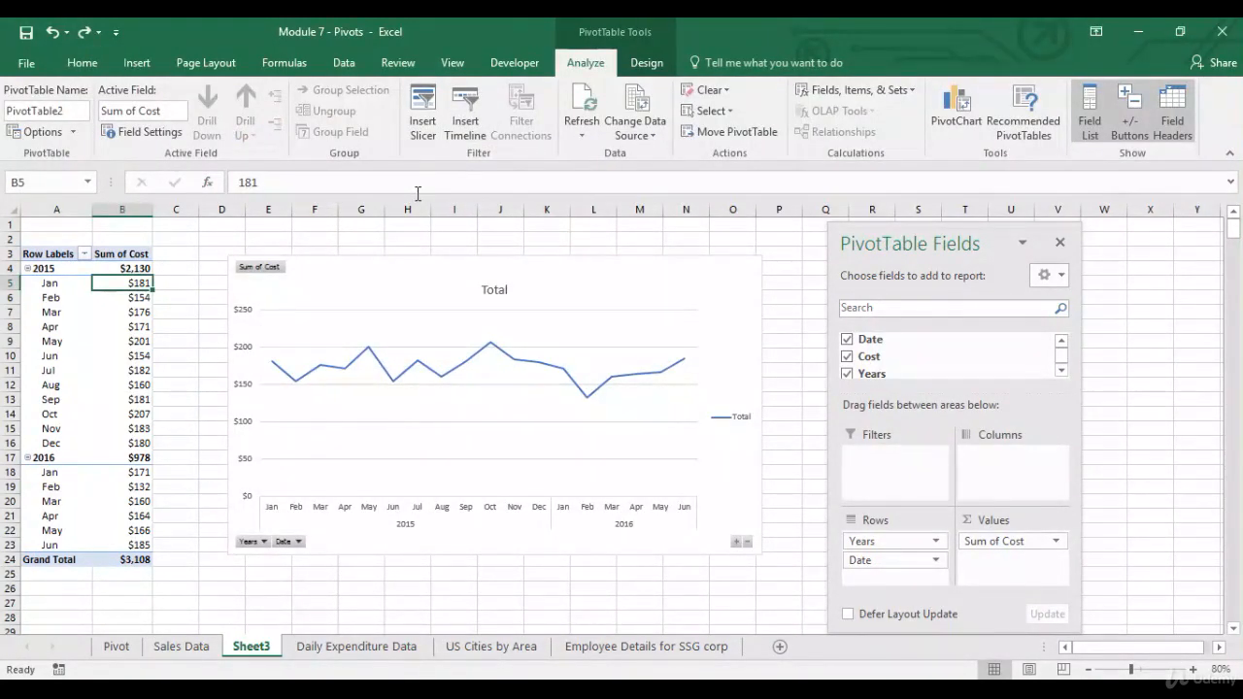
Step: Look back at the Daily Expenditure Data worksheet and switch to the Sales Data worksheet
left_click(647, 64)
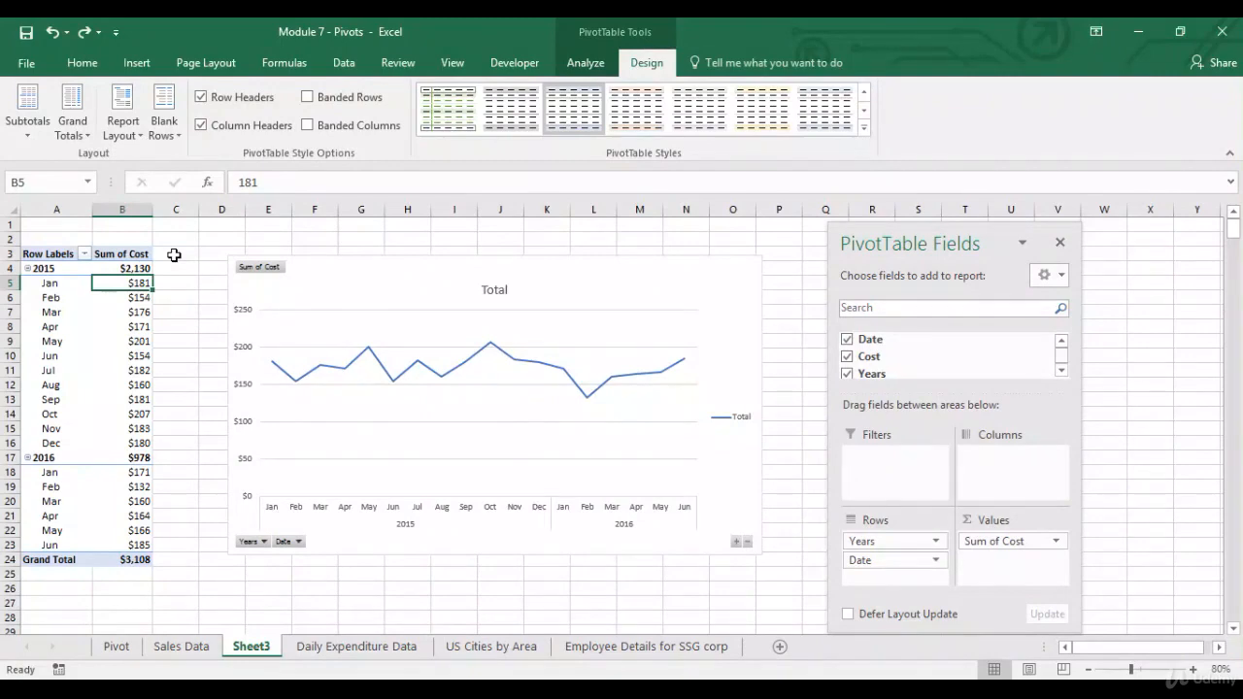
left_click(391, 648)
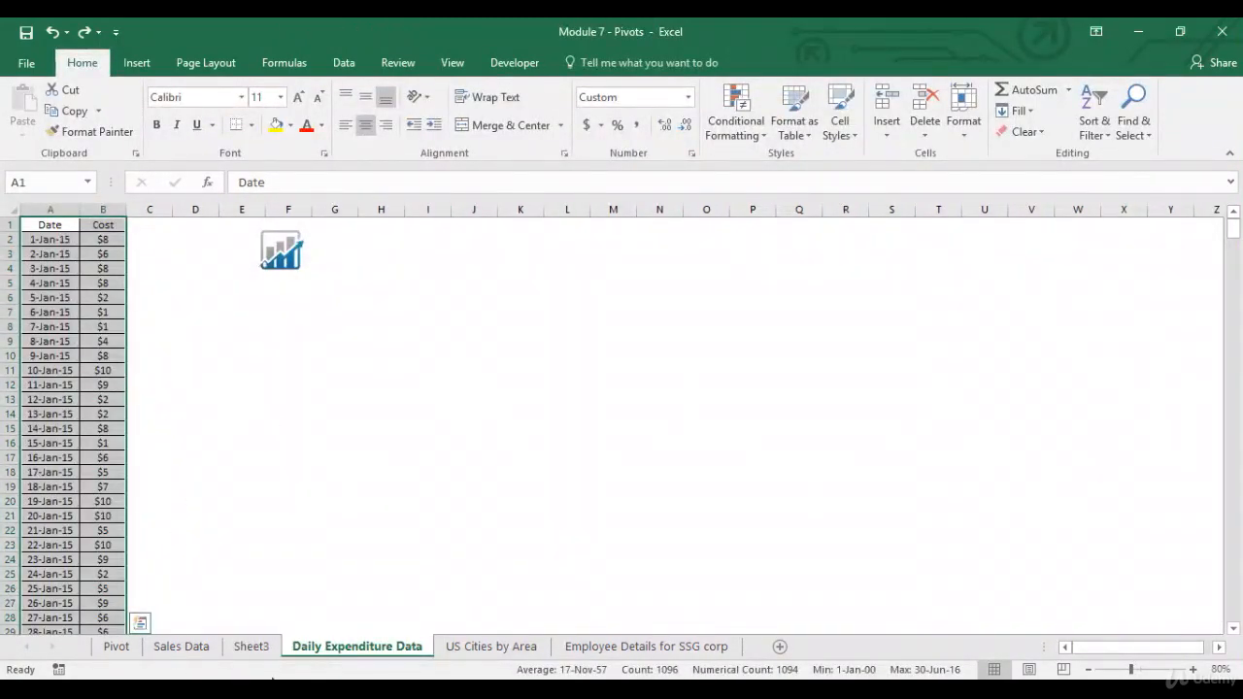
left_click(201, 645)
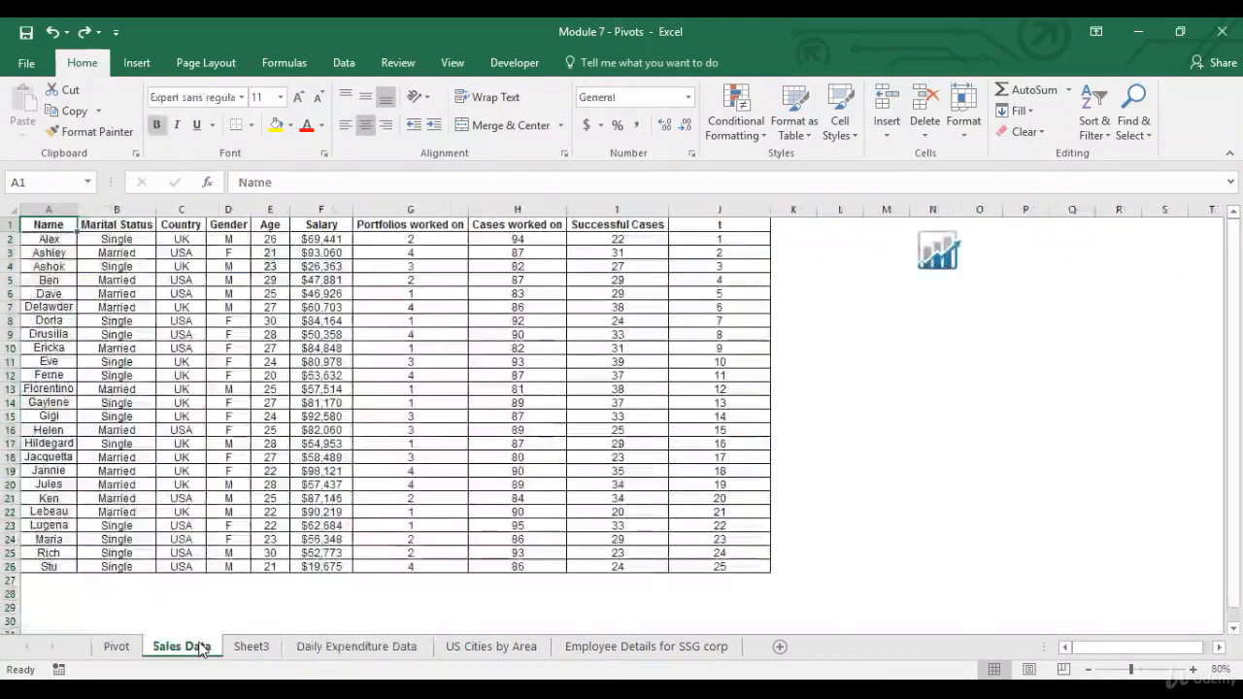